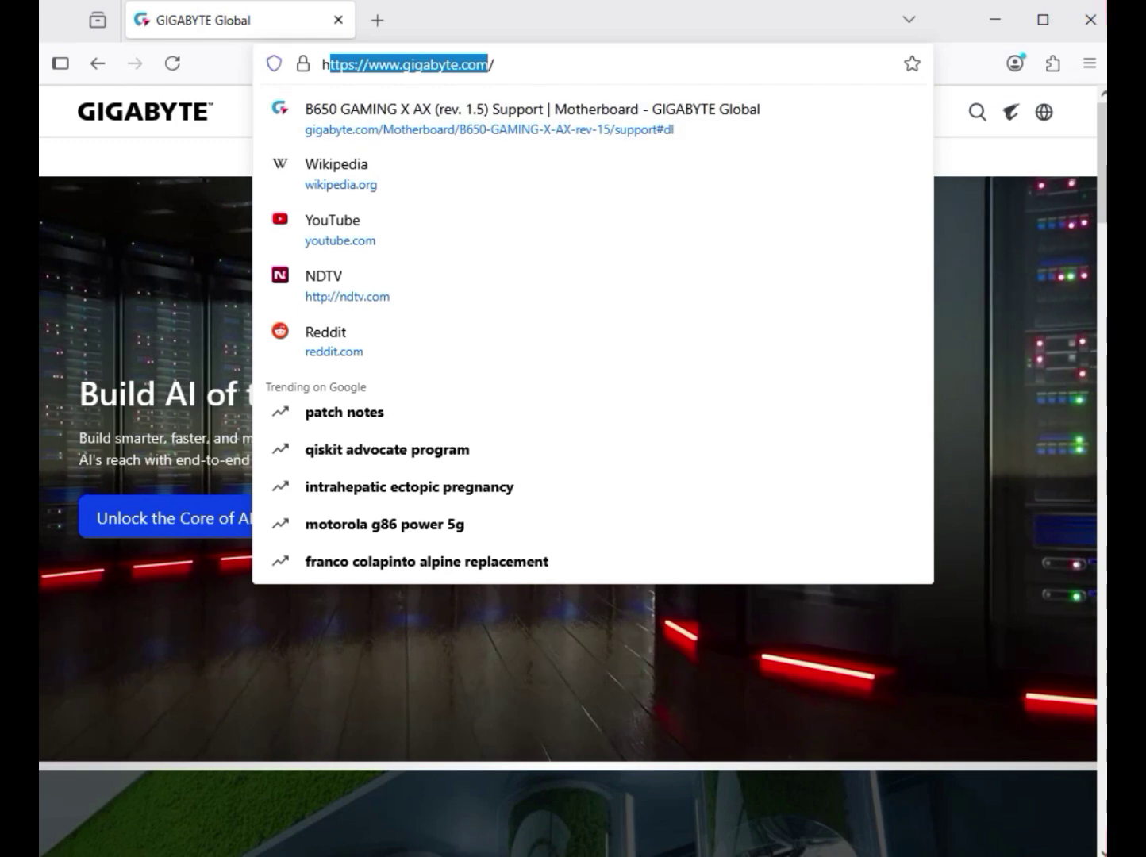
# - Search the GIGABYTE site for "B650 GAMING X" and filter the results to products
pyautogui.press('Escape')
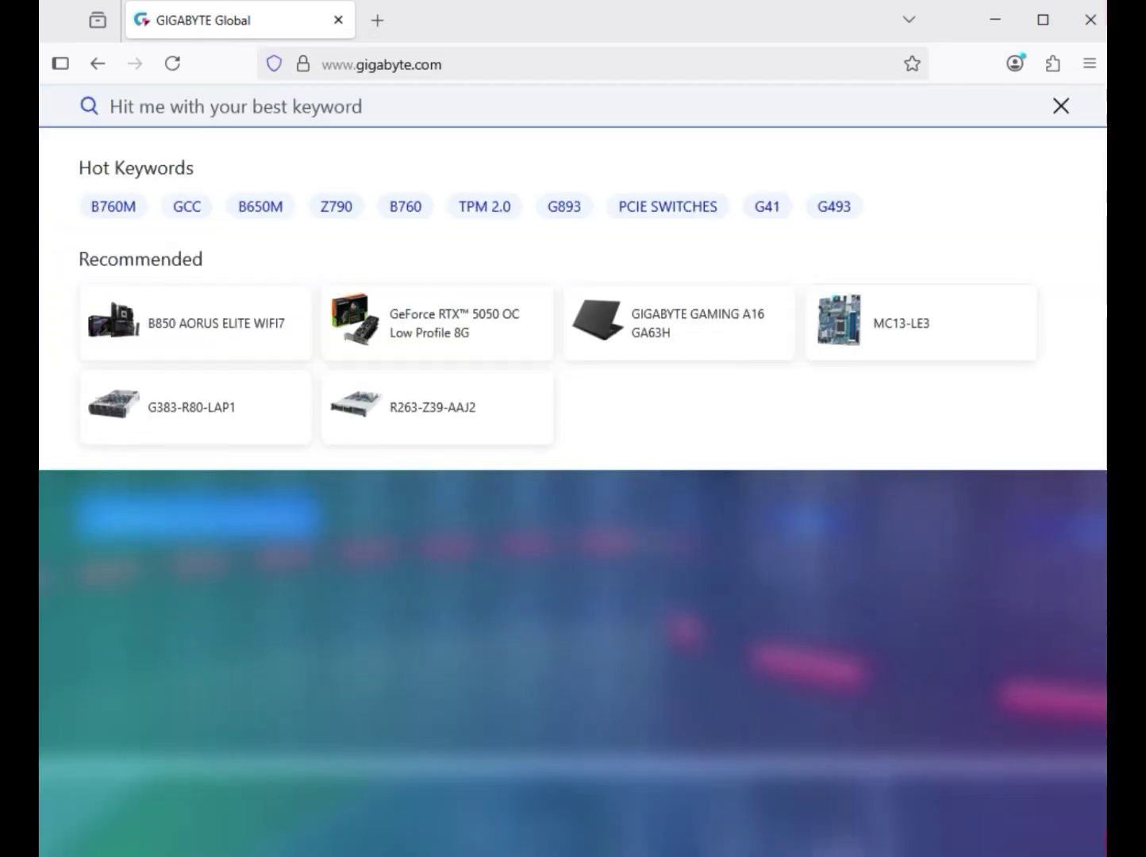
pyautogui.write('B650 GAMING X')
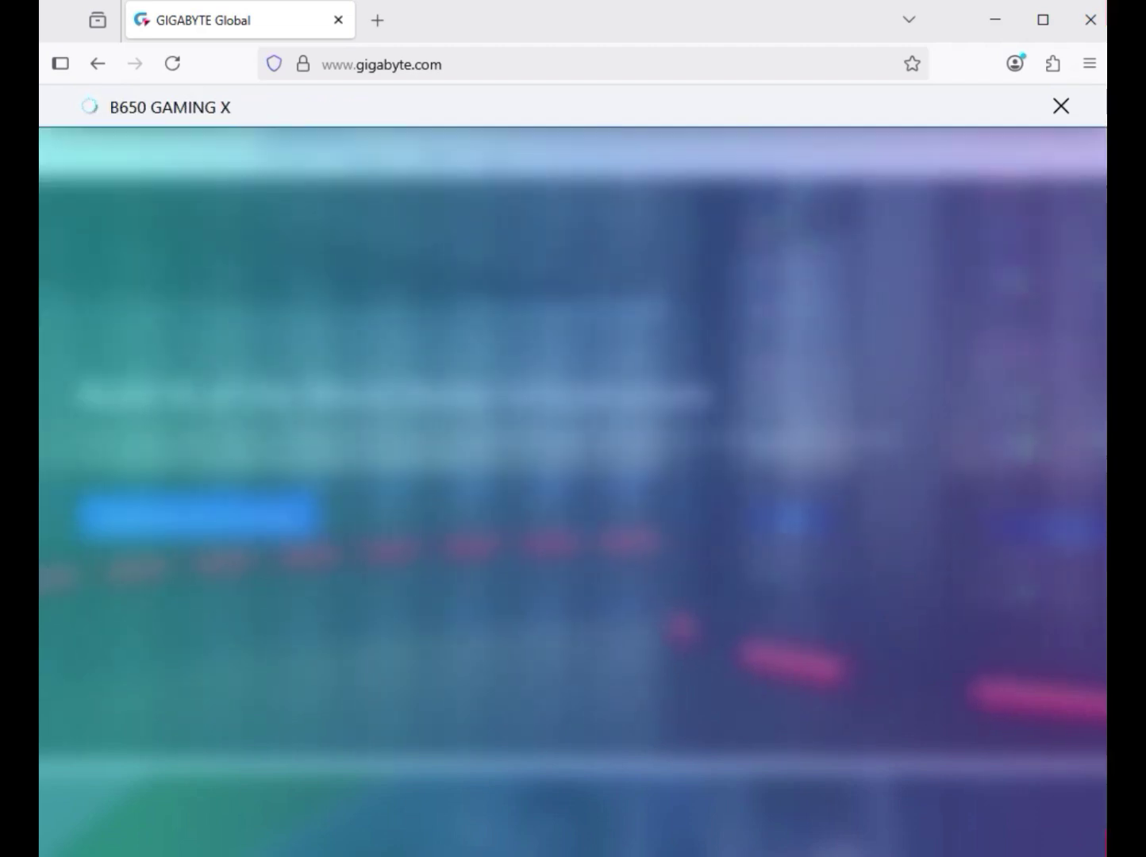
pyautogui.press('Return')
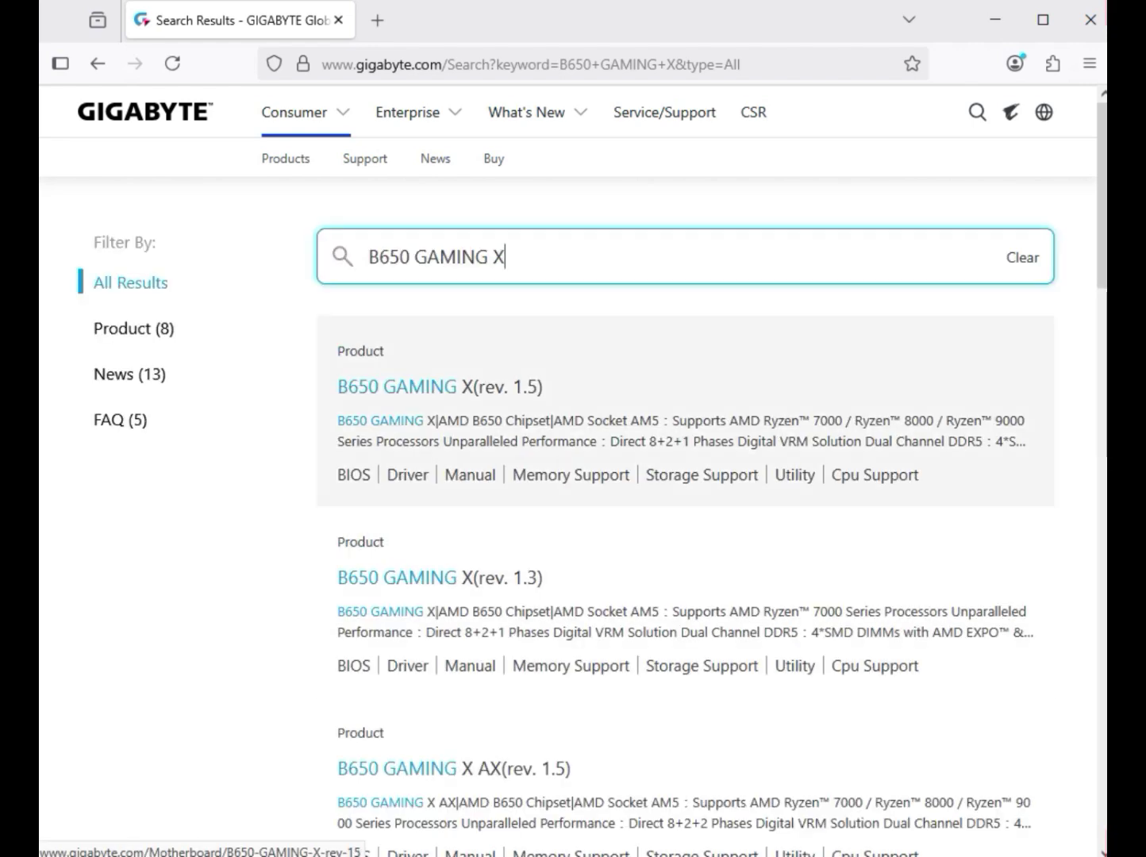
pyautogui.click(131, 327)
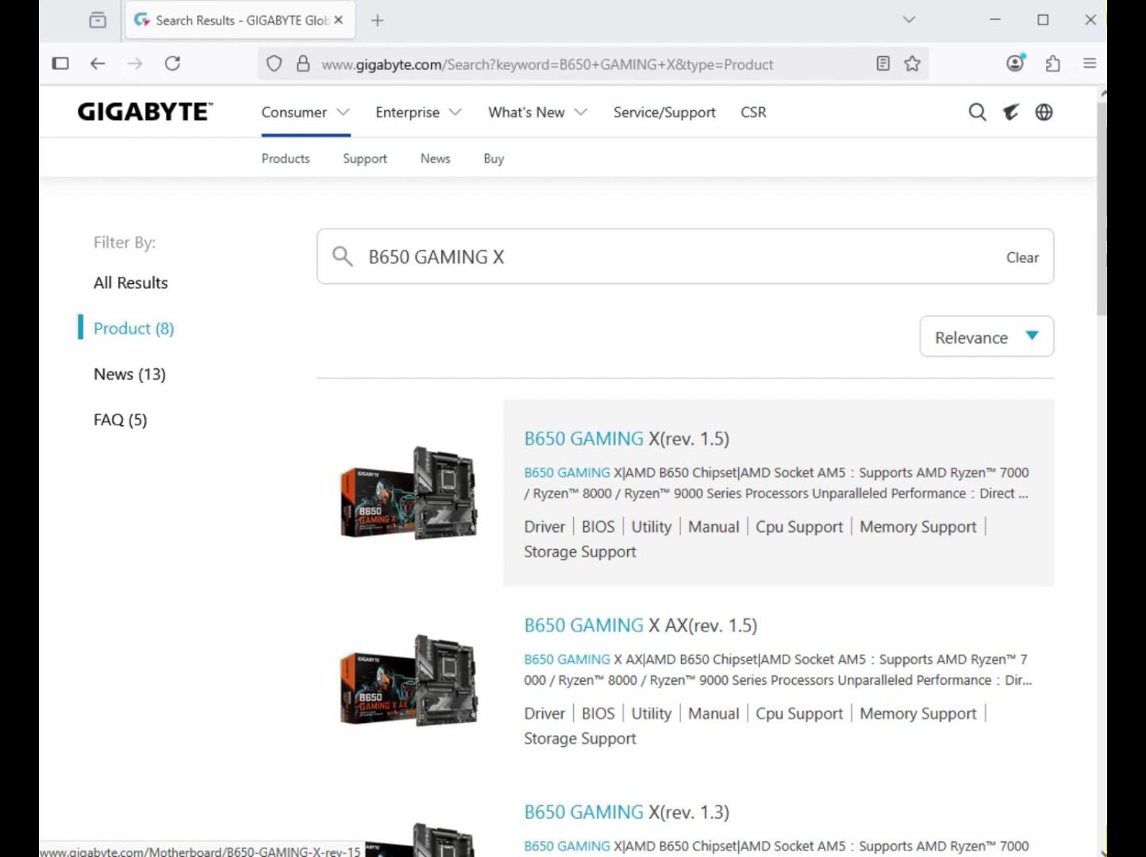
# - Open the support downloads for the B650 GAMING X (rev. 1.5) and set the driver OS to Windows 11 64bit
pyautogui.click(583, 439)
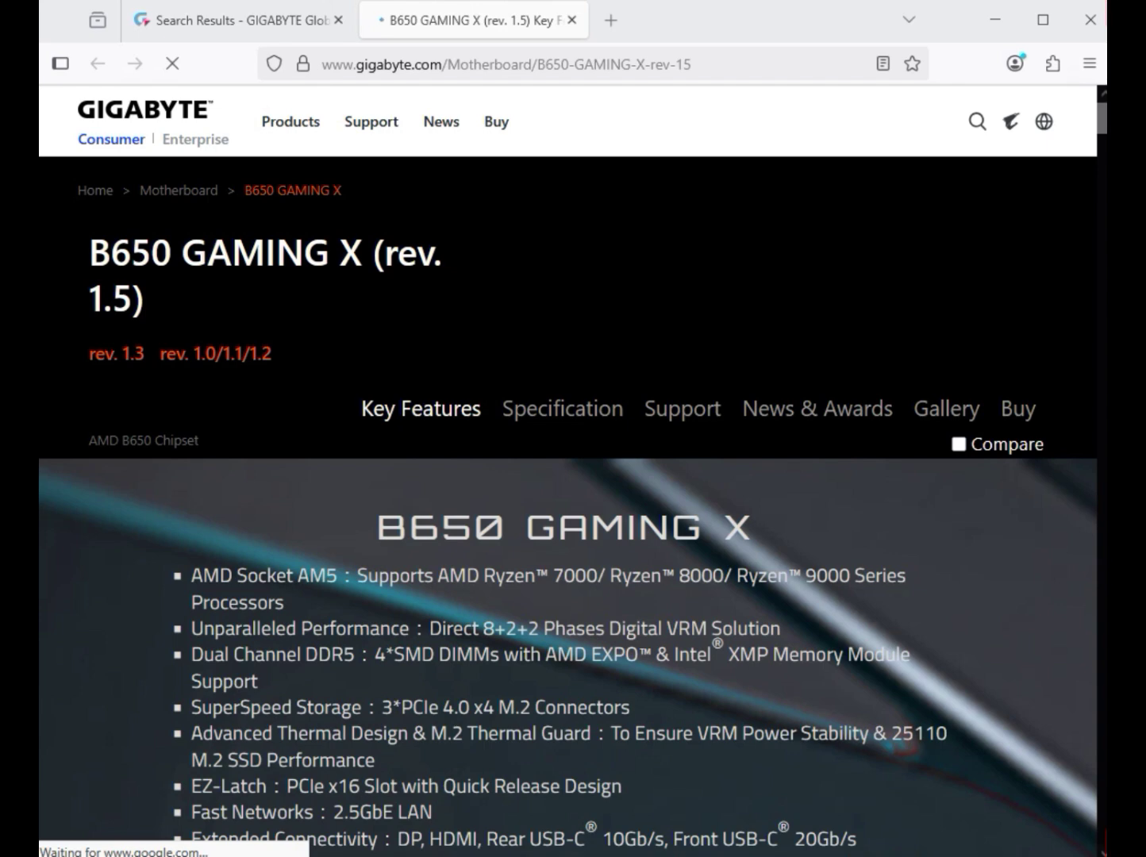
pyautogui.click(683, 408)
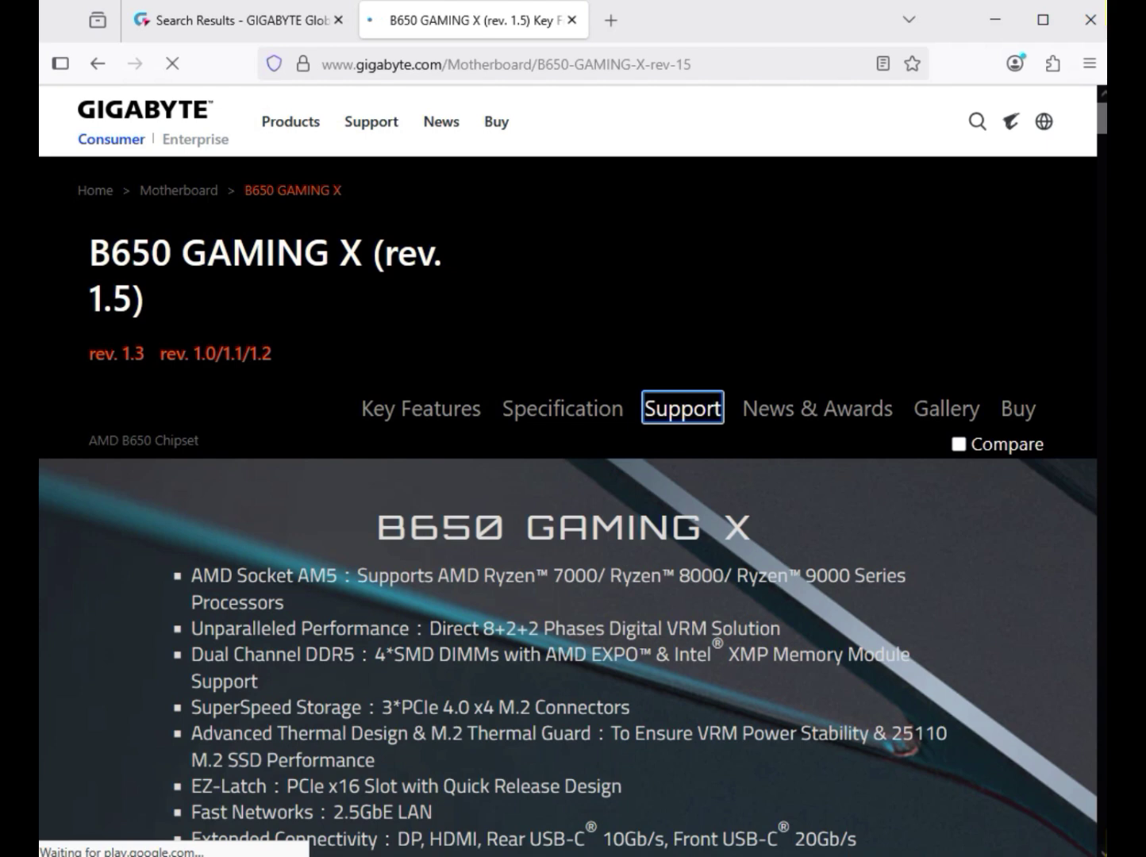
pyautogui.press('Return')
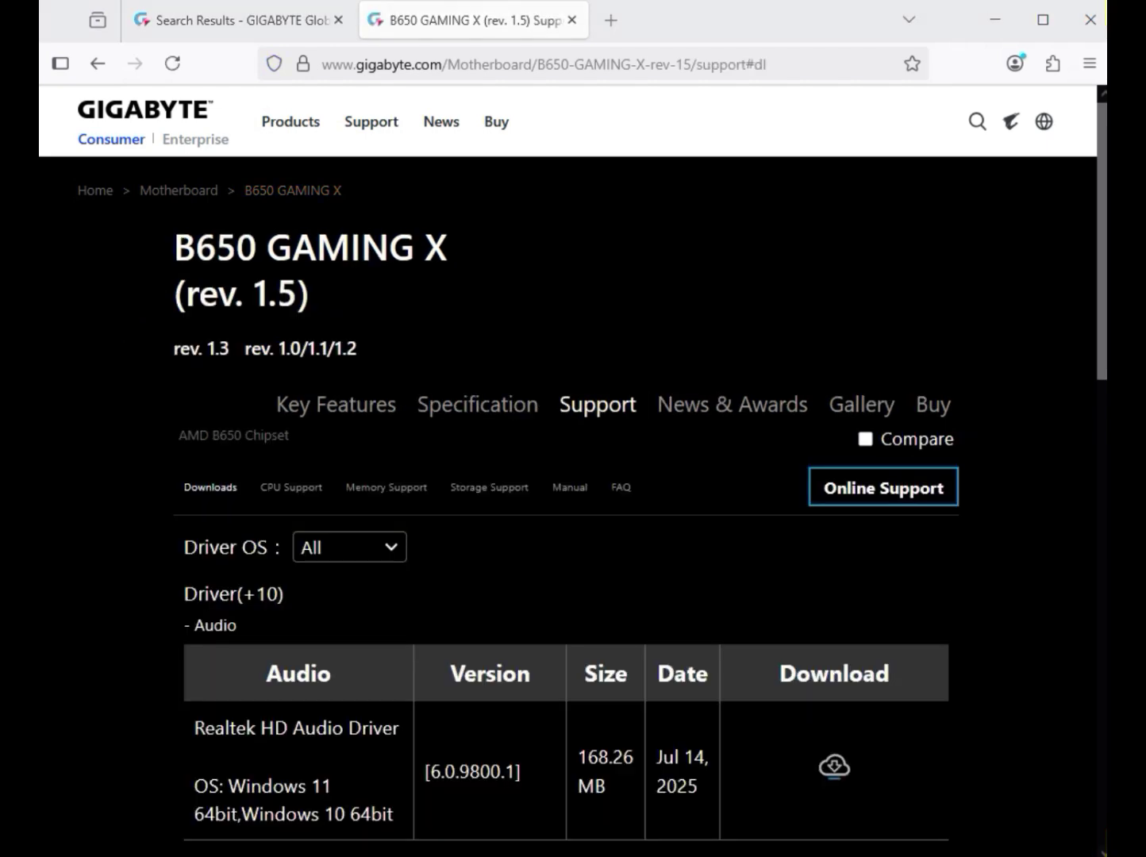
pyautogui.hotkey('alt', 'Down')
pyautogui.press('Return')
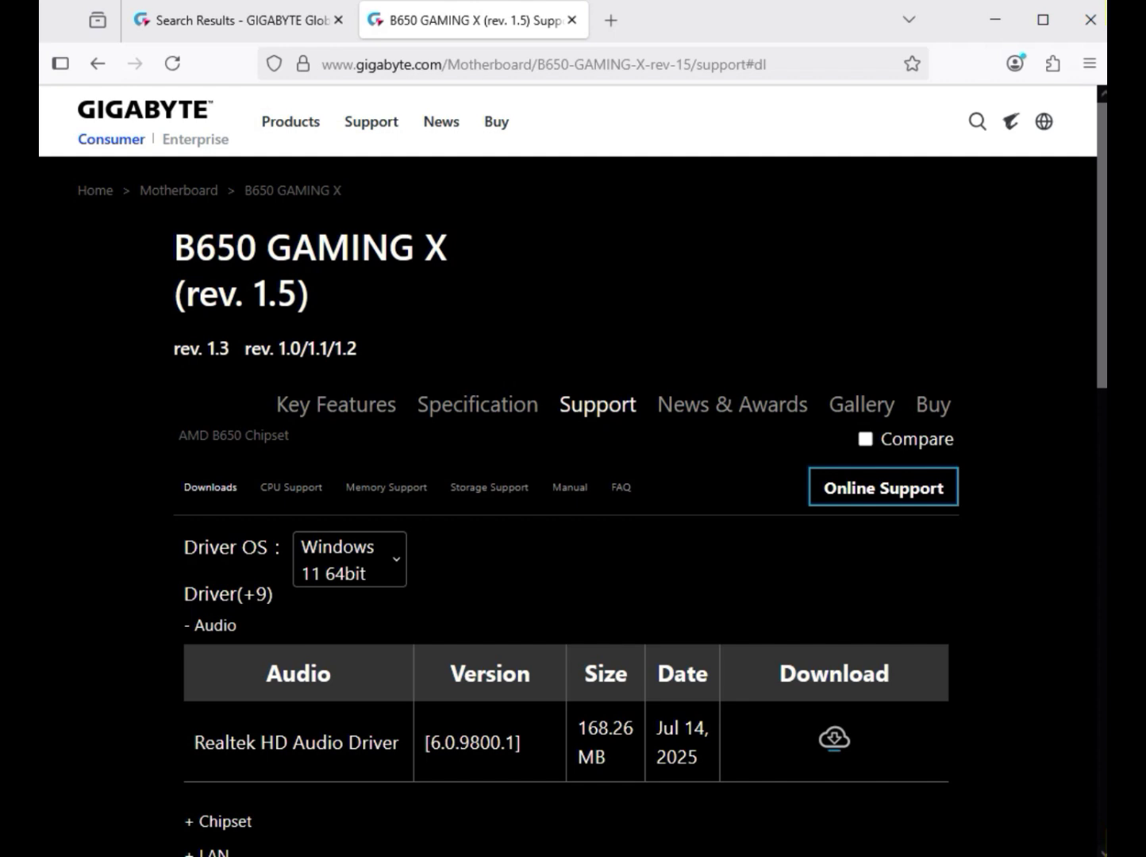
# - Highlight the Realtek HD Audio Driver entry, version 6.0.9800.1, and download it
pyautogui.hotkey('shift', 'Left')
pyautogui.hotkey('shift', 'Left')
pyautogui.hotkey('shift', 'Left')
pyautogui.hotkey('shift', 'Left')
pyautogui.hotkey('shift', 'Left')
pyautogui.hotkey('shift', 'Down')
pyautogui.hotkey('shift', 'Down')
pyautogui.hotkey('shift', 'End')
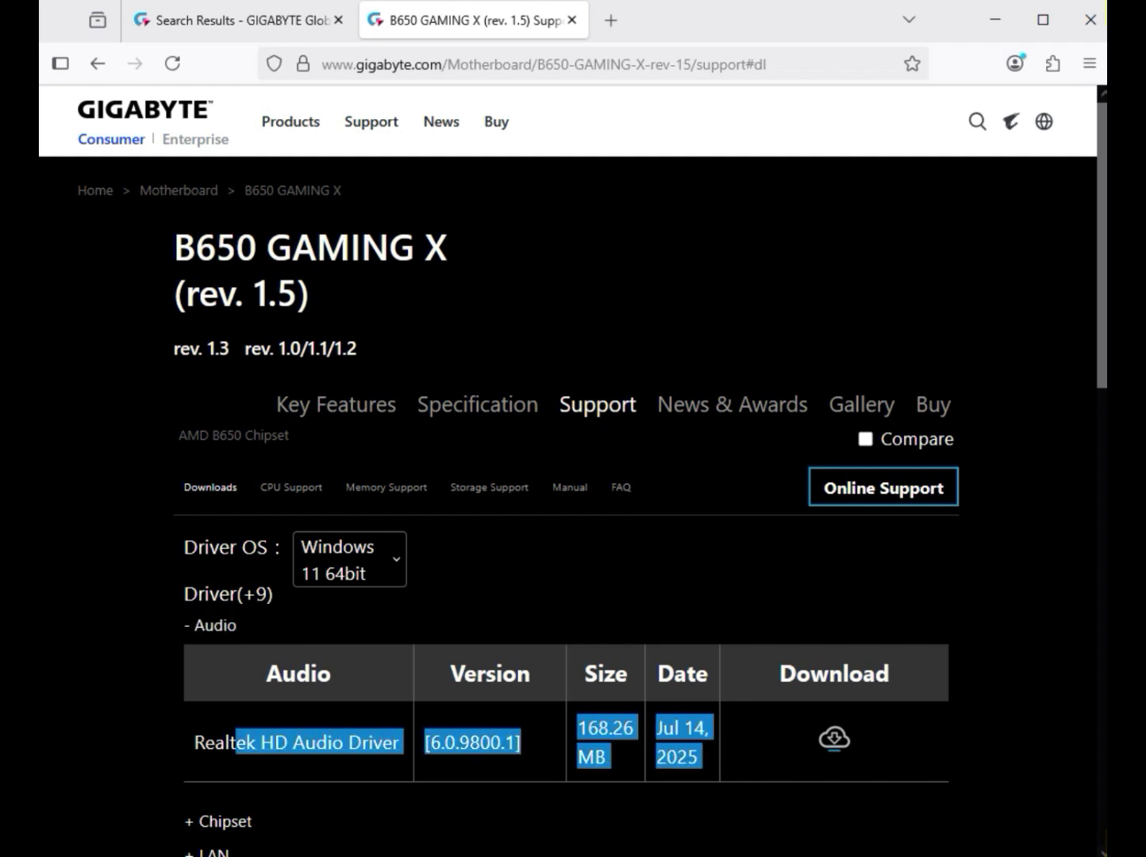
pyautogui.press('Tab')
pyautogui.press('Return')
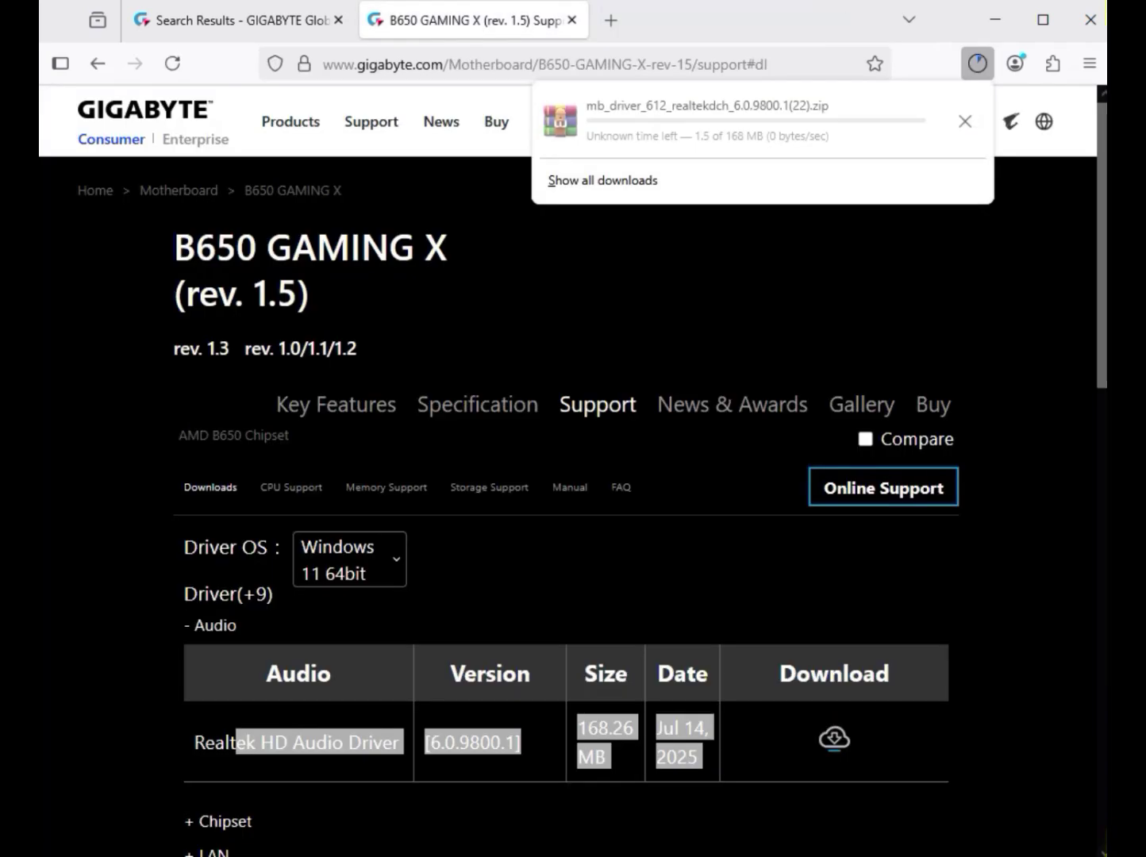
# - Expand the Chipset driver section and highlight the AMD Chipset Driver entry
pyautogui.scroll(-5, 571, 460)
pyautogui.scroll(2, 572, 469)
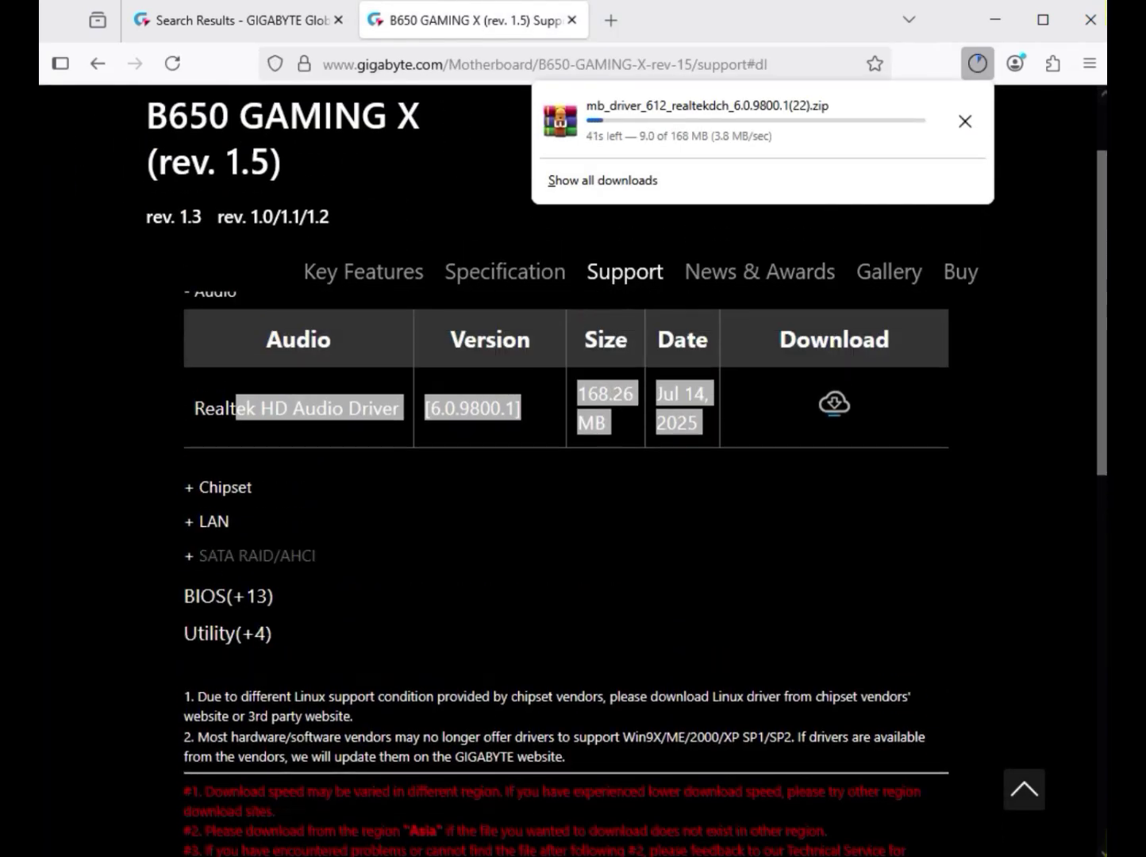
pyautogui.click(224, 488)
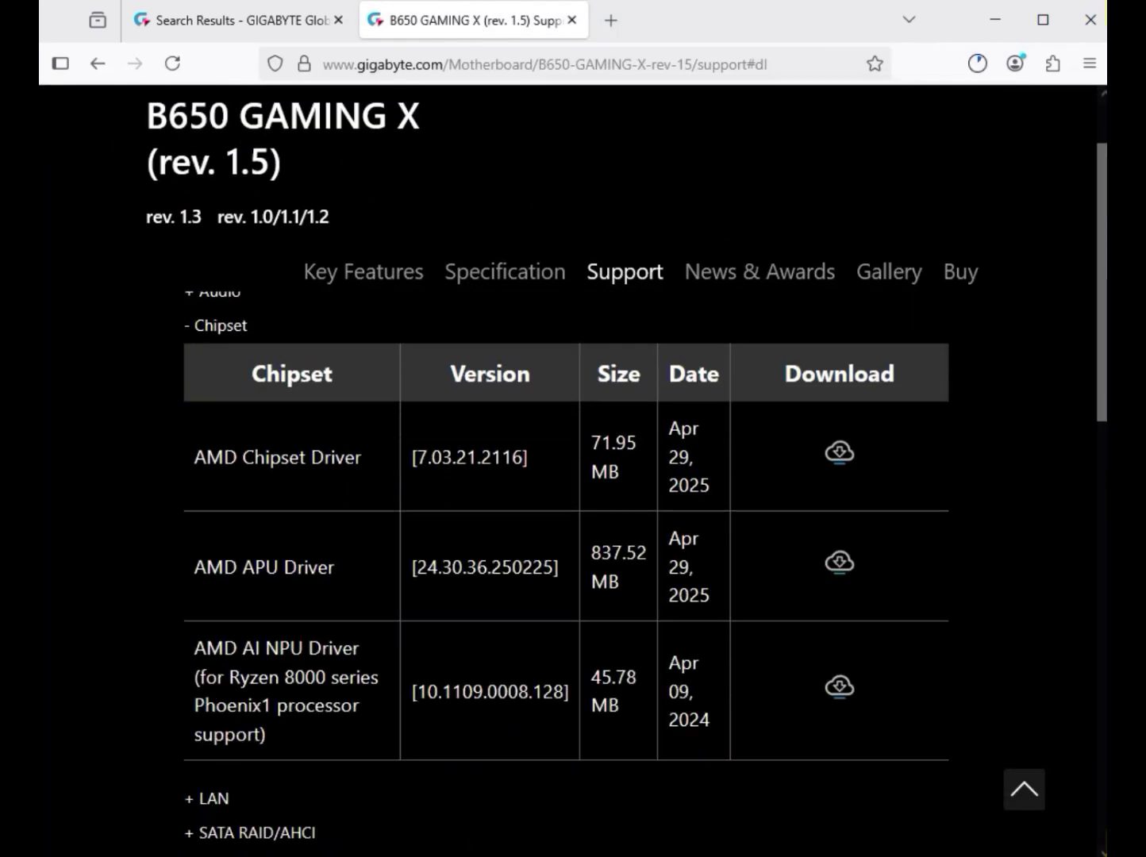
pyautogui.moveTo(195, 457); pyautogui.dragTo(366, 458)
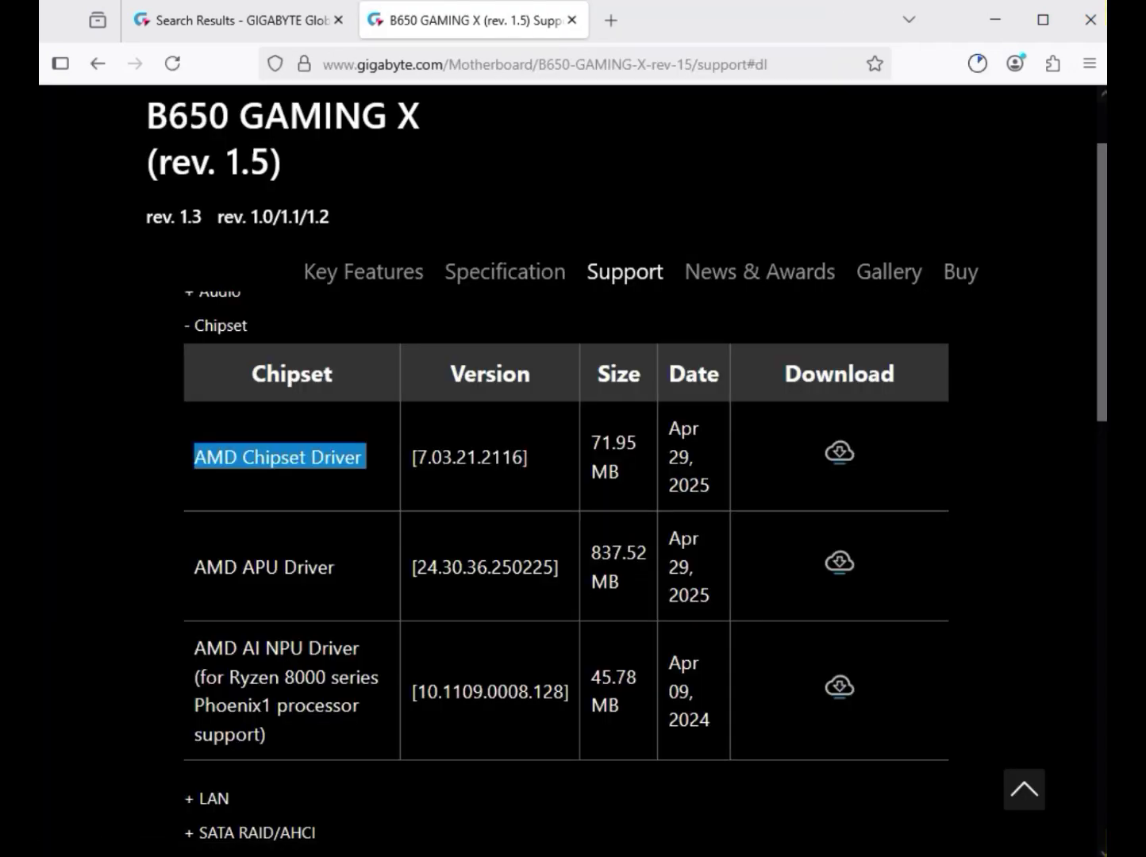
# - Expand the LAN driver section and highlight the Realtek LAN Driver entry, version 11.24.0318.2025
pyautogui.scroll(-4, 238, 619)
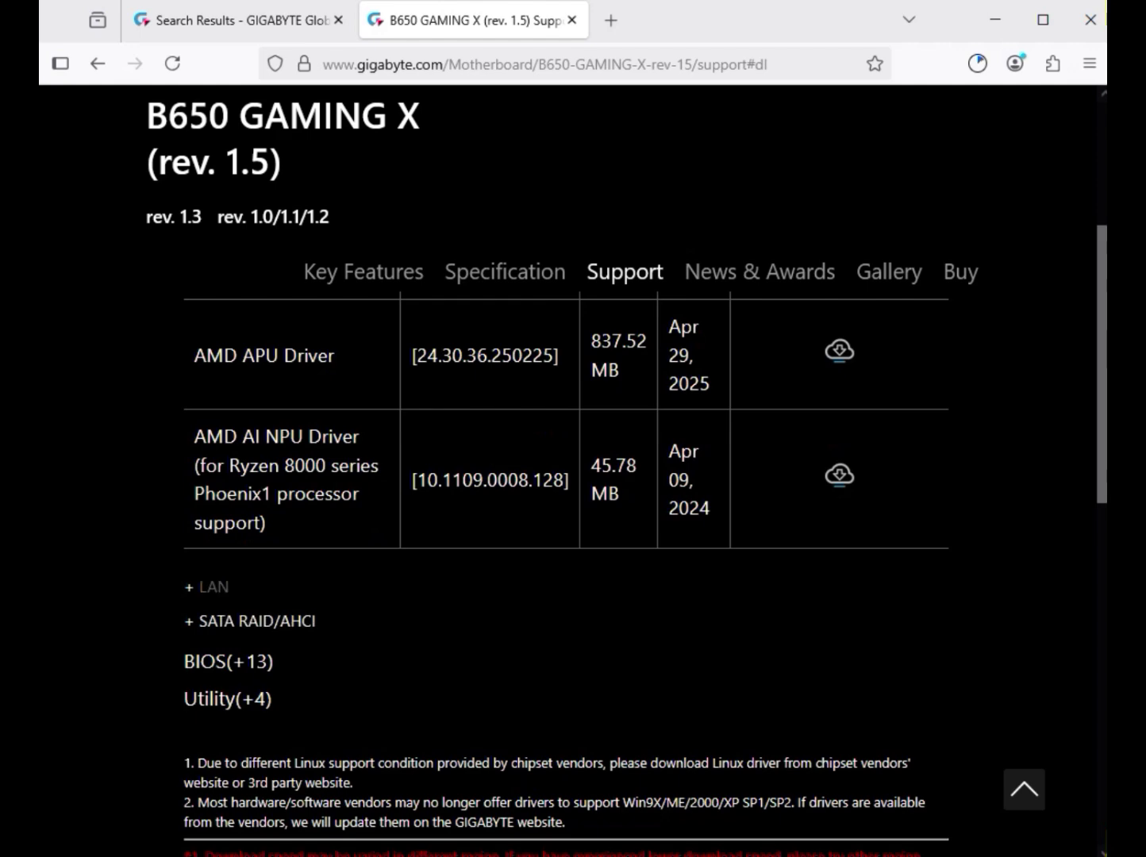
pyautogui.click(208, 585)
pyautogui.scroll(3, 556, 477)
pyautogui.moveTo(194, 492); pyautogui.dragTo(688, 520)
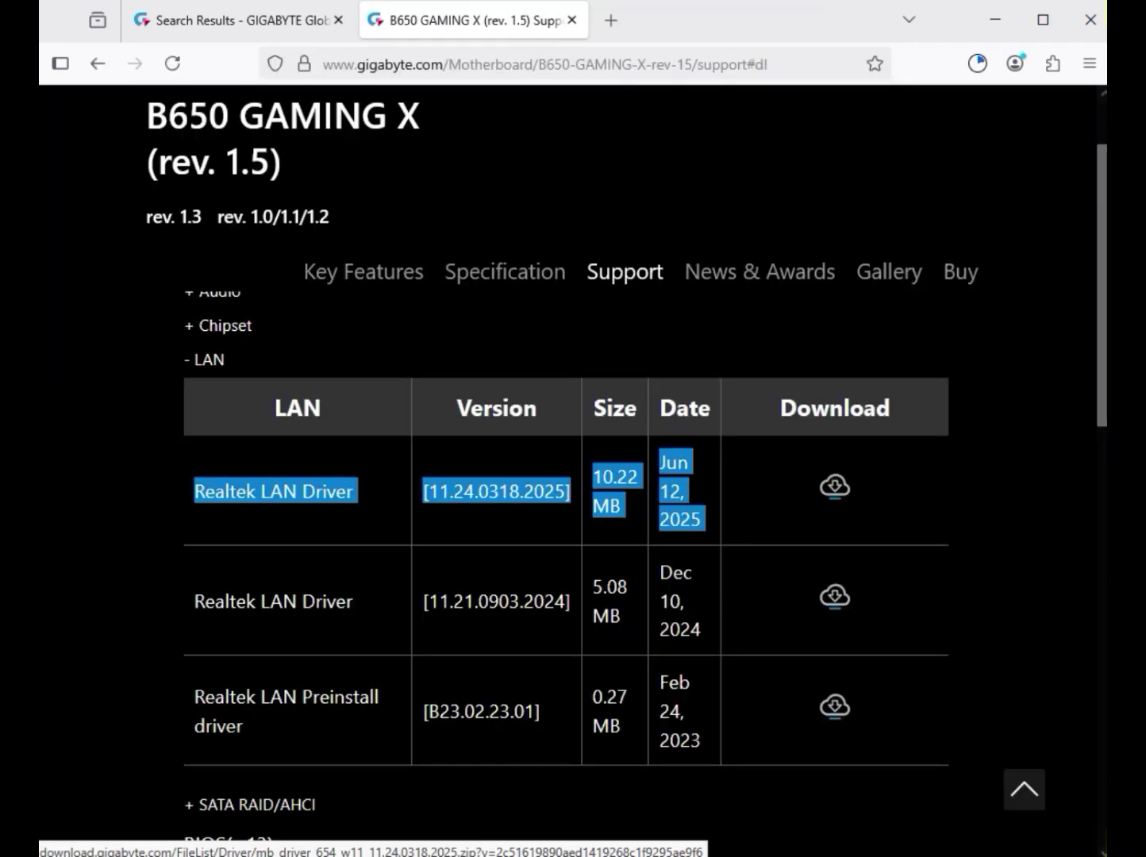
pyautogui.scroll(-3, 556, 492)
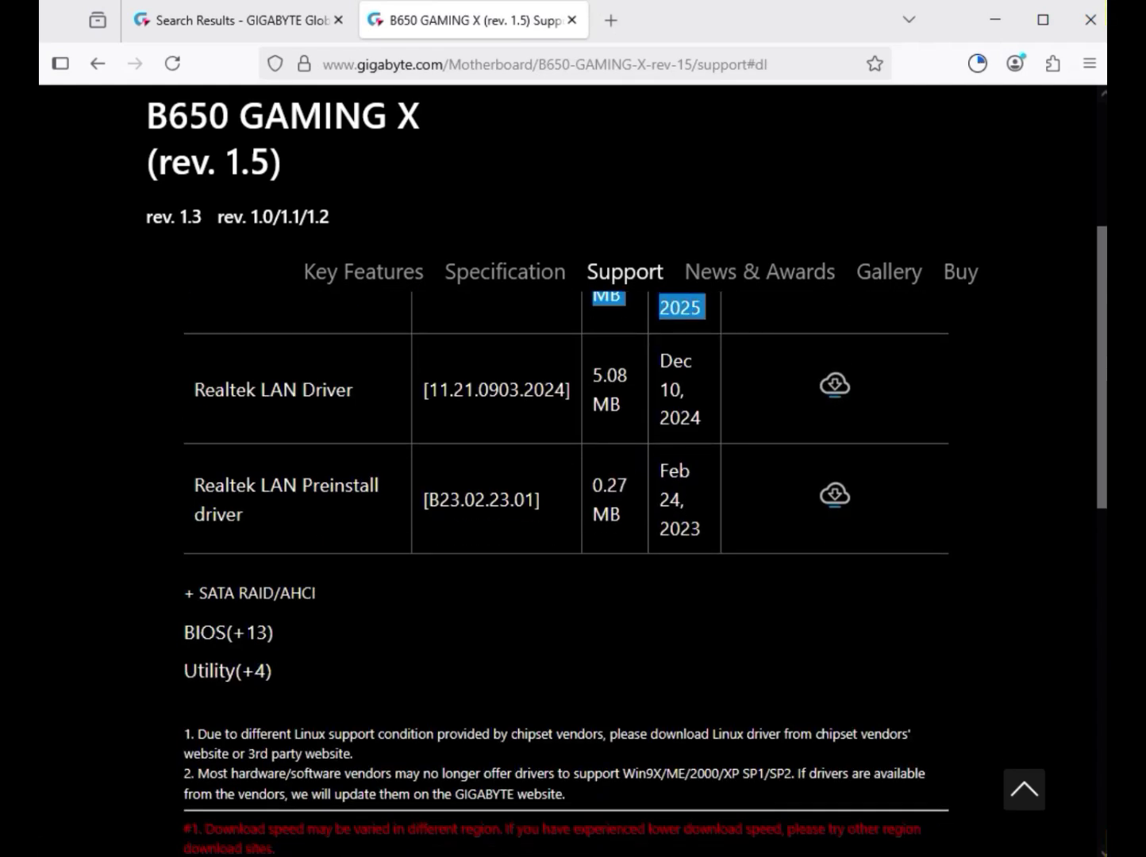
pyautogui.scroll(3, 556, 492)
pyautogui.scroll(5, 556, 492)
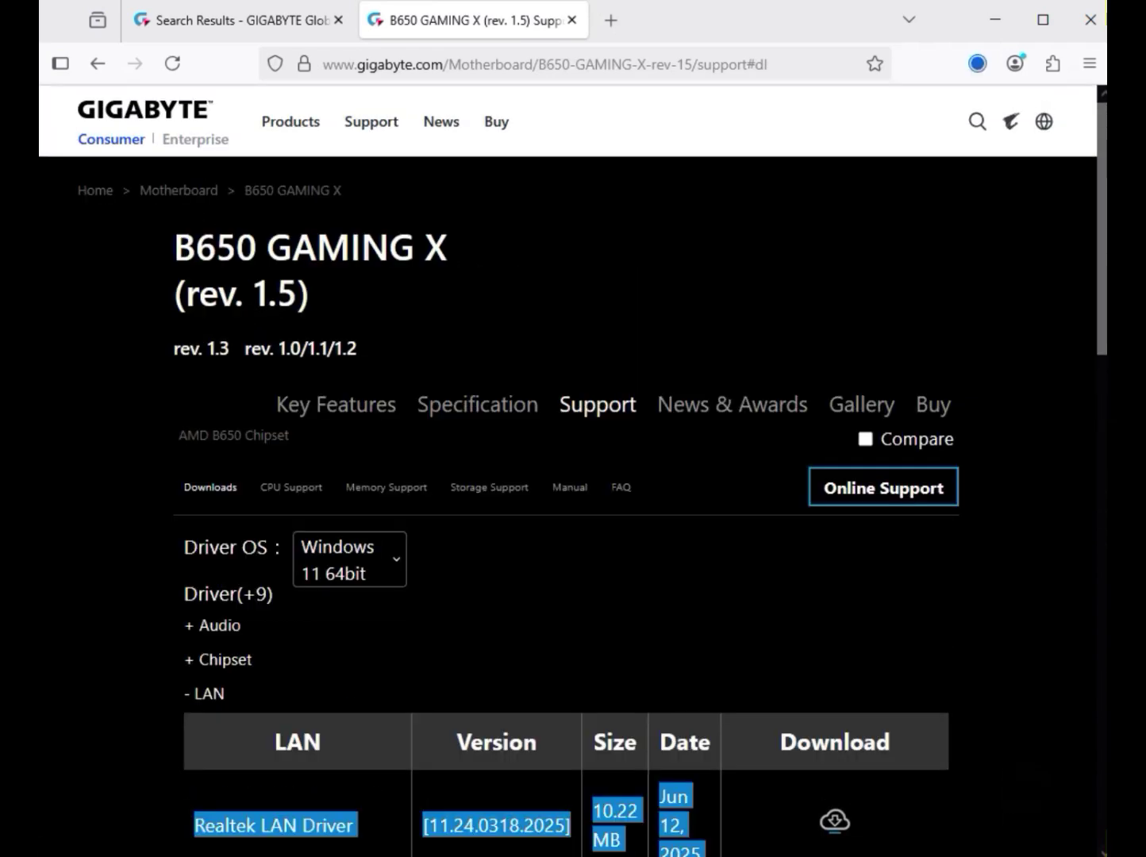
# - Check the browser's downloads, switch to the Downloads folder in File Explorer and look over the downloaded driver archives
pyautogui.click(977, 63)
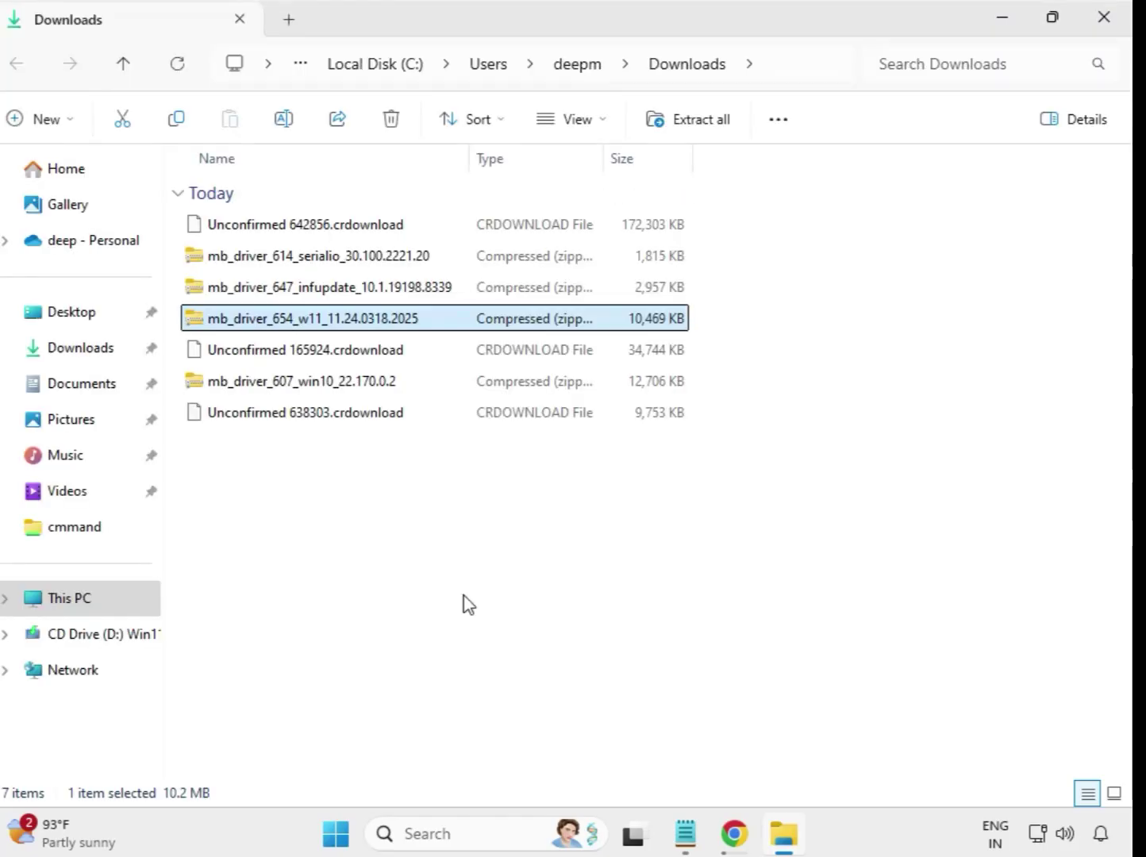
pyautogui.moveTo(415, 506); pyautogui.dragTo(391, 213)
pyautogui.click(662, 553)
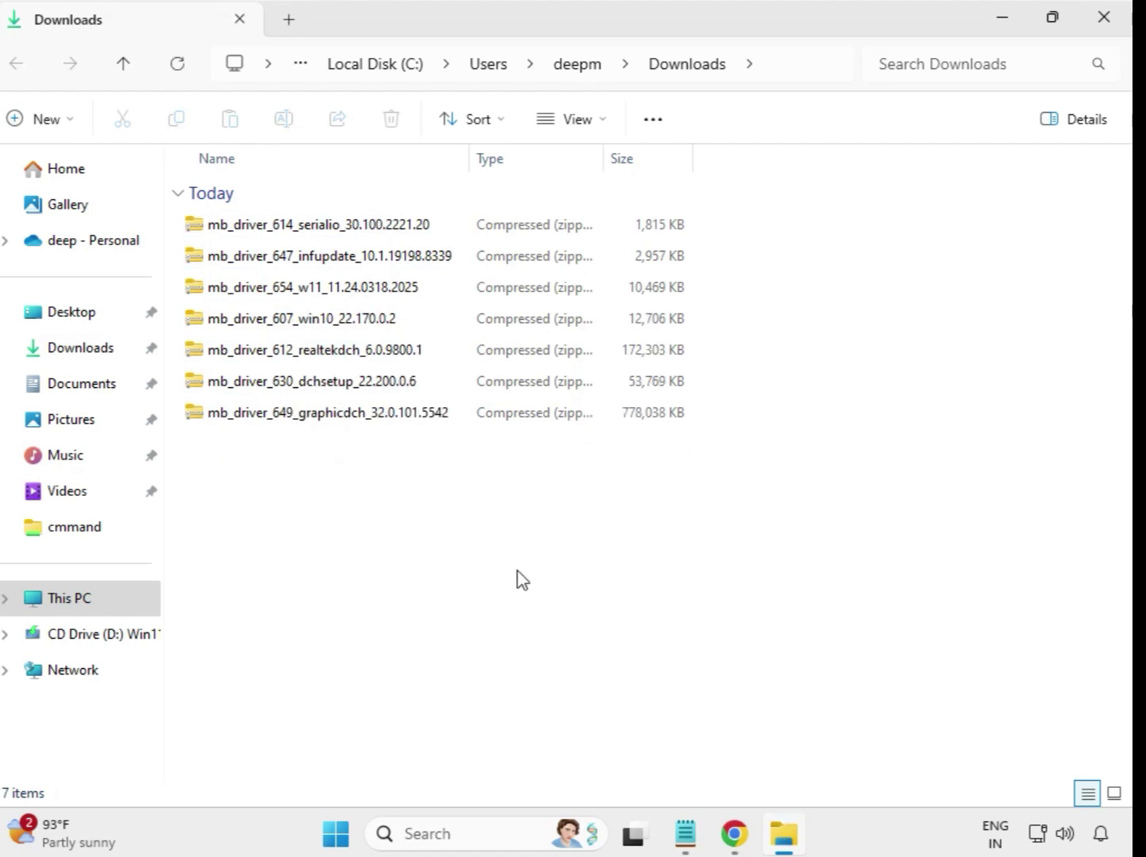
# - Extract the mb_driver_614_serialio_30.100.2221.20 archive into its own folder in Downloads and close the extracted folder's window
pyautogui.click(294, 230)
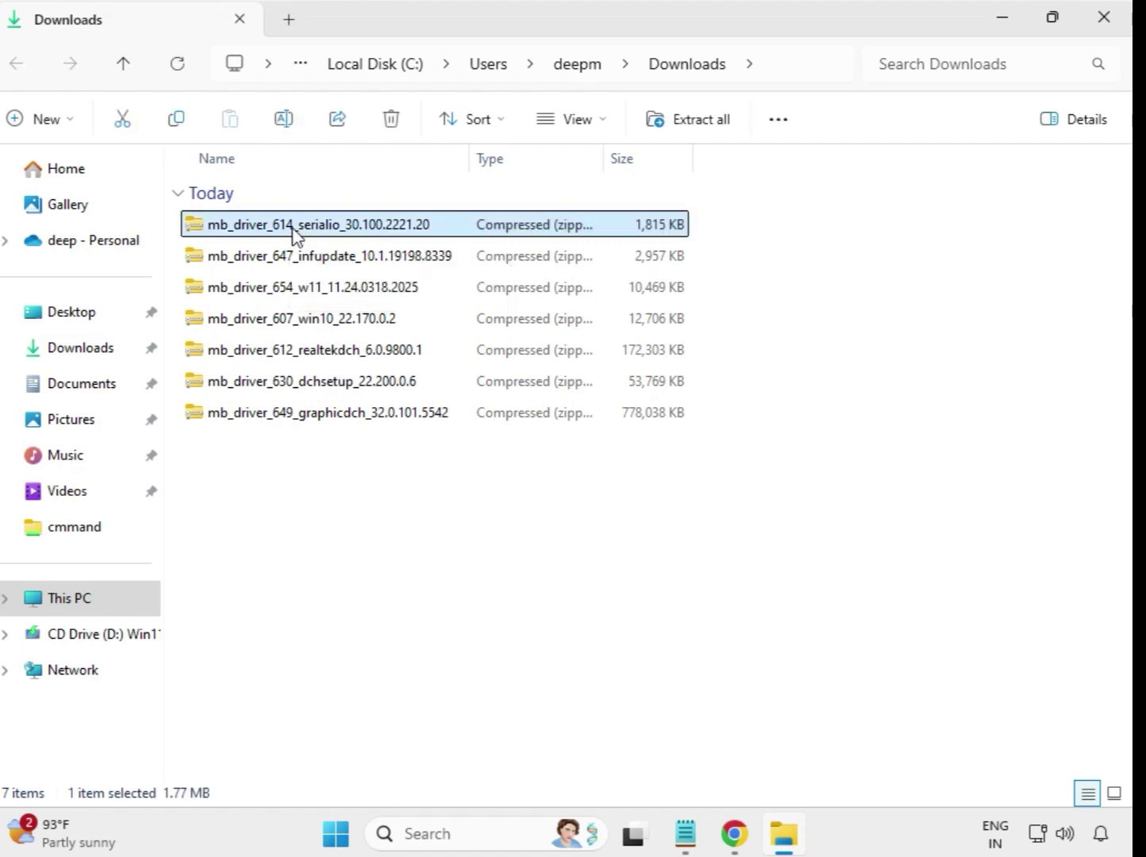
pyautogui.rightClick(295, 233)
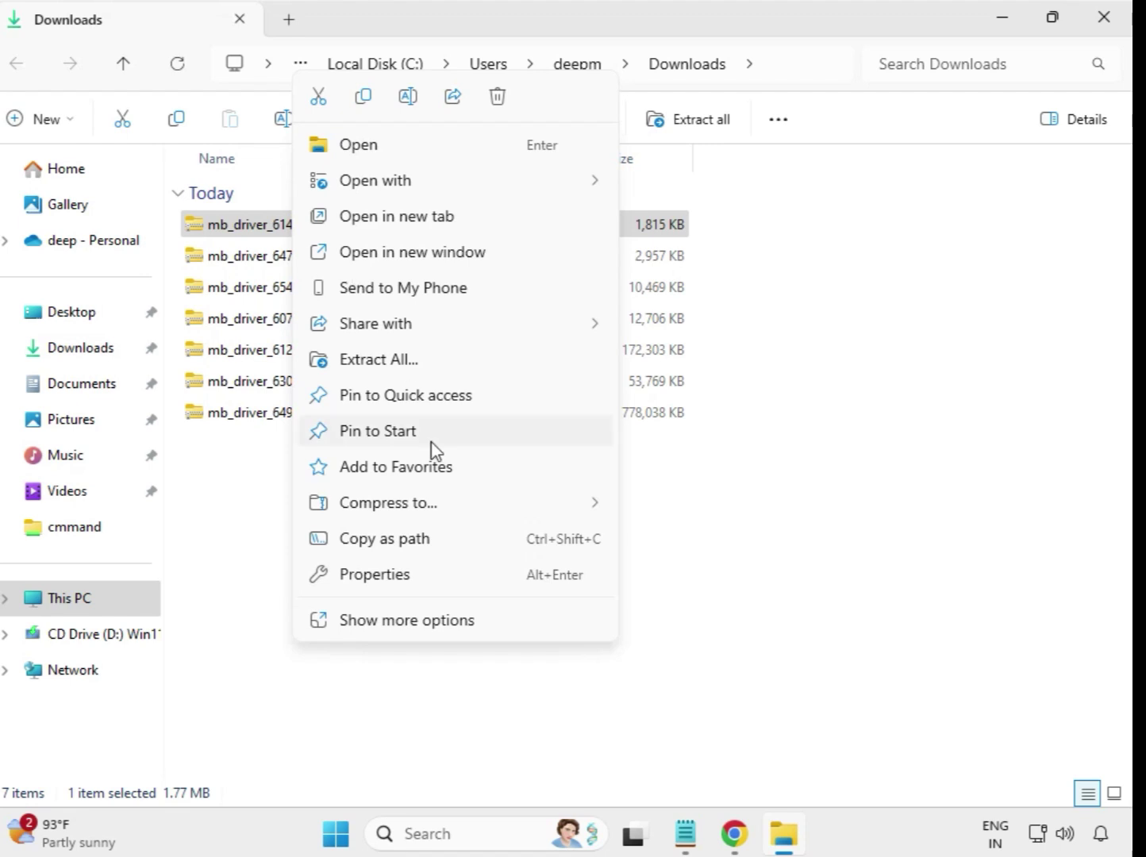
pyautogui.click(385, 367)
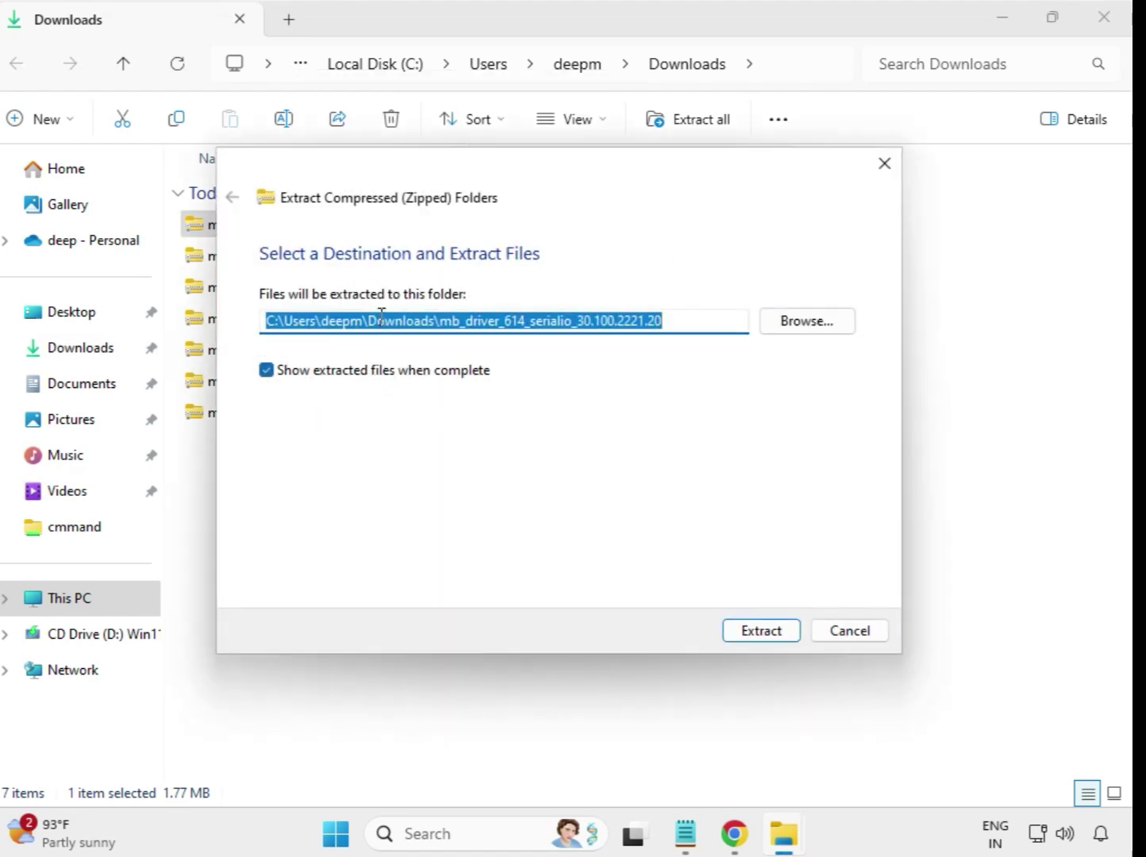
pyautogui.click(771, 632)
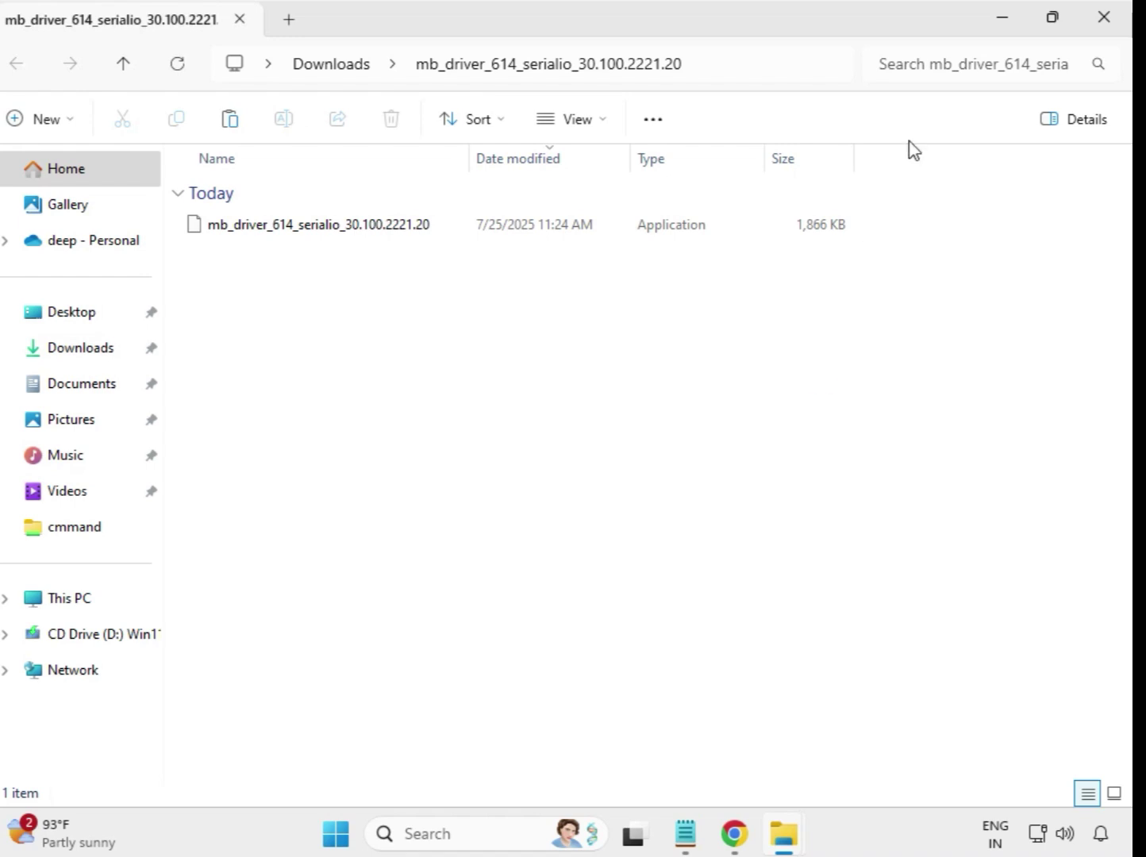
pyautogui.click(1103, 19)
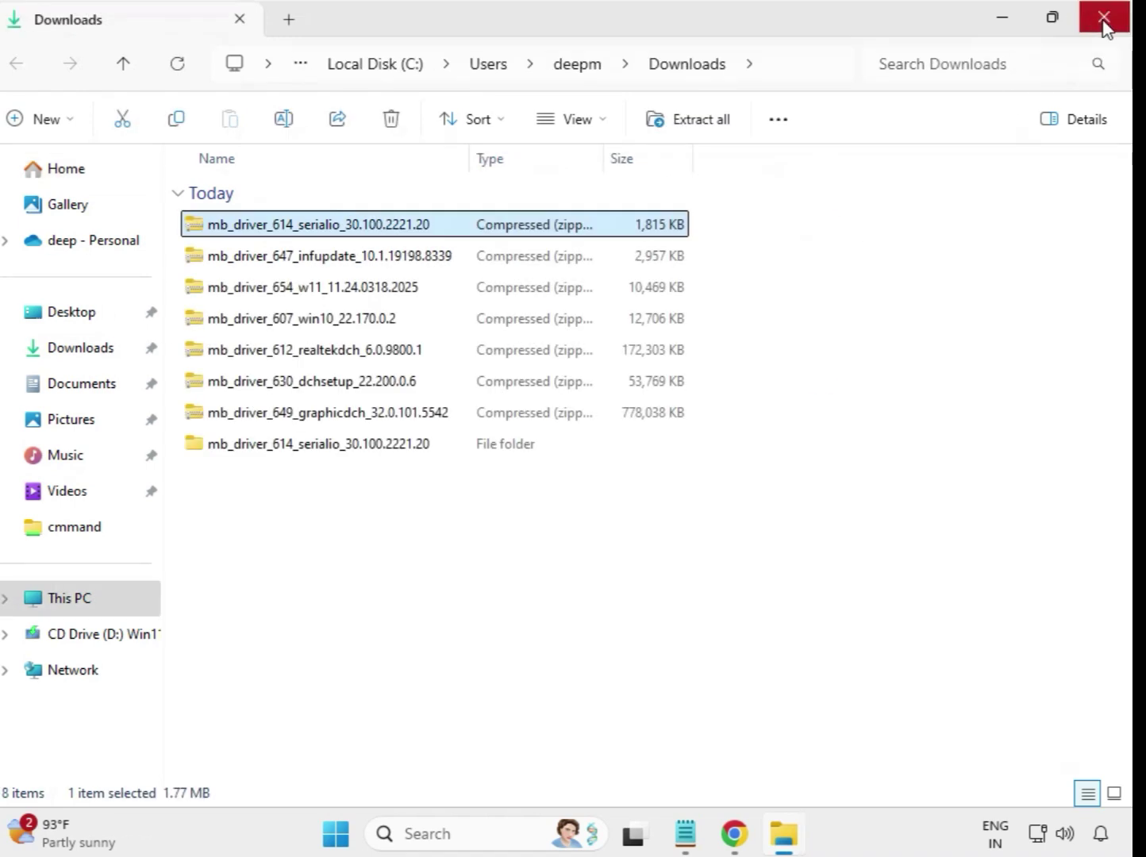
pyautogui.click(307, 451)
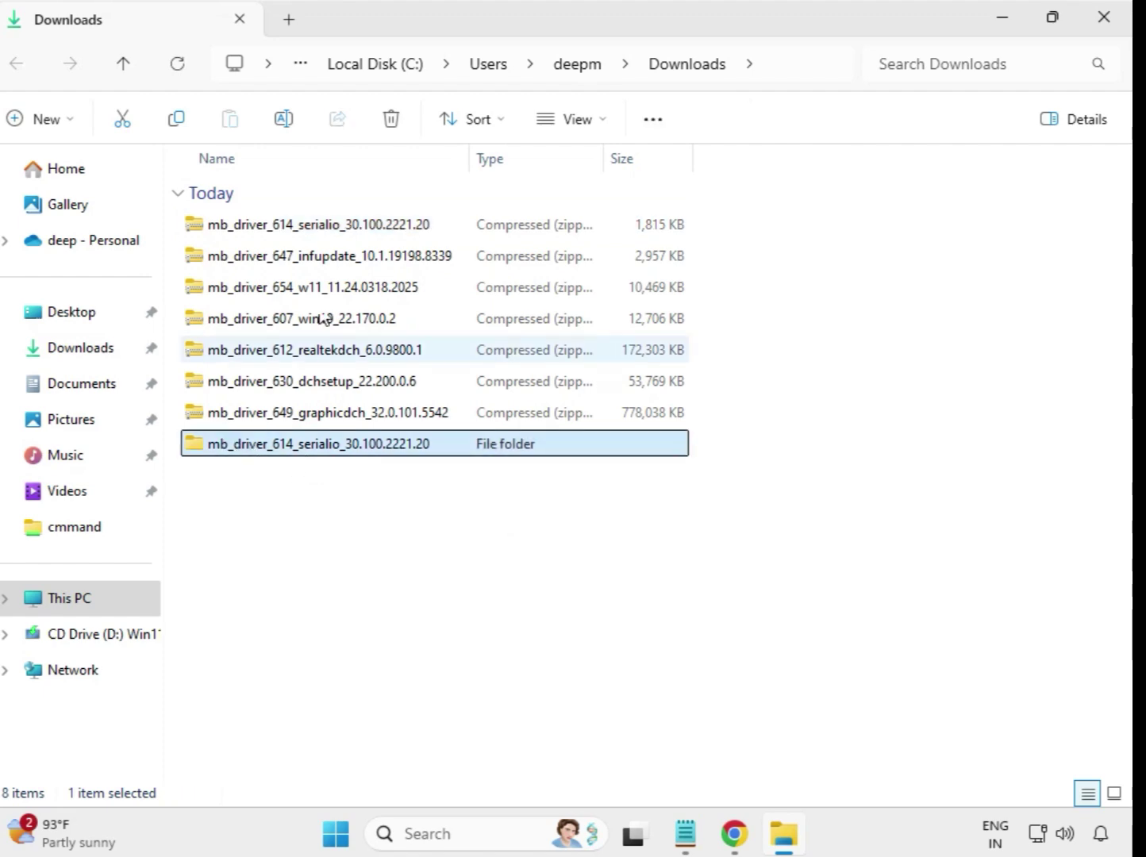
# - Extract the mb_driver_647_infupdate_10.1.19198.8339 archive into its own folder in Downloads and close the extracted folder's window
pyautogui.click(302, 268)
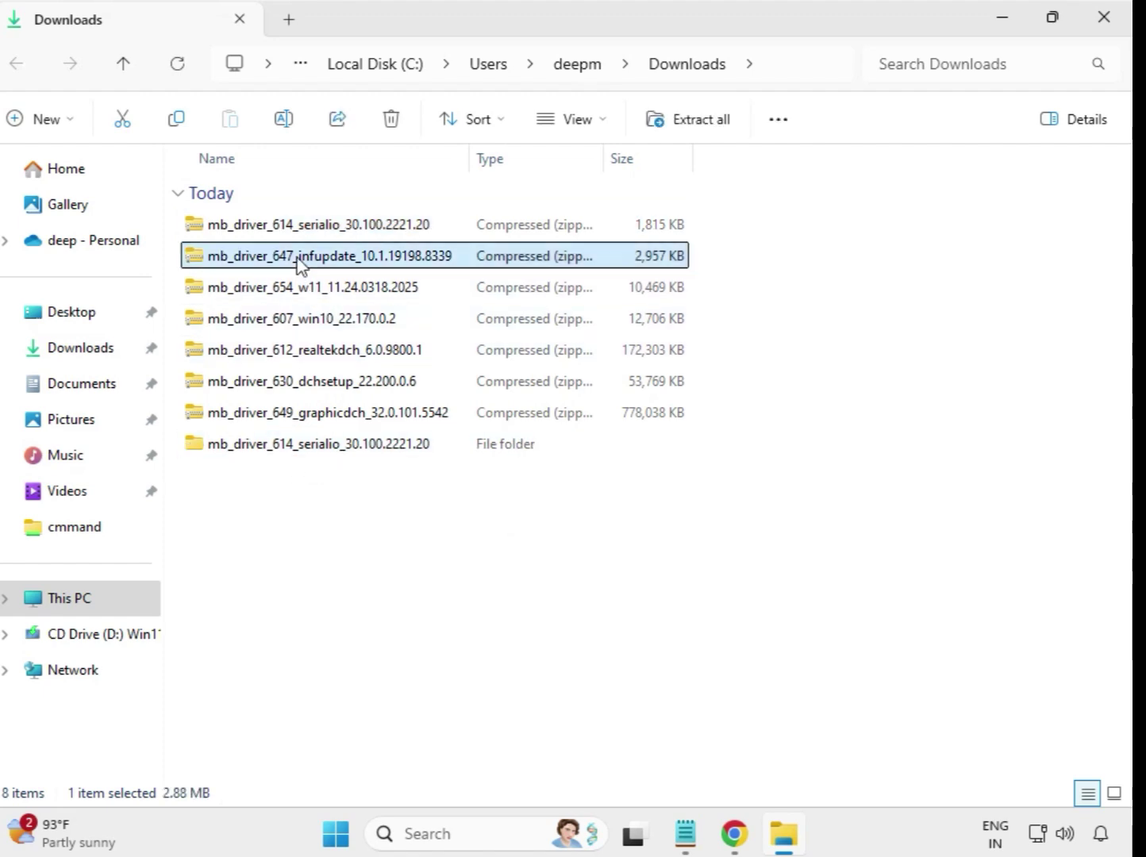
pyautogui.rightClick(297, 259)
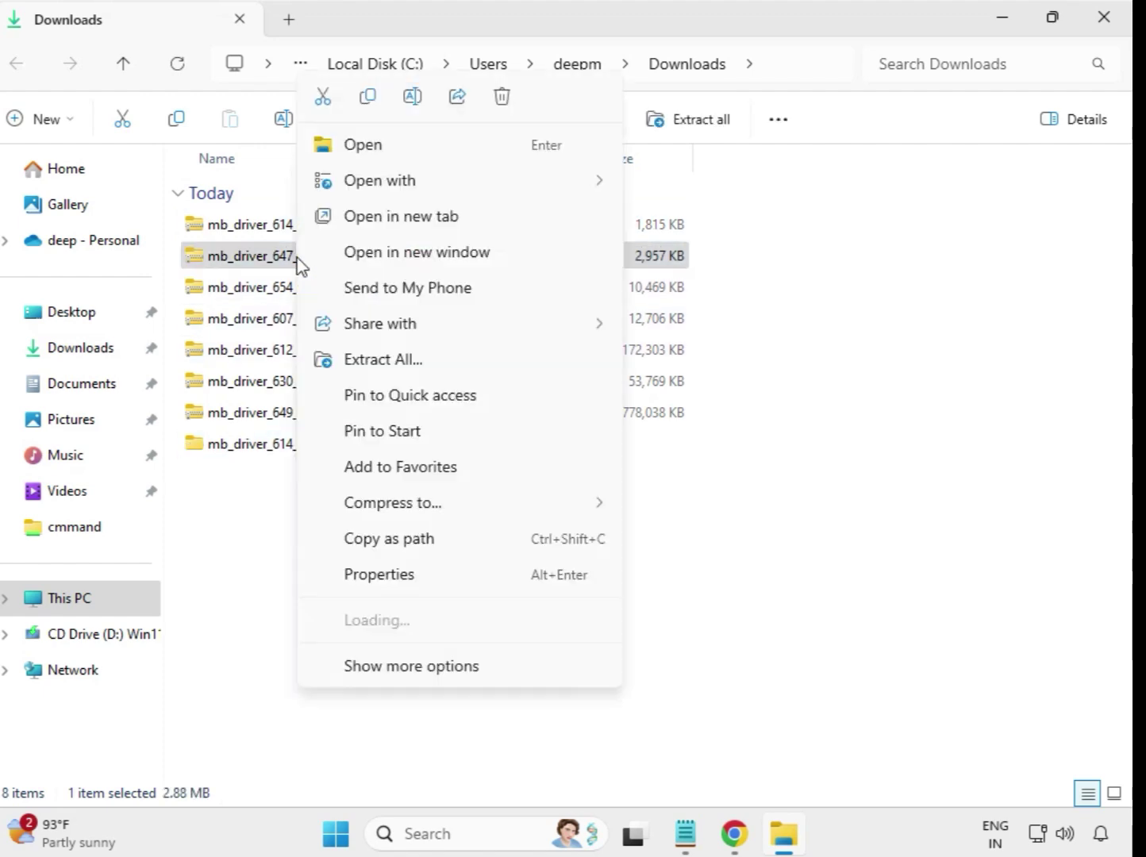
pyautogui.click(388, 367)
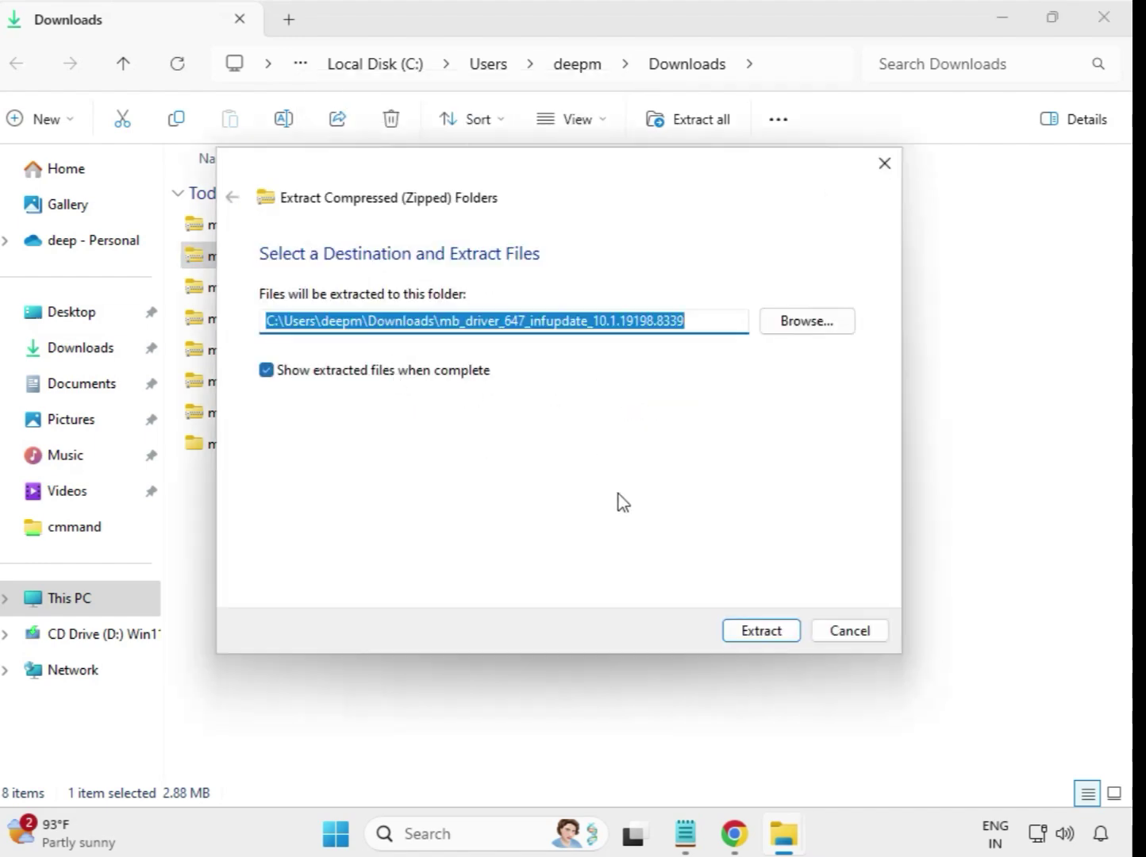
pyautogui.click(746, 632)
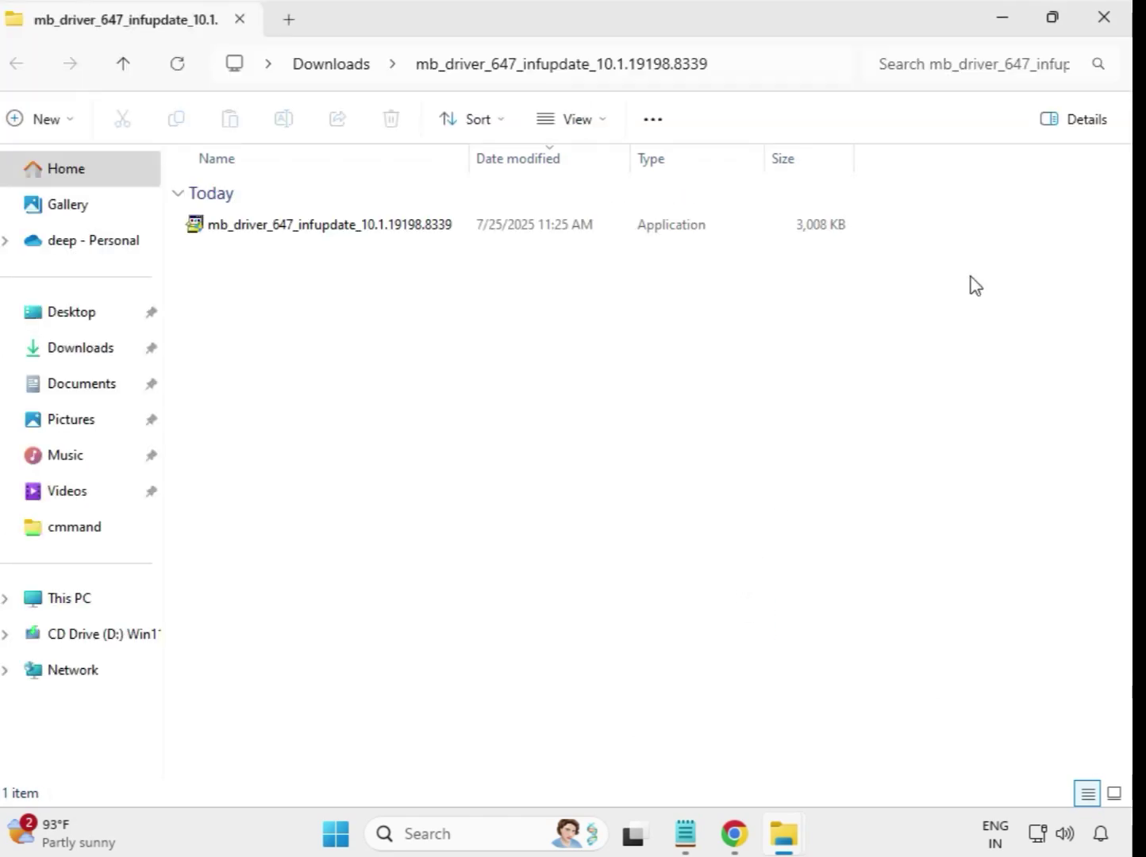
pyautogui.click(1102, 19)
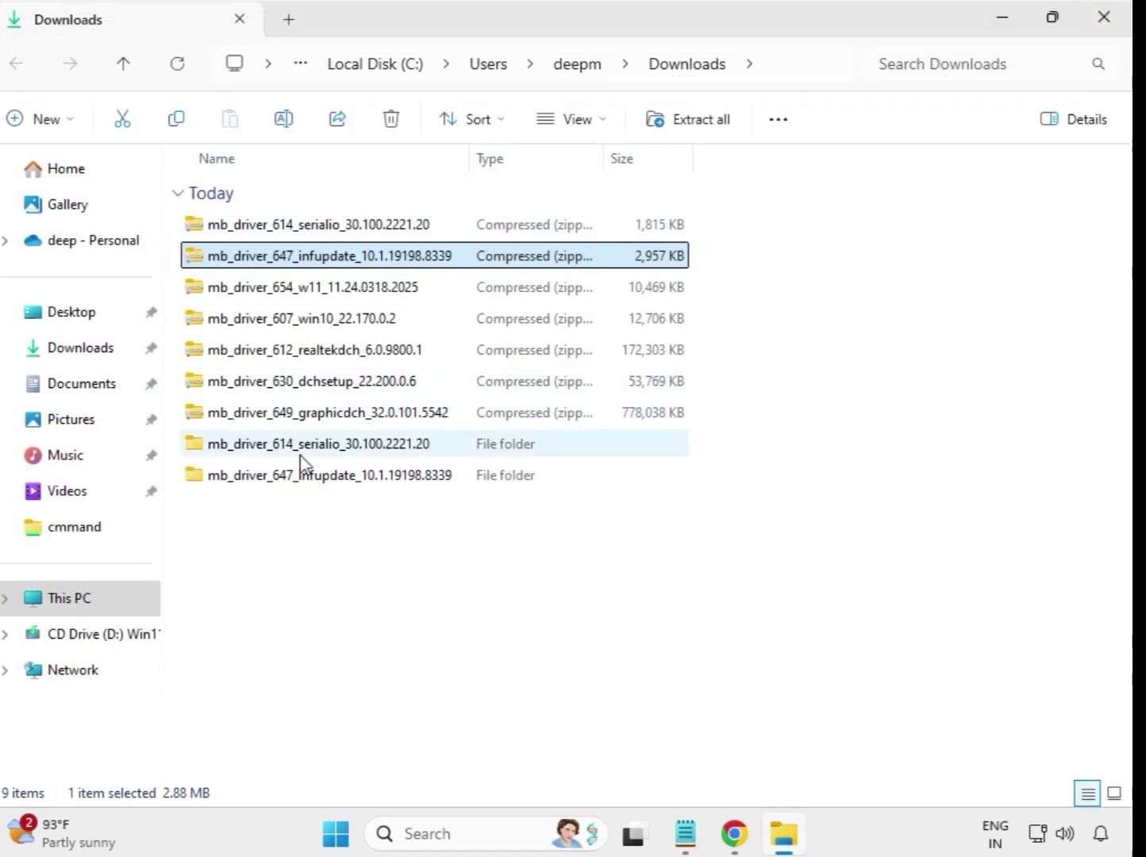
# - Extract the mb_driver_654_w11_11.24.0318.2025 archive into its own folder in Downloads and close the extracted folder's window
pyautogui.click(293, 294)
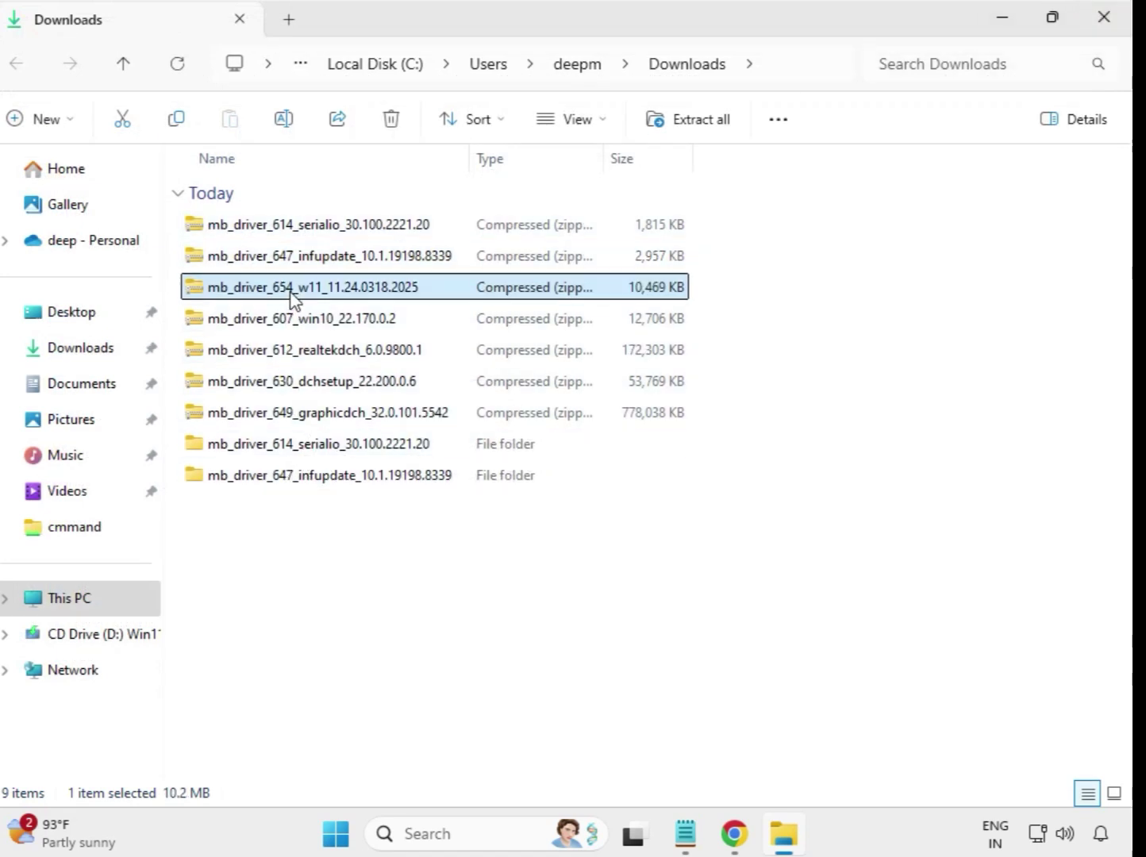
pyautogui.rightClick(293, 298)
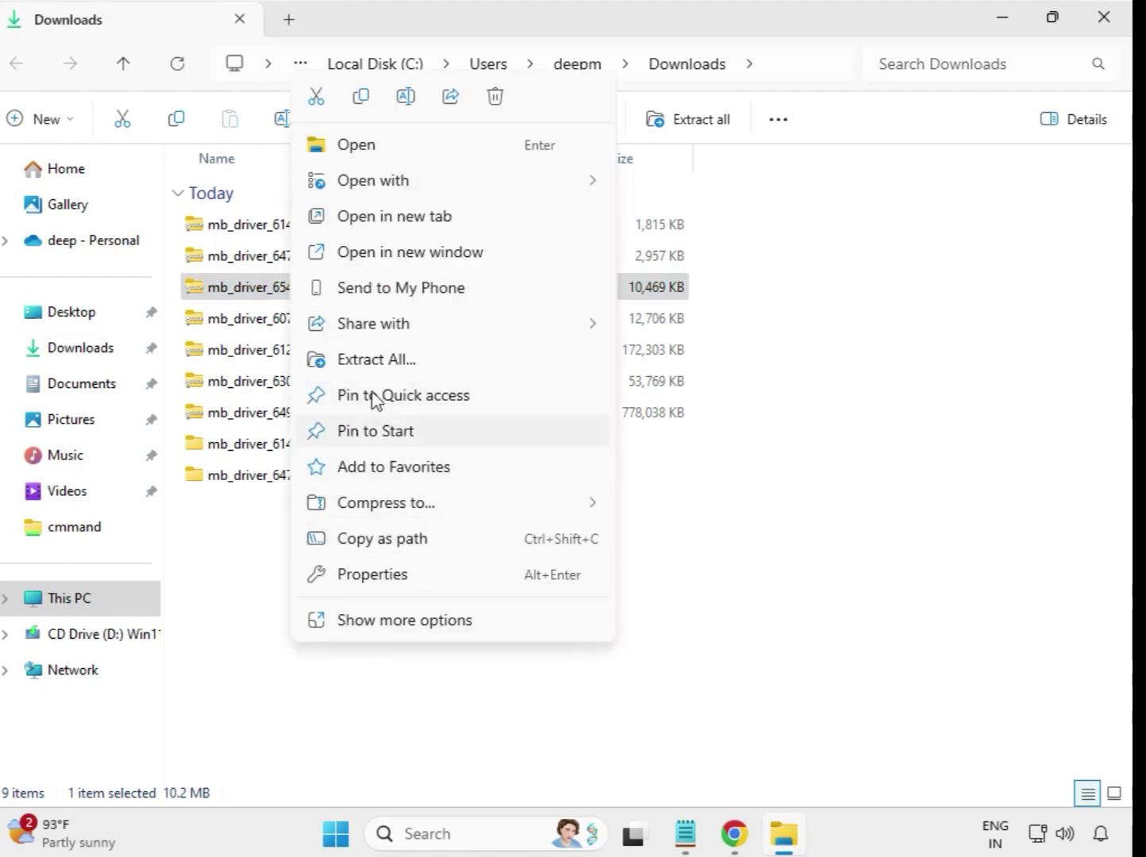
pyautogui.click(396, 363)
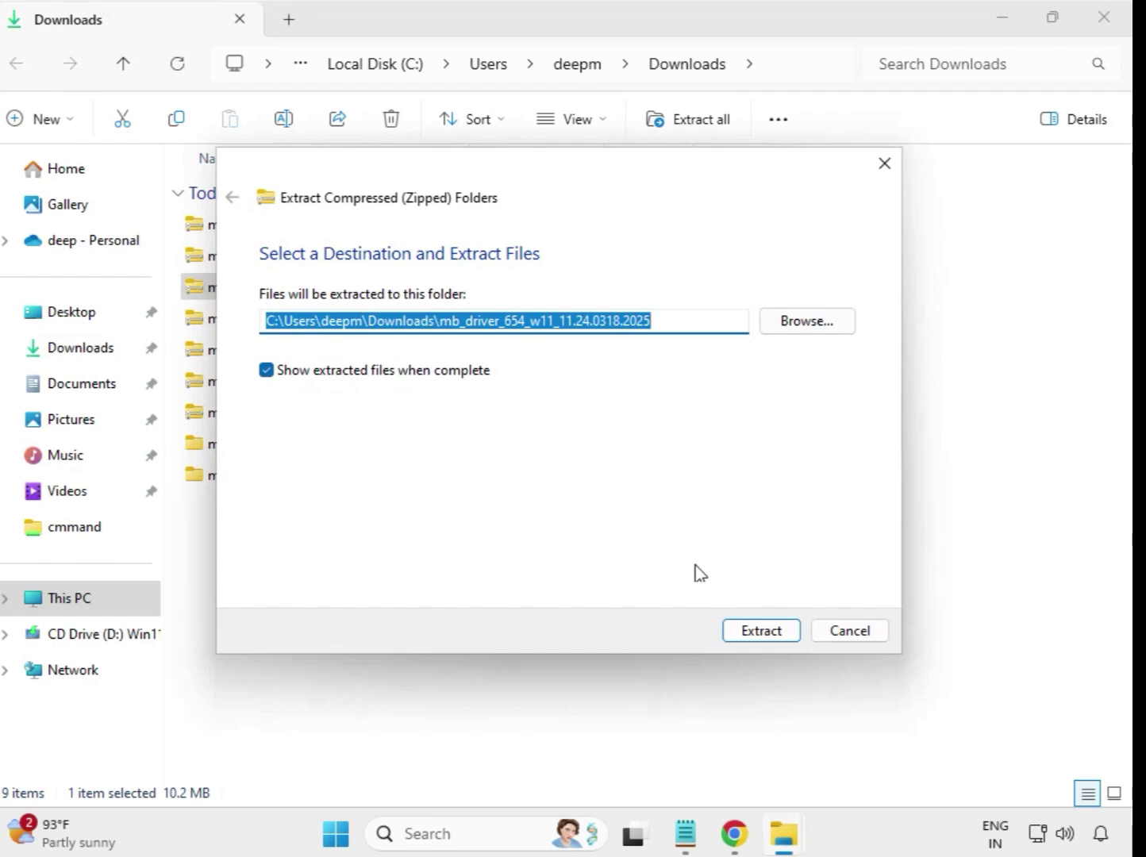
pyautogui.click(747, 633)
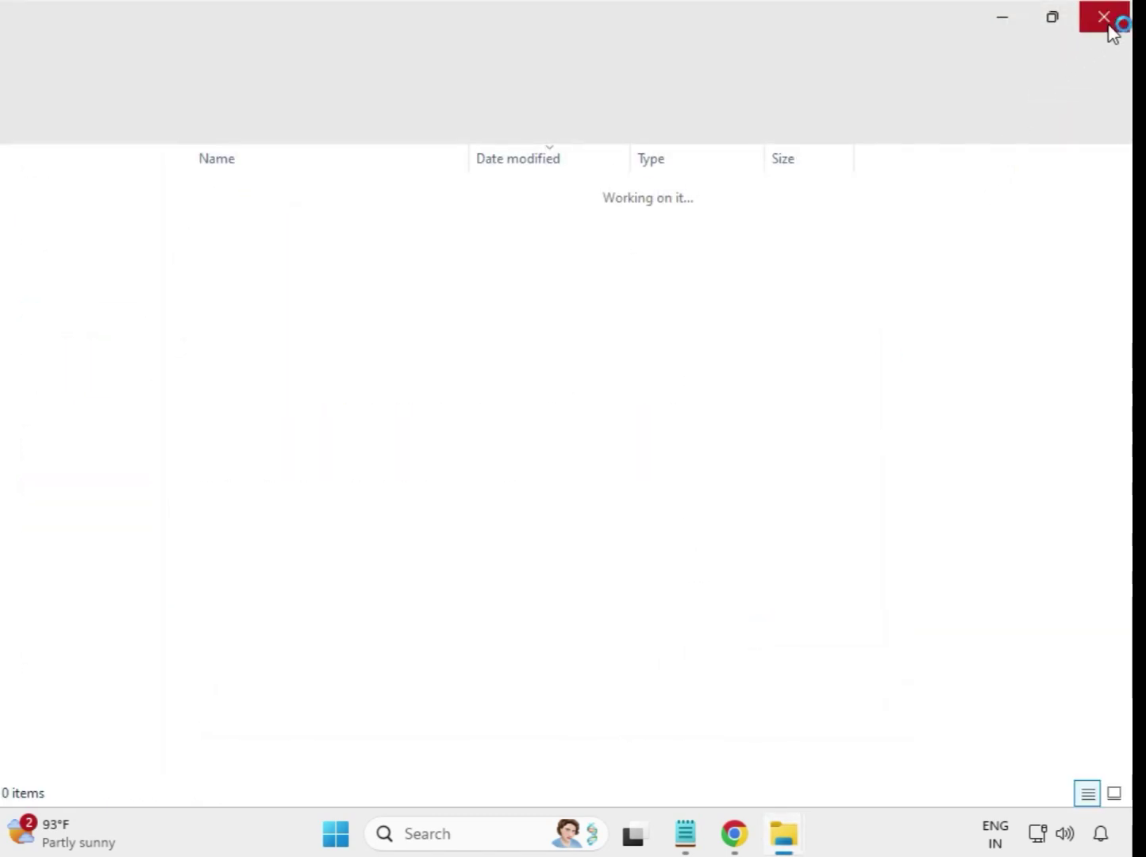
pyautogui.click(1109, 25)
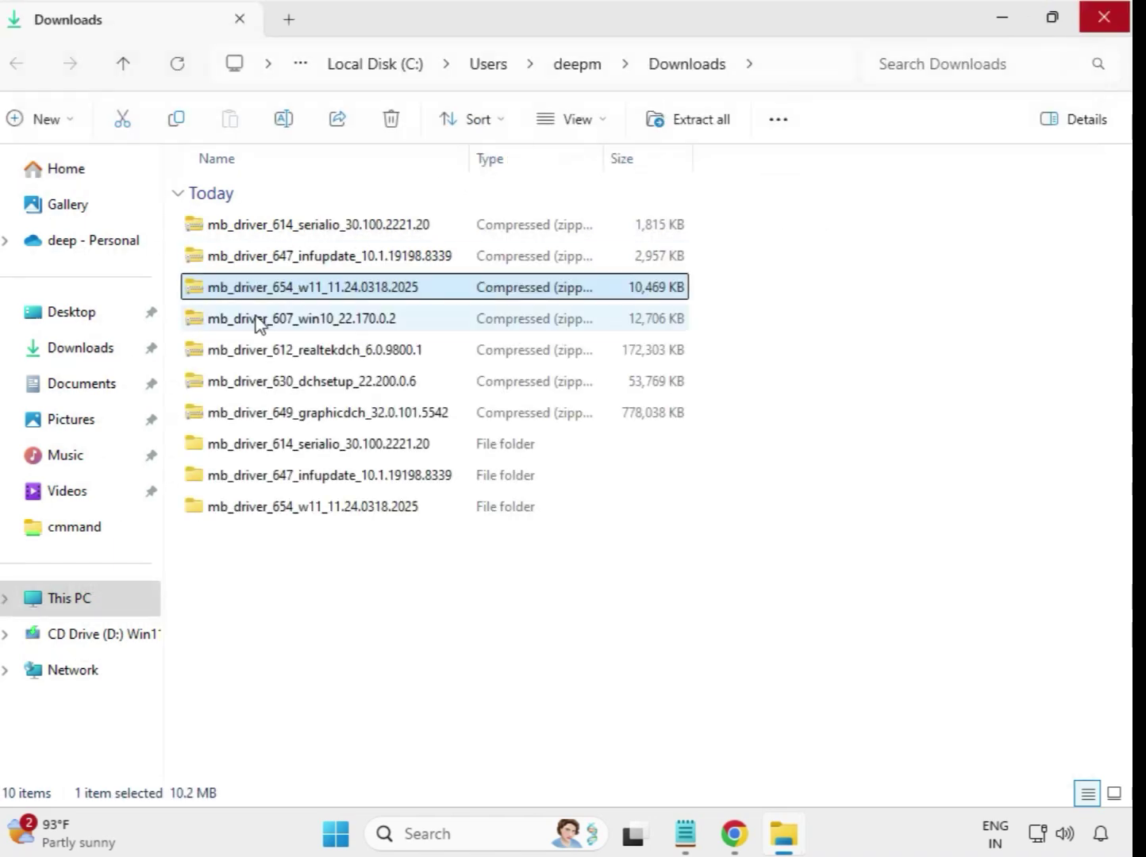
# - Extract the mb_driver_607_win10_22.170.0.2 archive into its own folder in Downloads and close the extracted folder's window
pyautogui.click(256, 320)
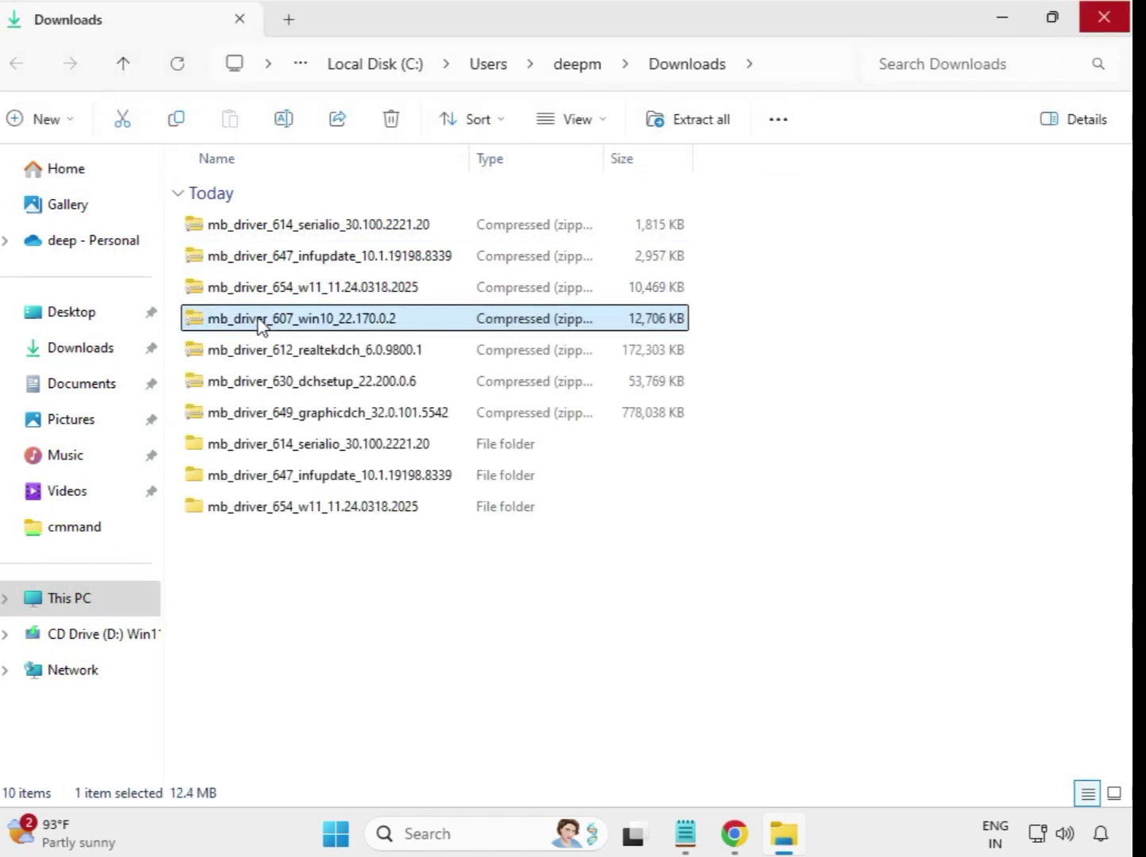
pyautogui.rightClick(257, 321)
pyautogui.click(350, 359)
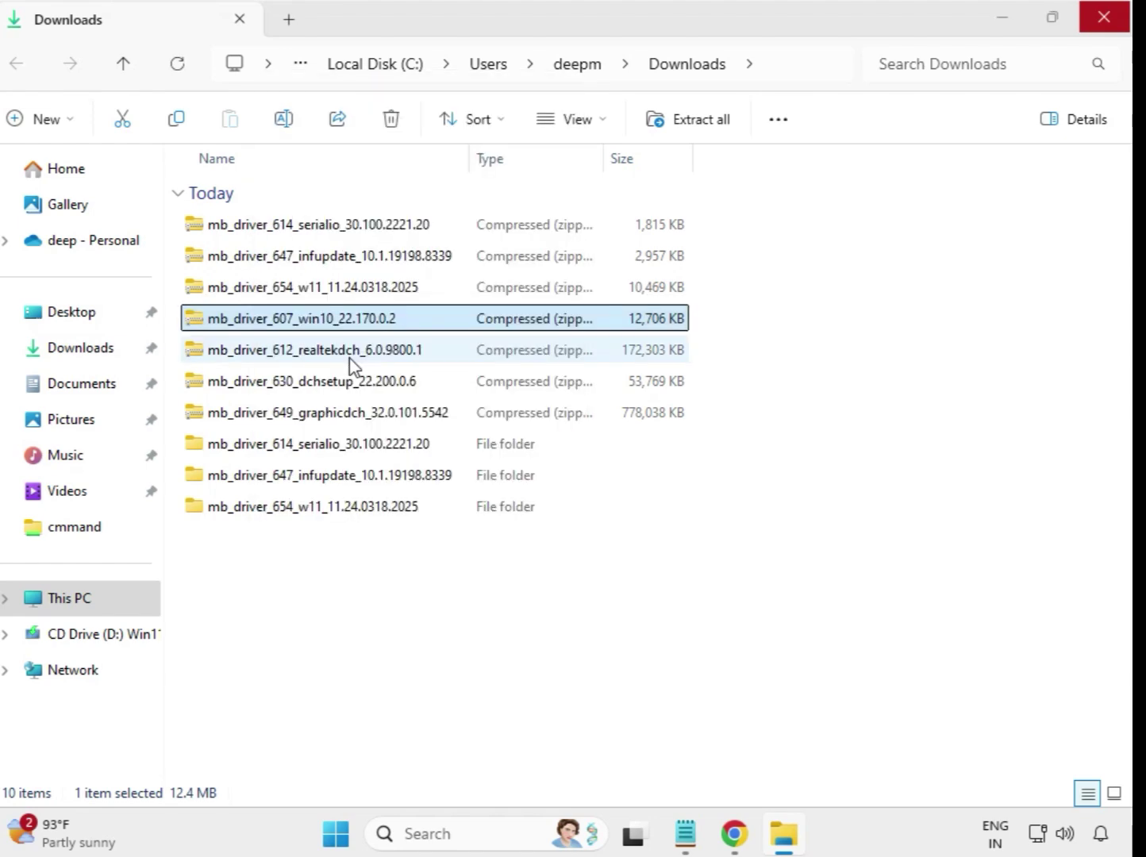
pyautogui.click(767, 632)
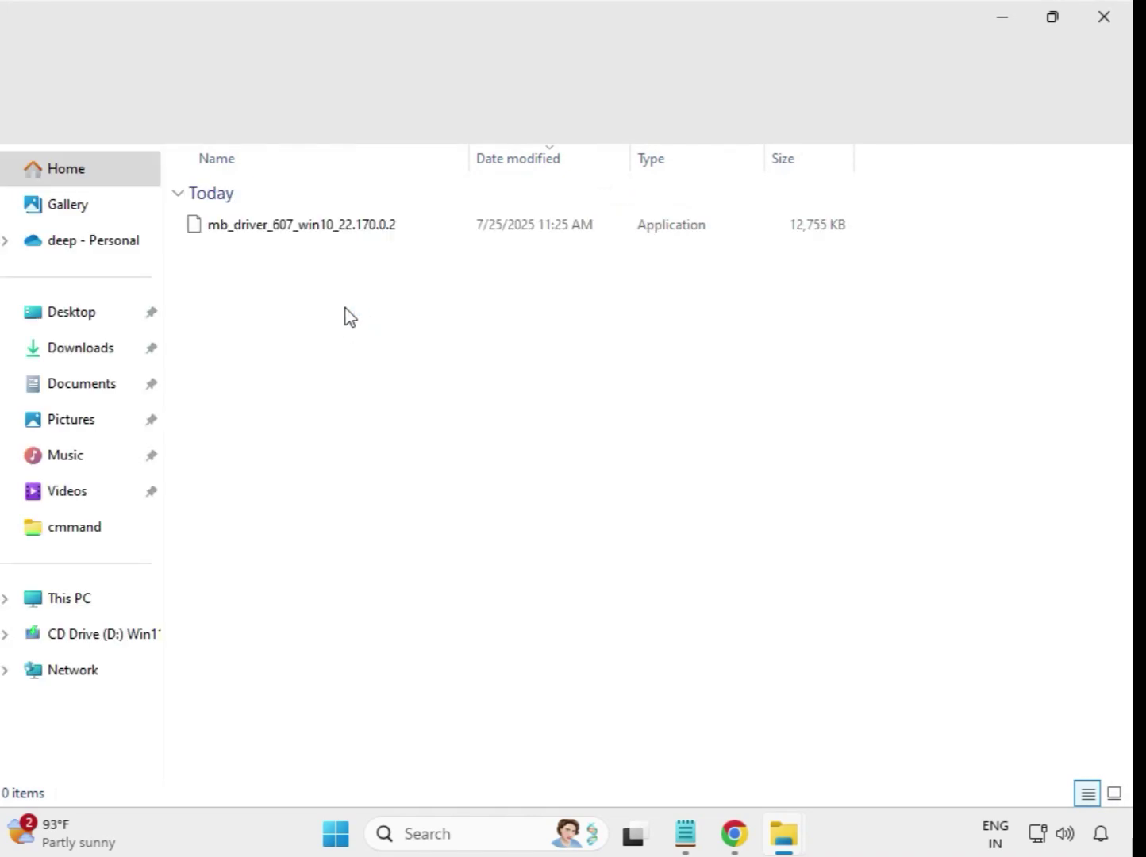
pyautogui.click(1103, 16)
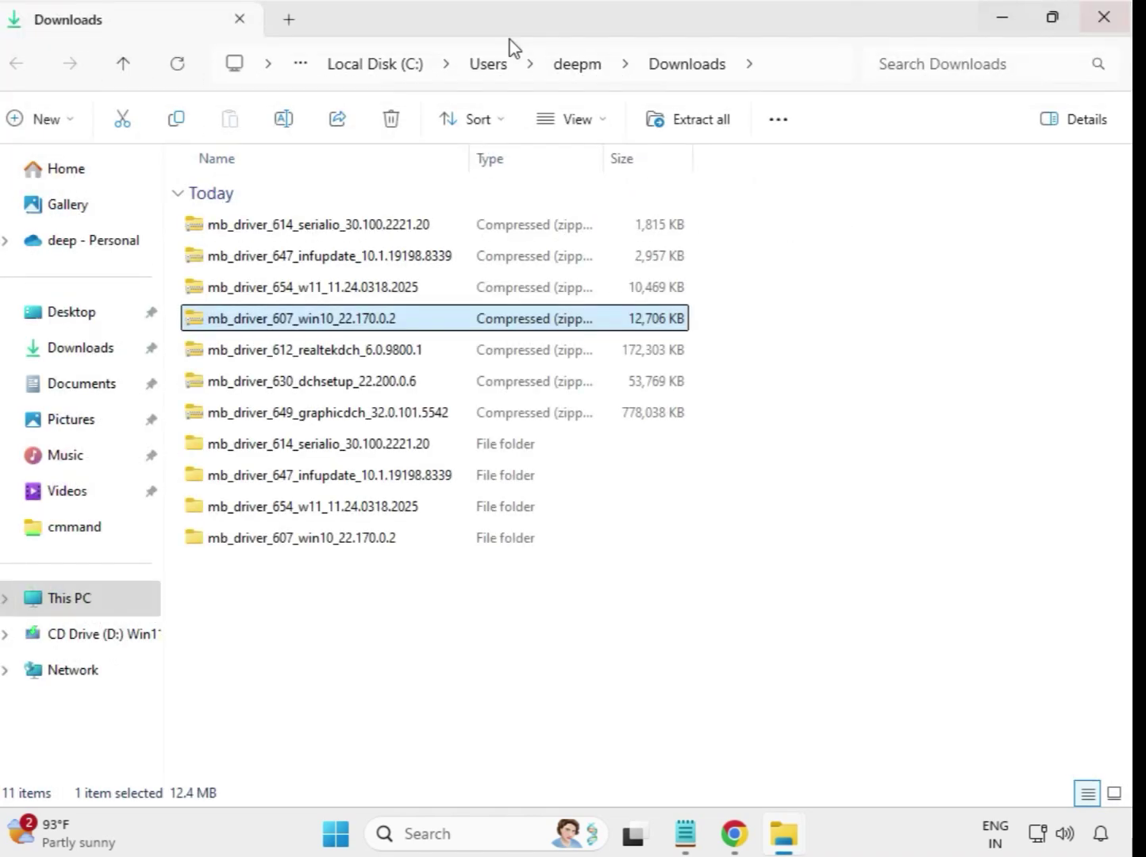
# - Extract the mb_driver_612_realtekdch_6.0.9800.1 archive into its own folder in Downloads and close the extracted folder's window
pyautogui.click(325, 361)
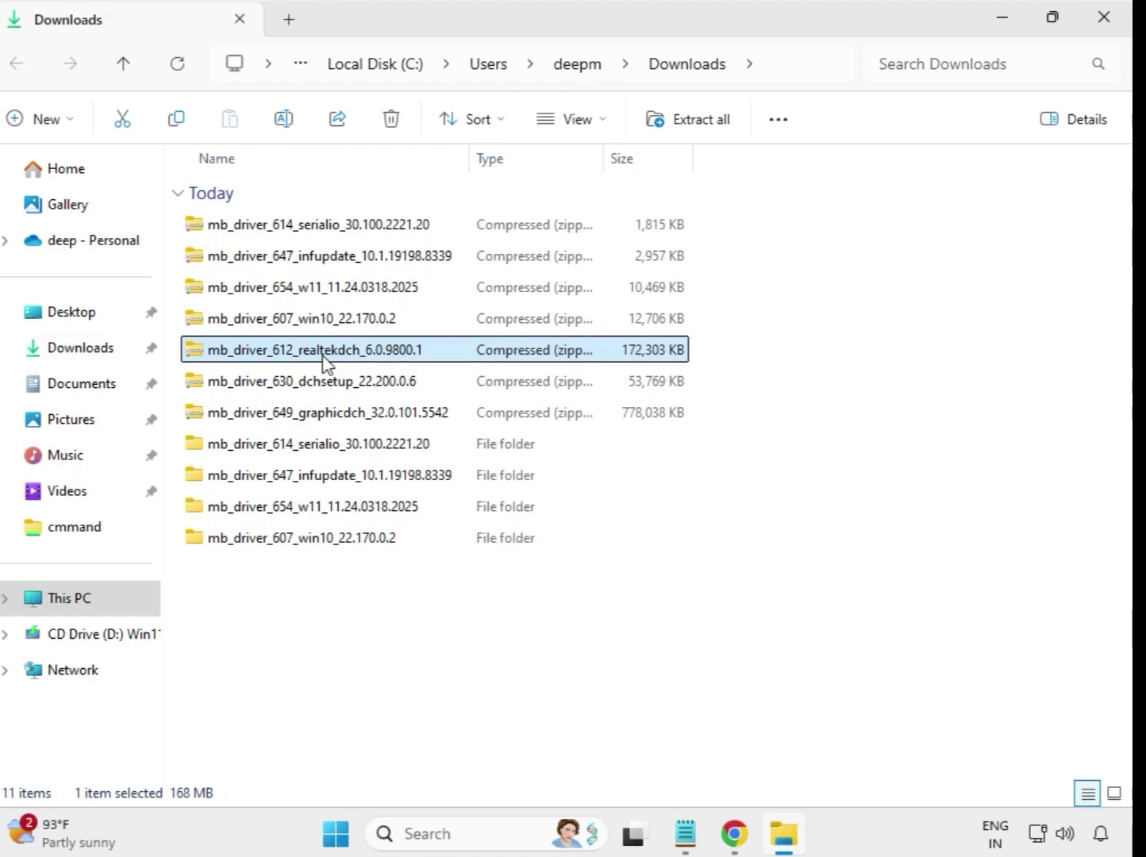
pyautogui.rightClick(324, 362)
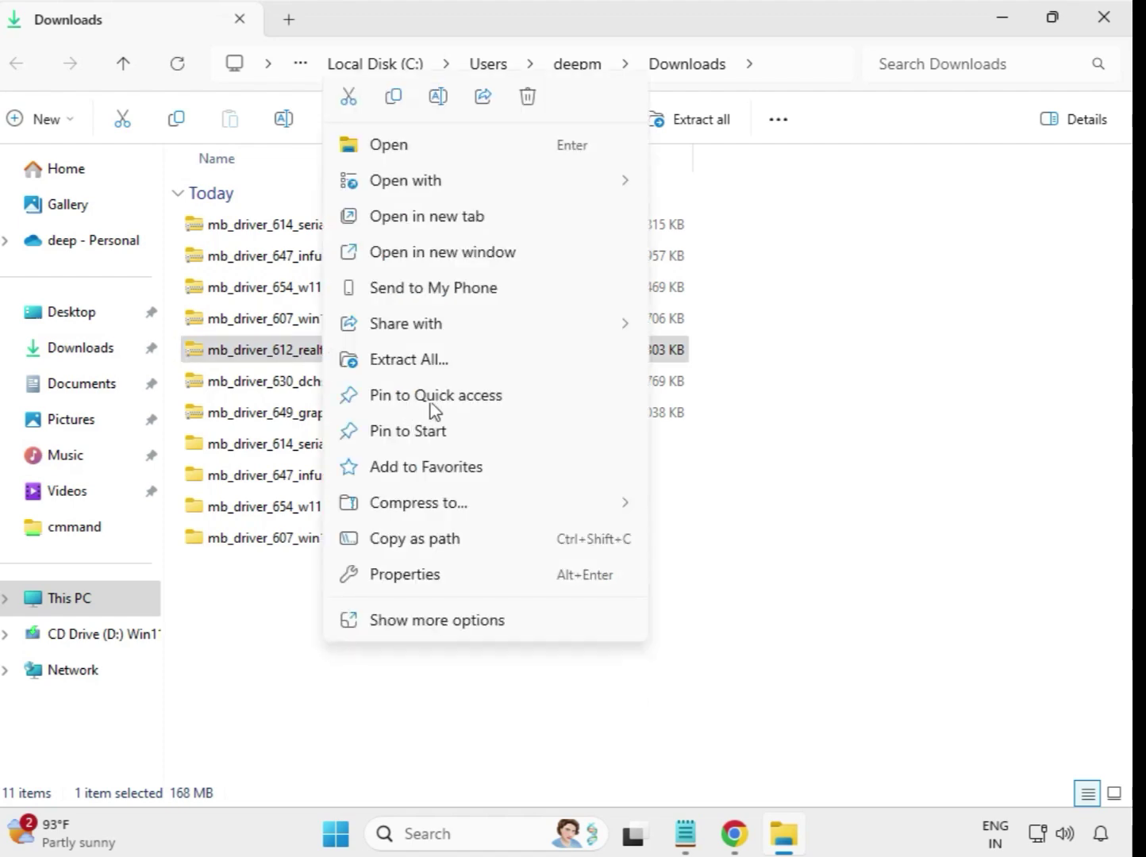
pyautogui.click(443, 362)
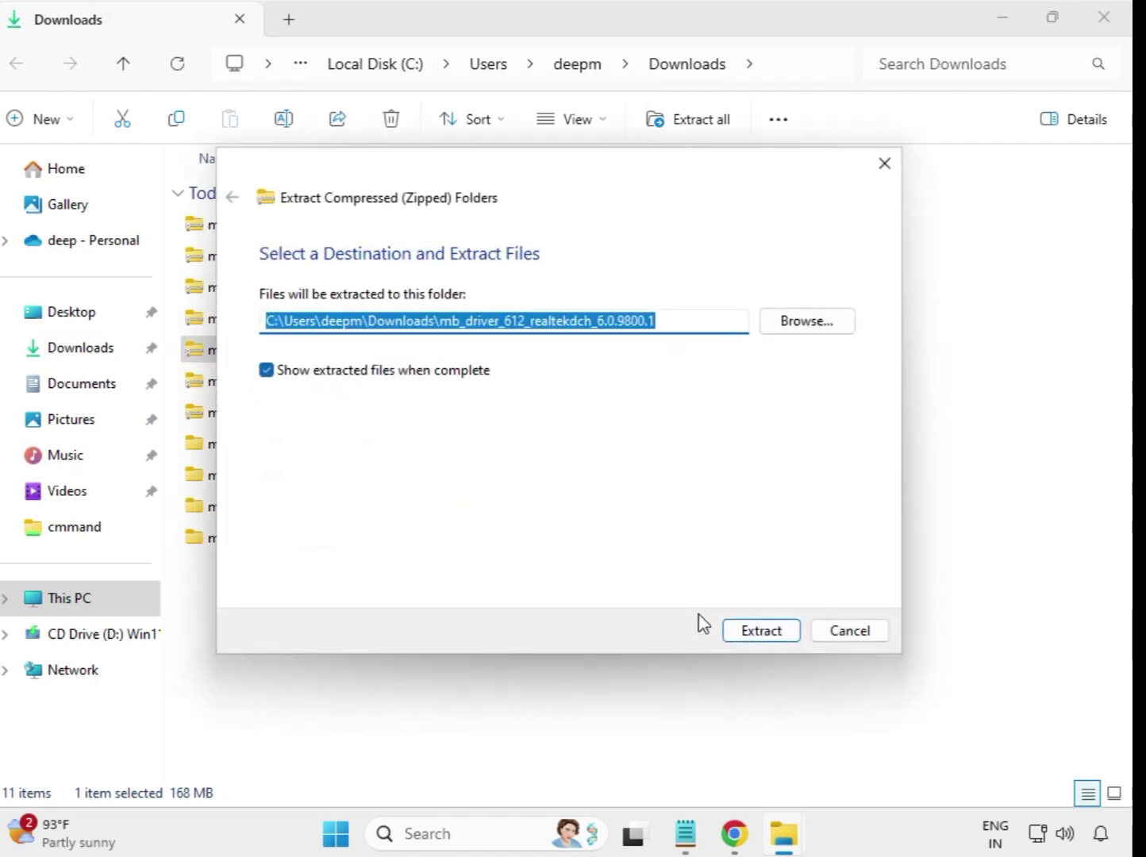
pyautogui.click(750, 636)
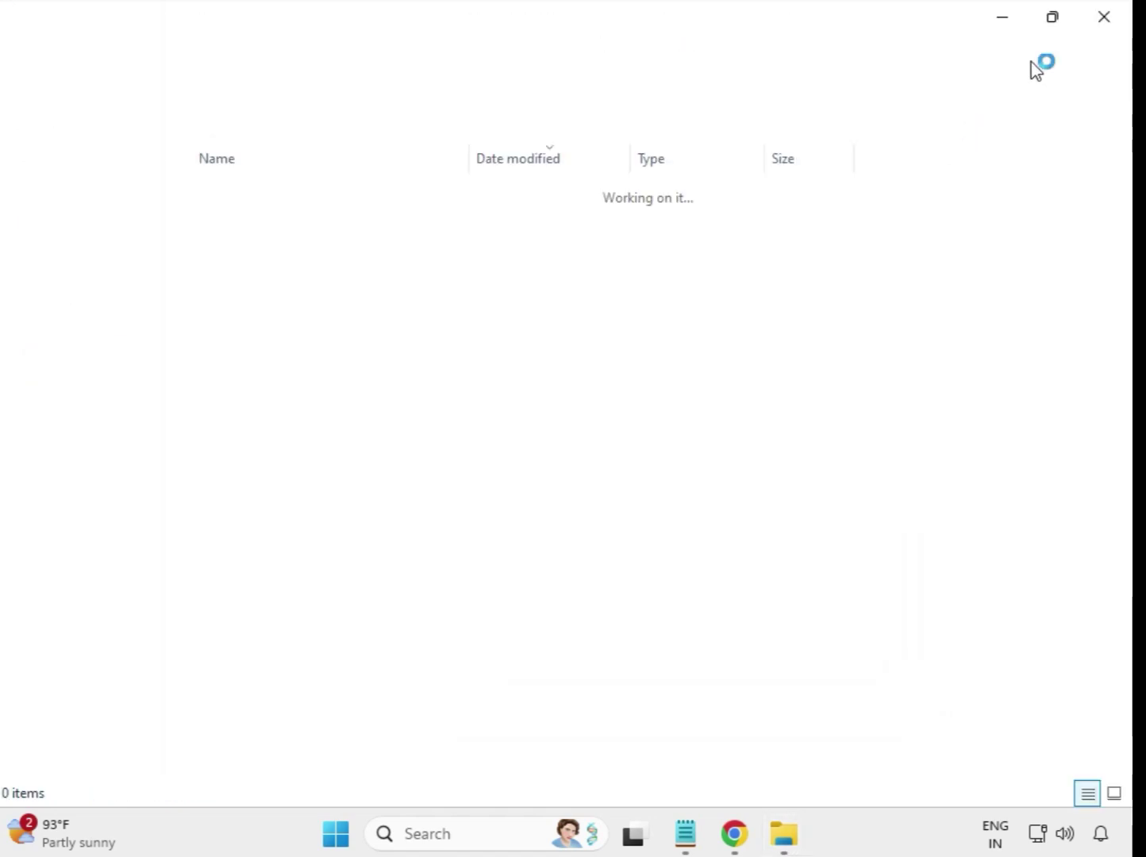
pyautogui.click(1105, 18)
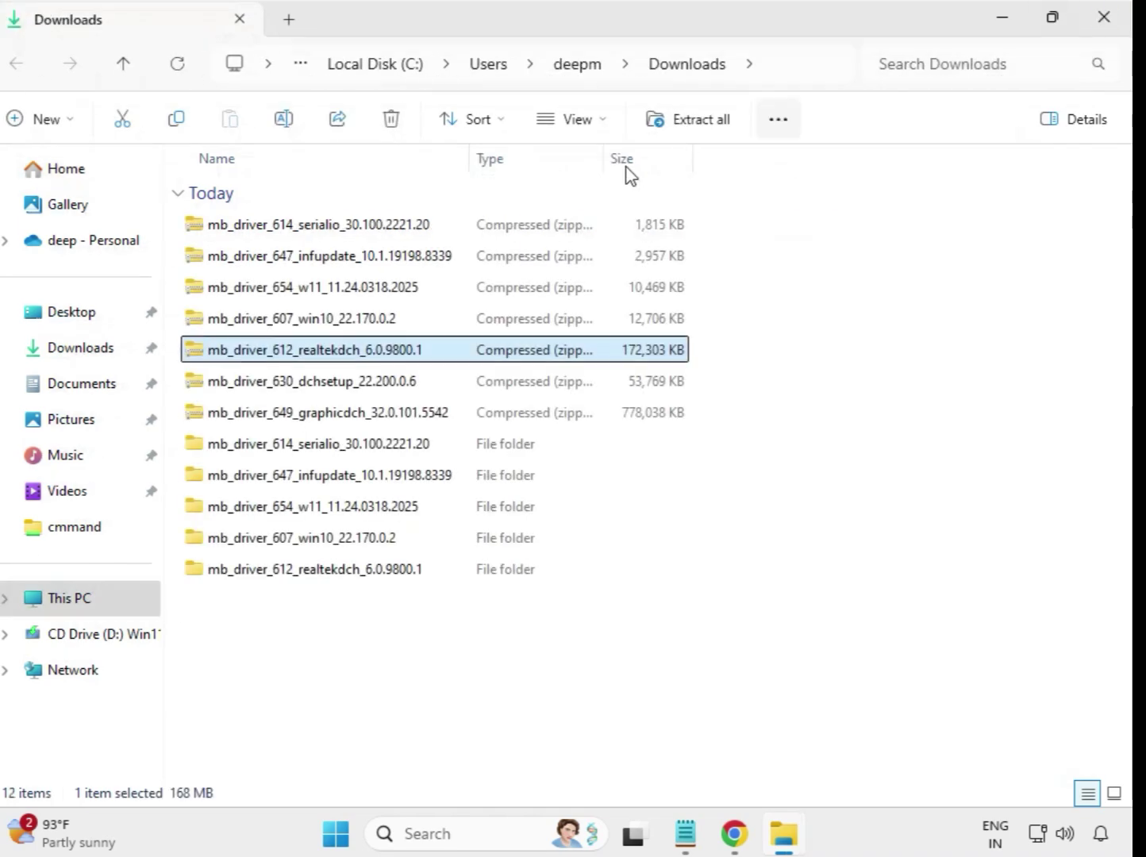
# - Extract the mb_driver_630_dchsetup_22.200.0.6 archive into its own folder in Downloads and close the extracted folder's window
pyautogui.click(316, 387)
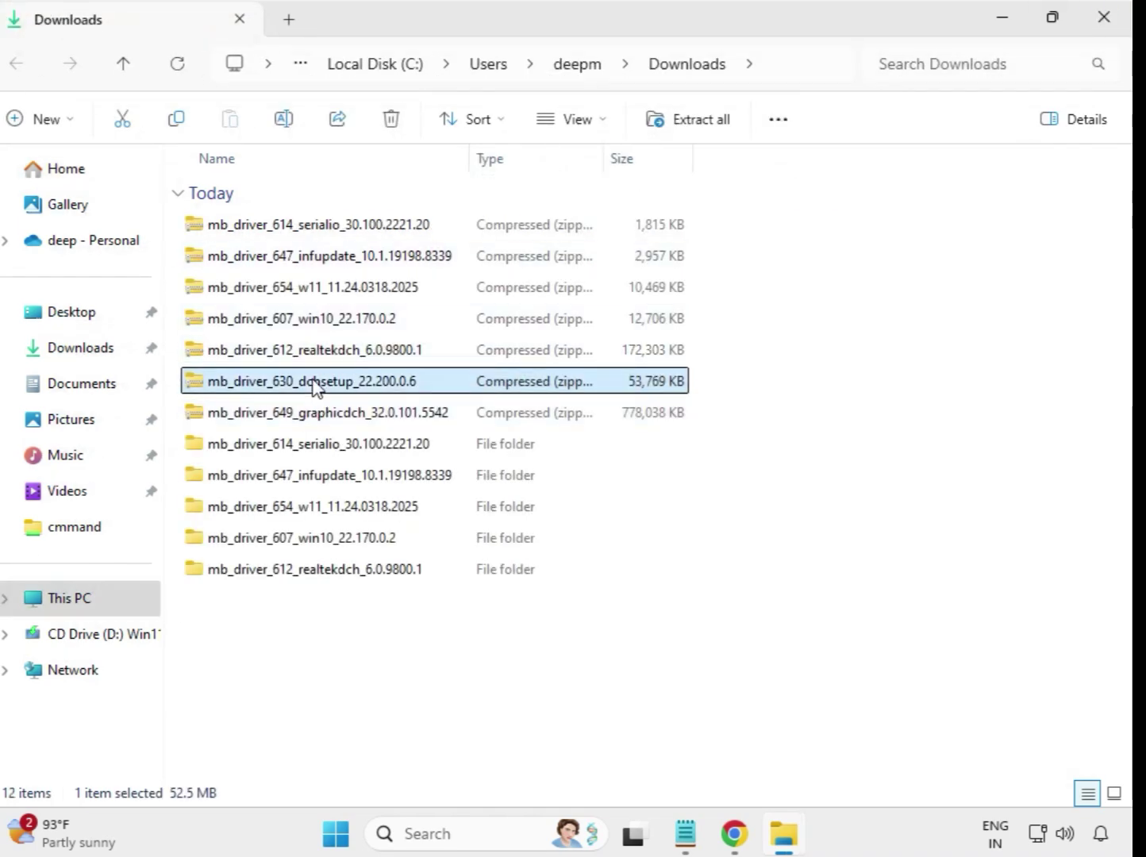
pyautogui.rightClick(316, 387)
pyautogui.click(396, 374)
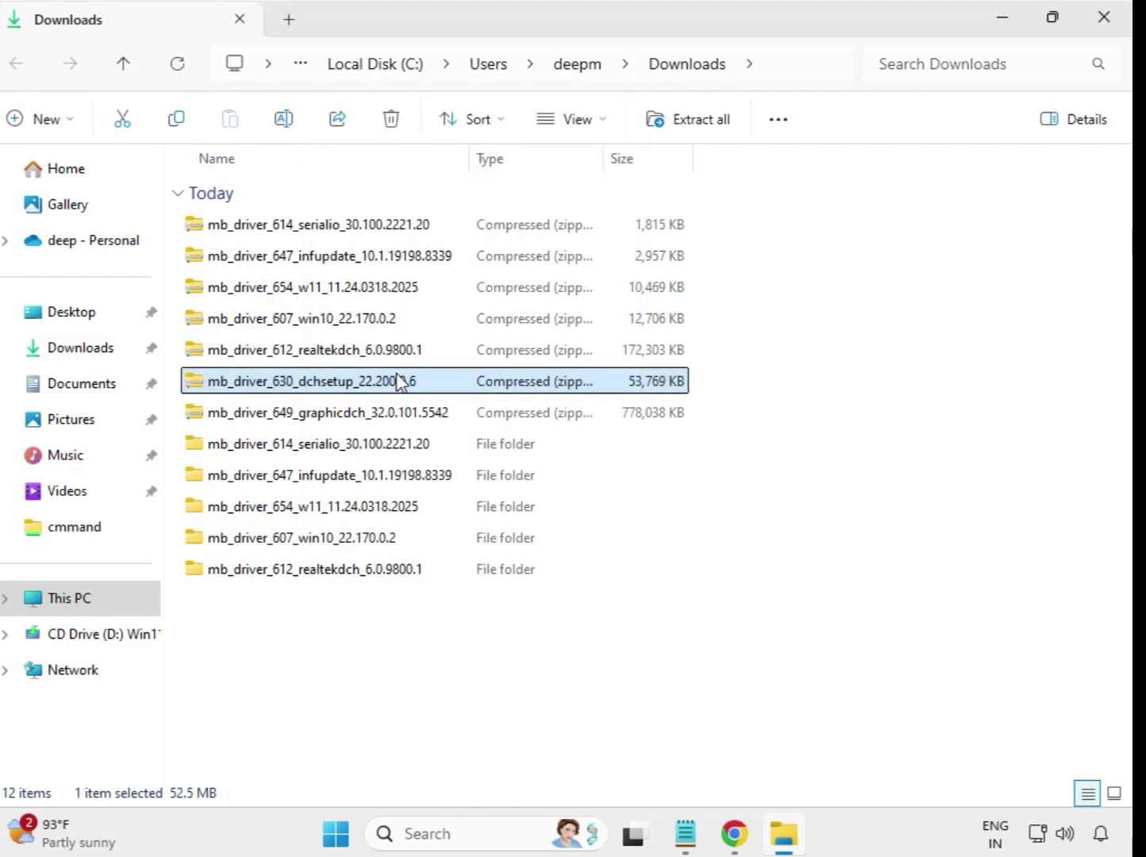
pyautogui.click(757, 633)
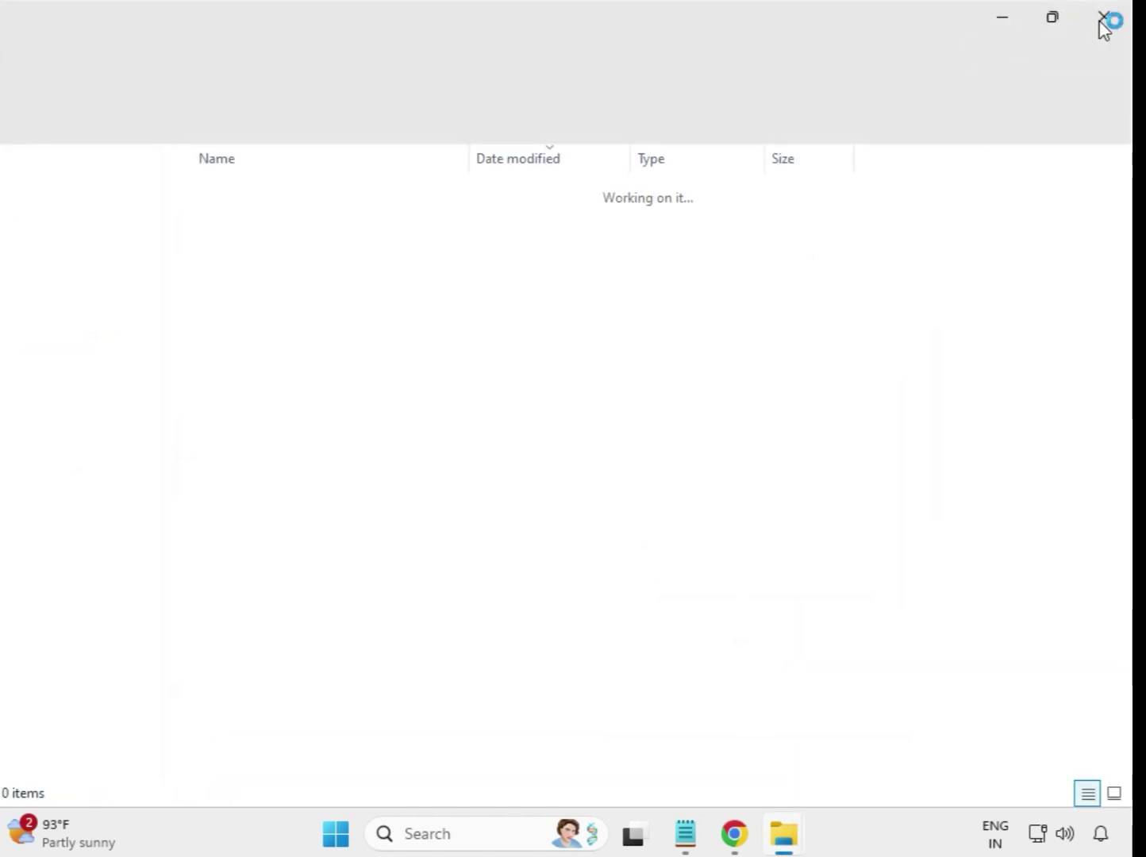
pyautogui.click(1102, 23)
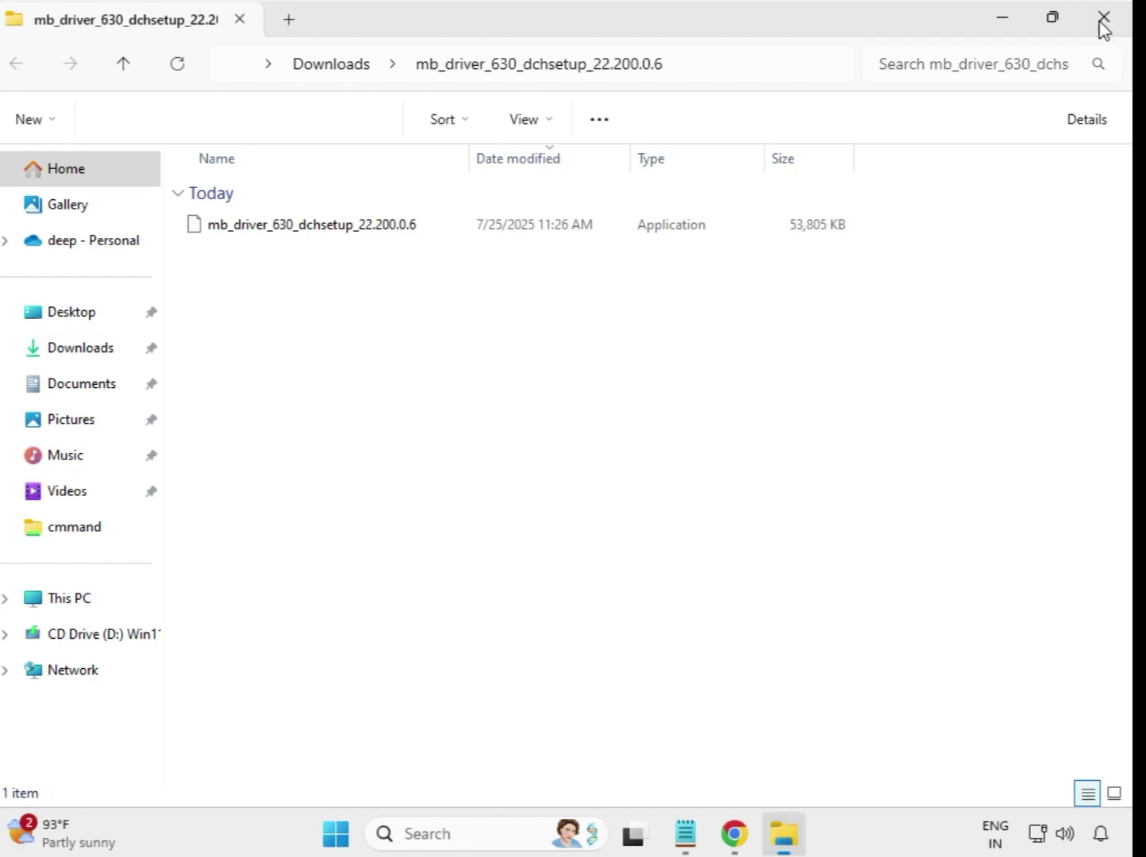
# - Extract the mb_driver_649_graphicdch_32.0.101.5542 archive into its own folder in Downloads and close the extracted folder's window
pyautogui.click(348, 422)
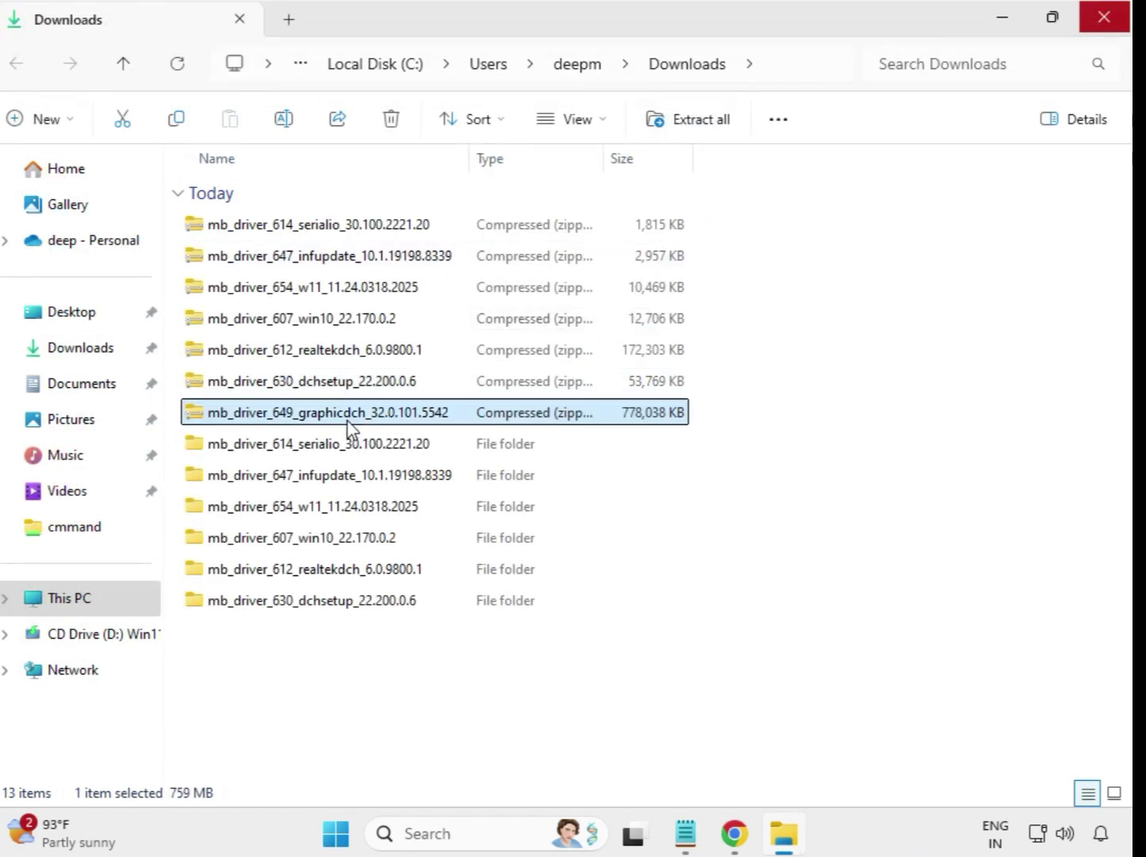
pyautogui.rightClick(349, 424)
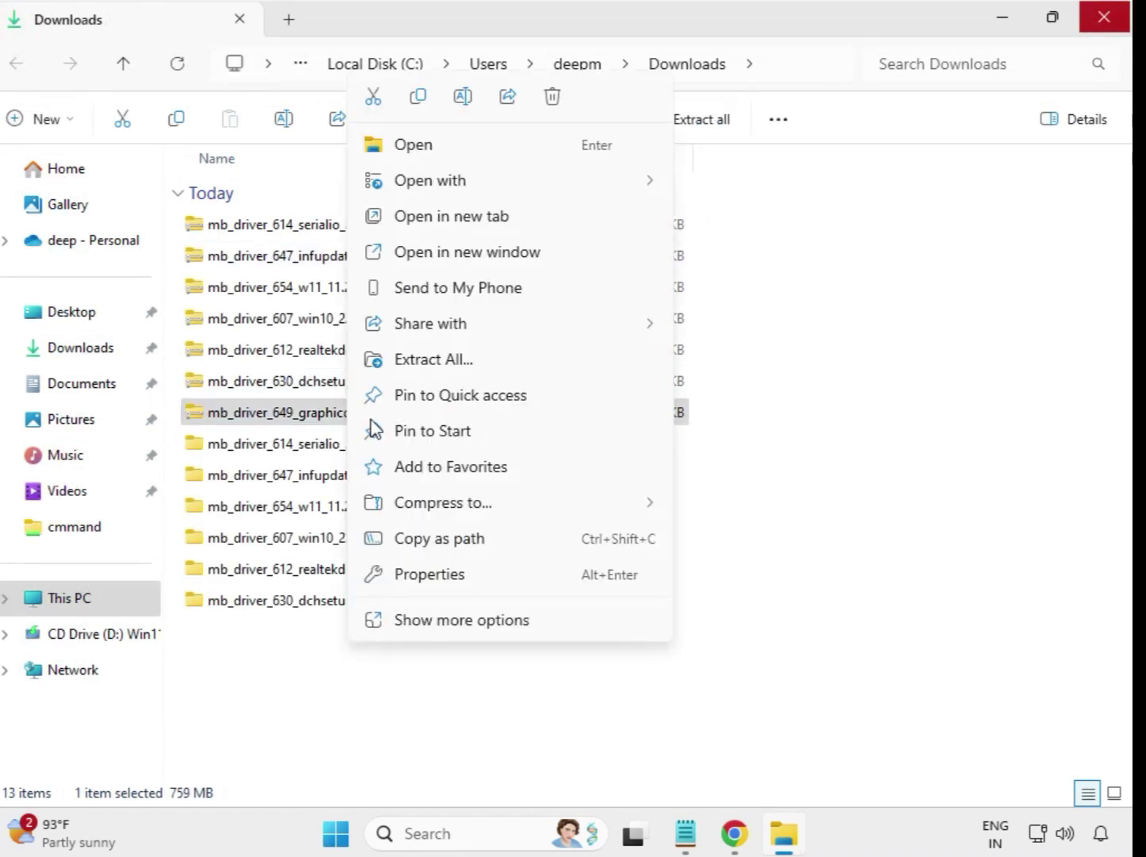
pyautogui.click(452, 363)
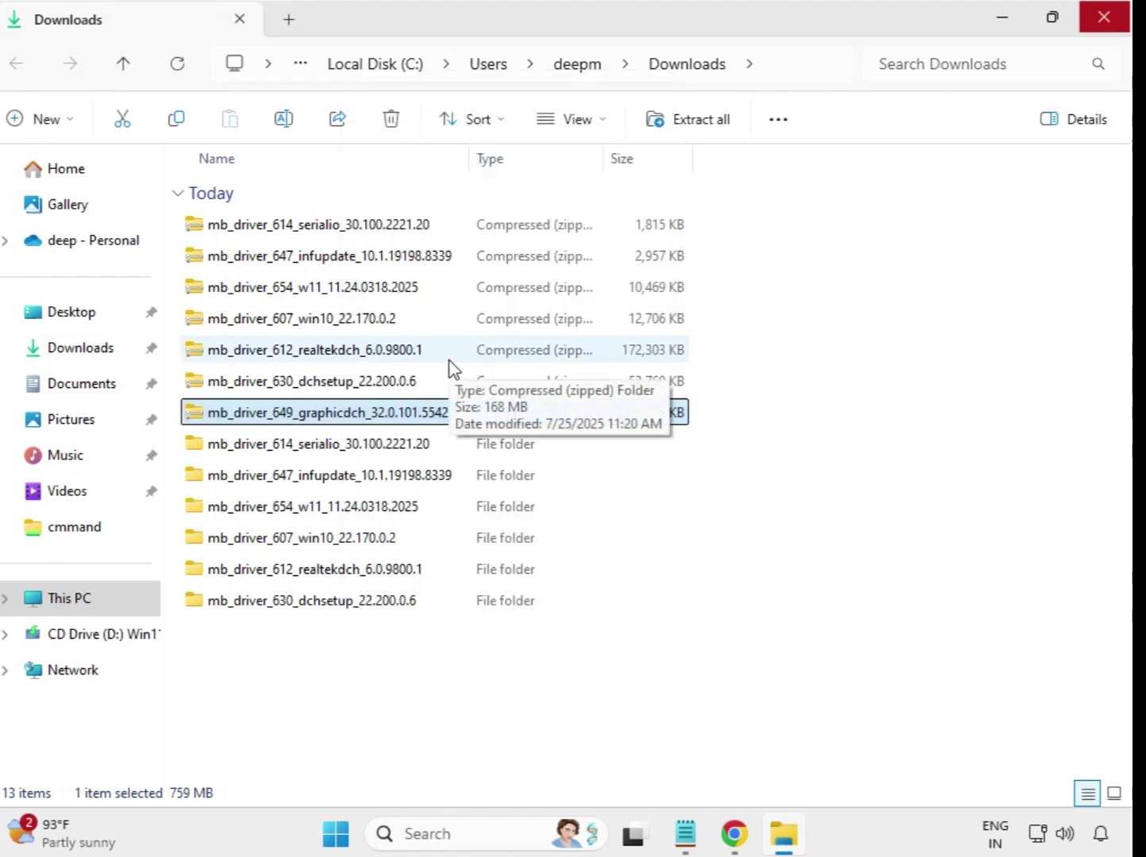
pyautogui.click(760, 632)
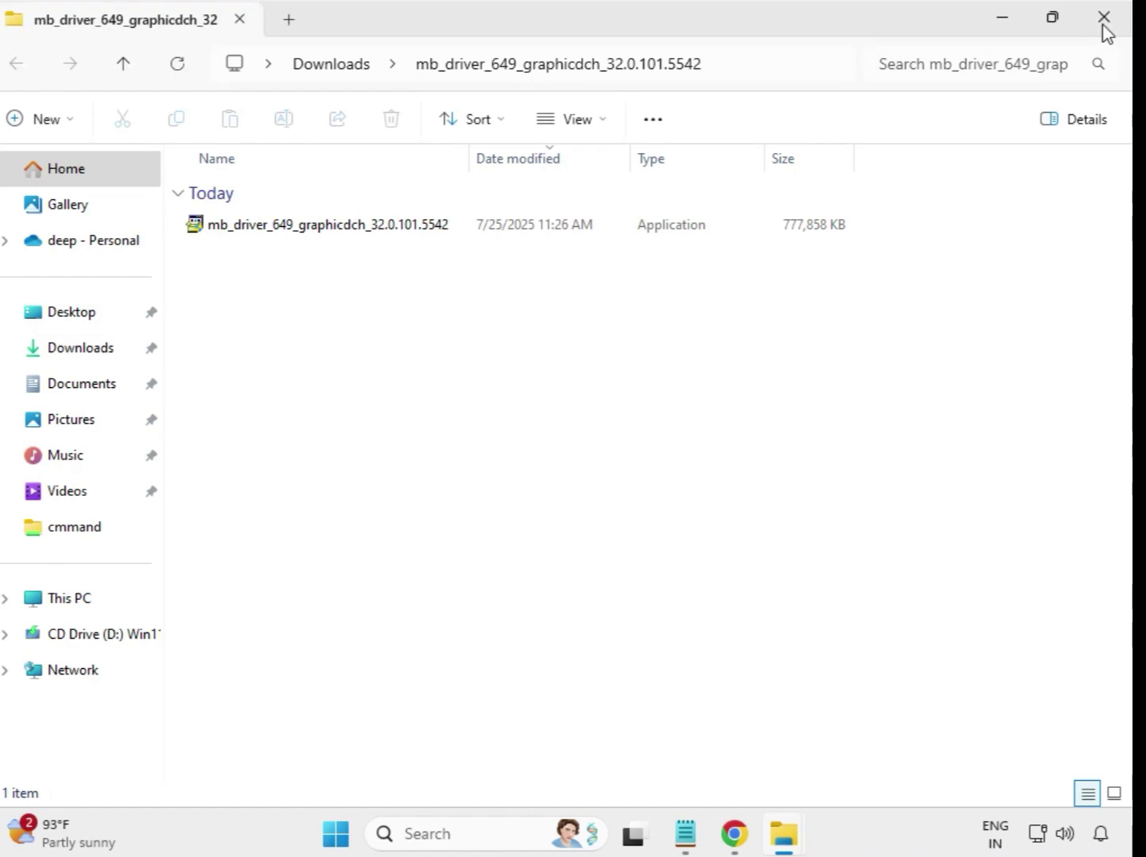
pyautogui.click(1102, 18)
# - Refresh the Downloads folder and look over the extracted driver folders
pyautogui.click(752, 669)
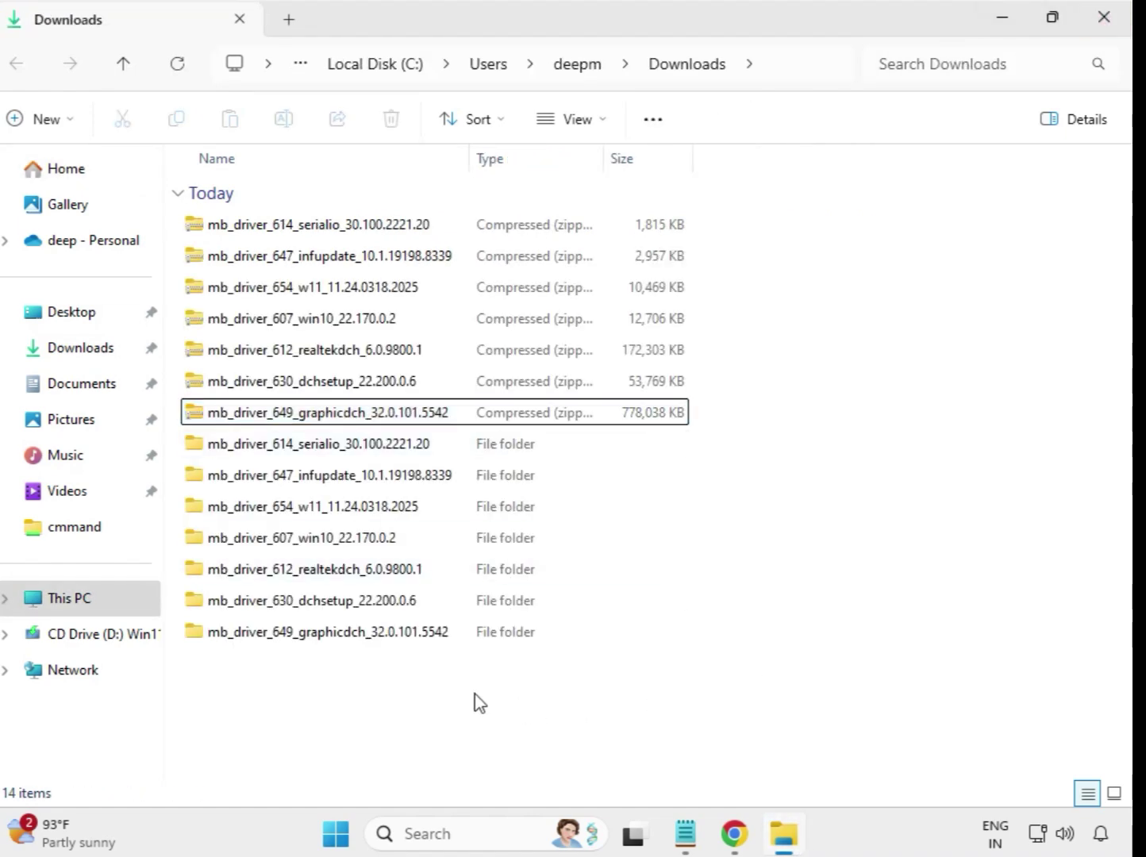
pyautogui.rightClick(423, 685)
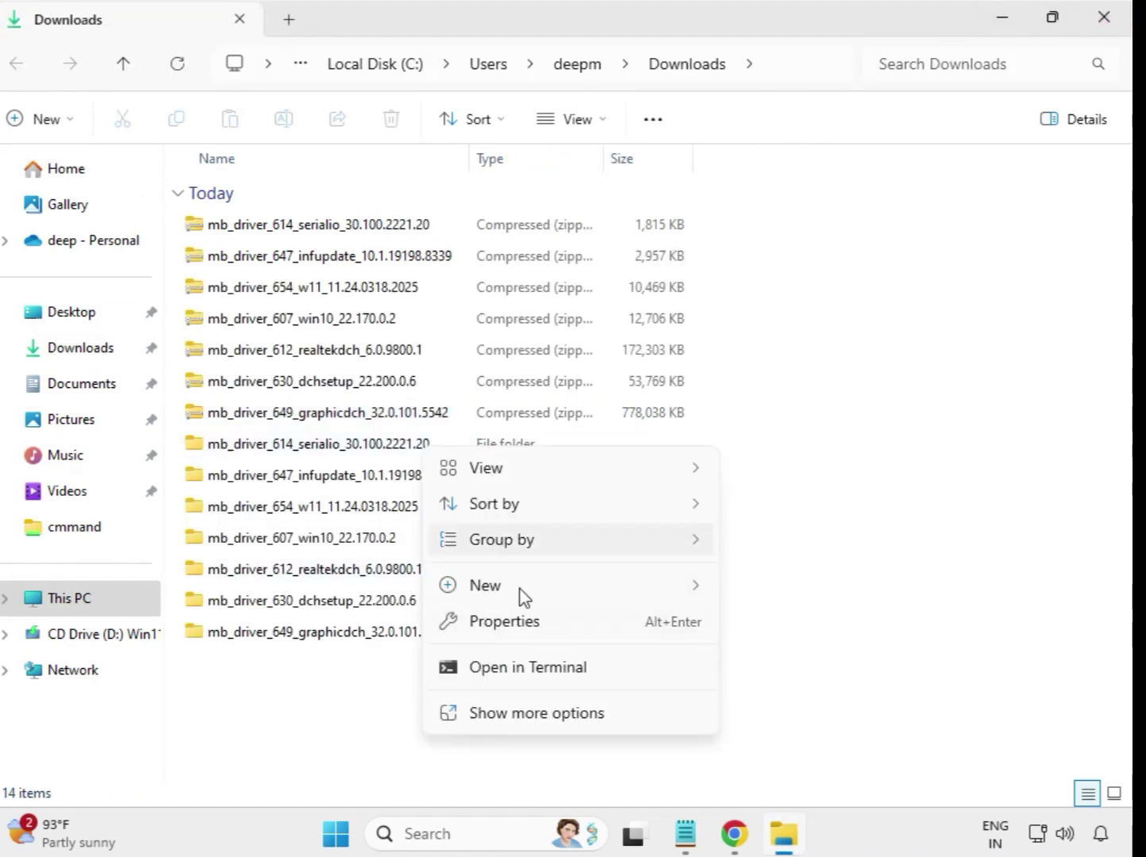
pyautogui.click(547, 706)
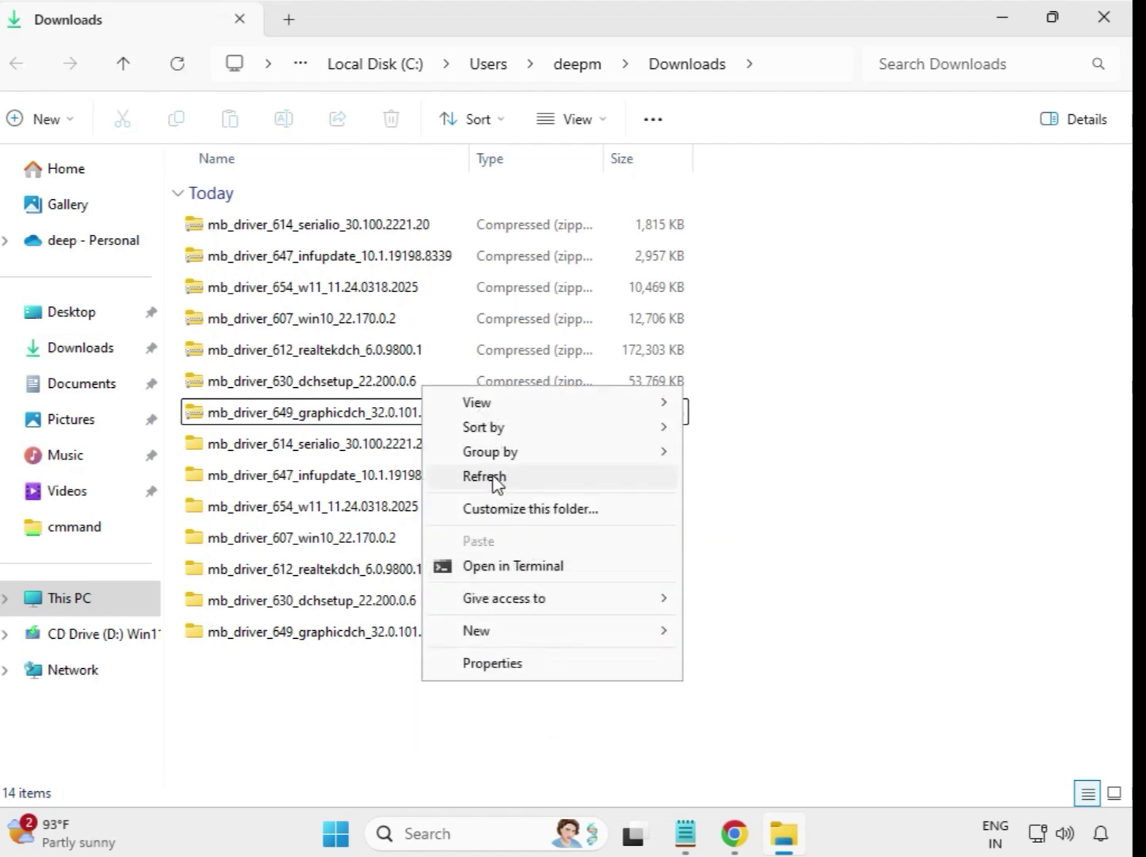
pyautogui.click(493, 476)
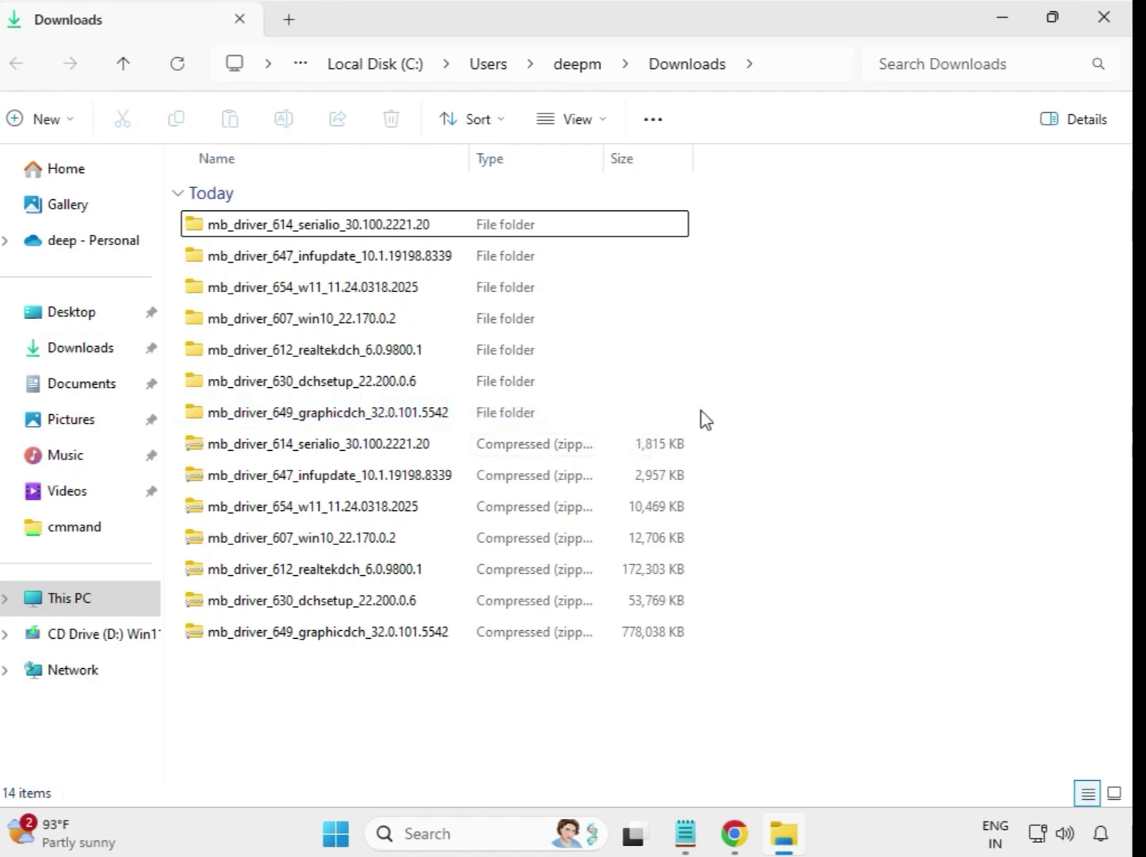
pyautogui.moveTo(701, 411); pyautogui.dragTo(435, 216)
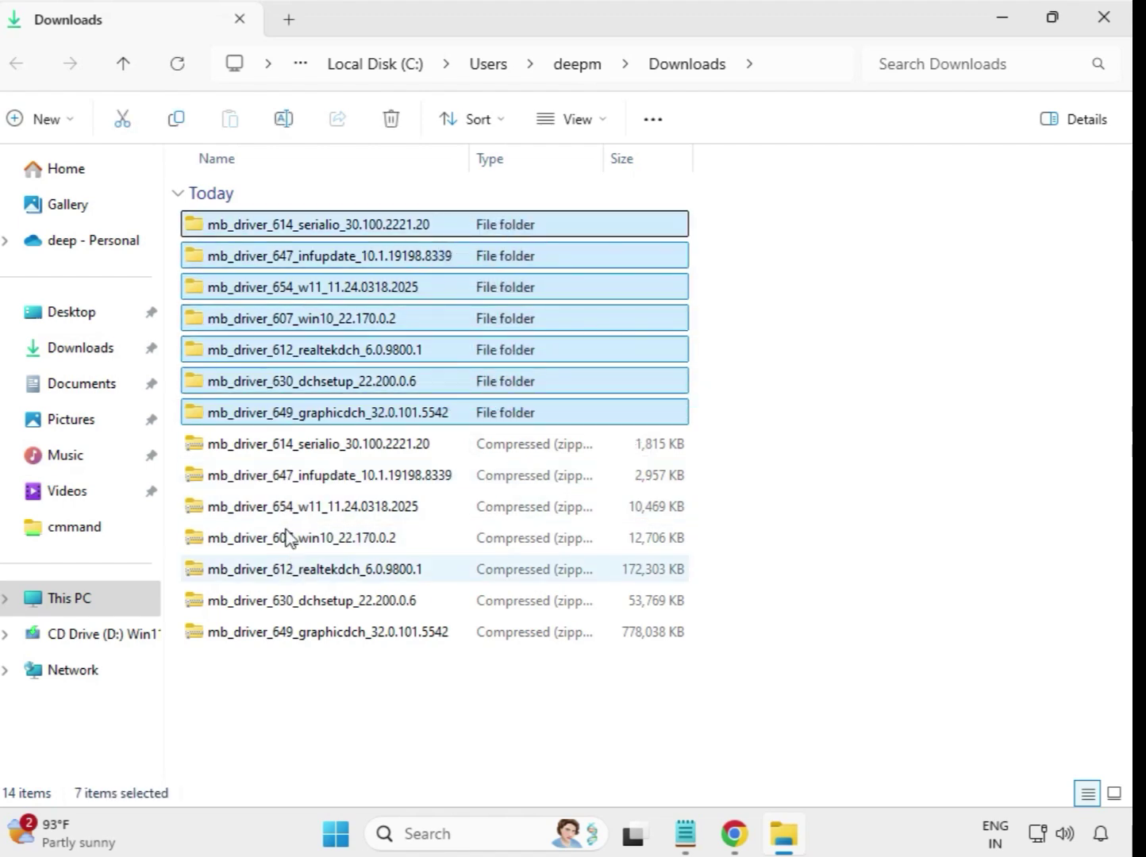
pyautogui.click(742, 276)
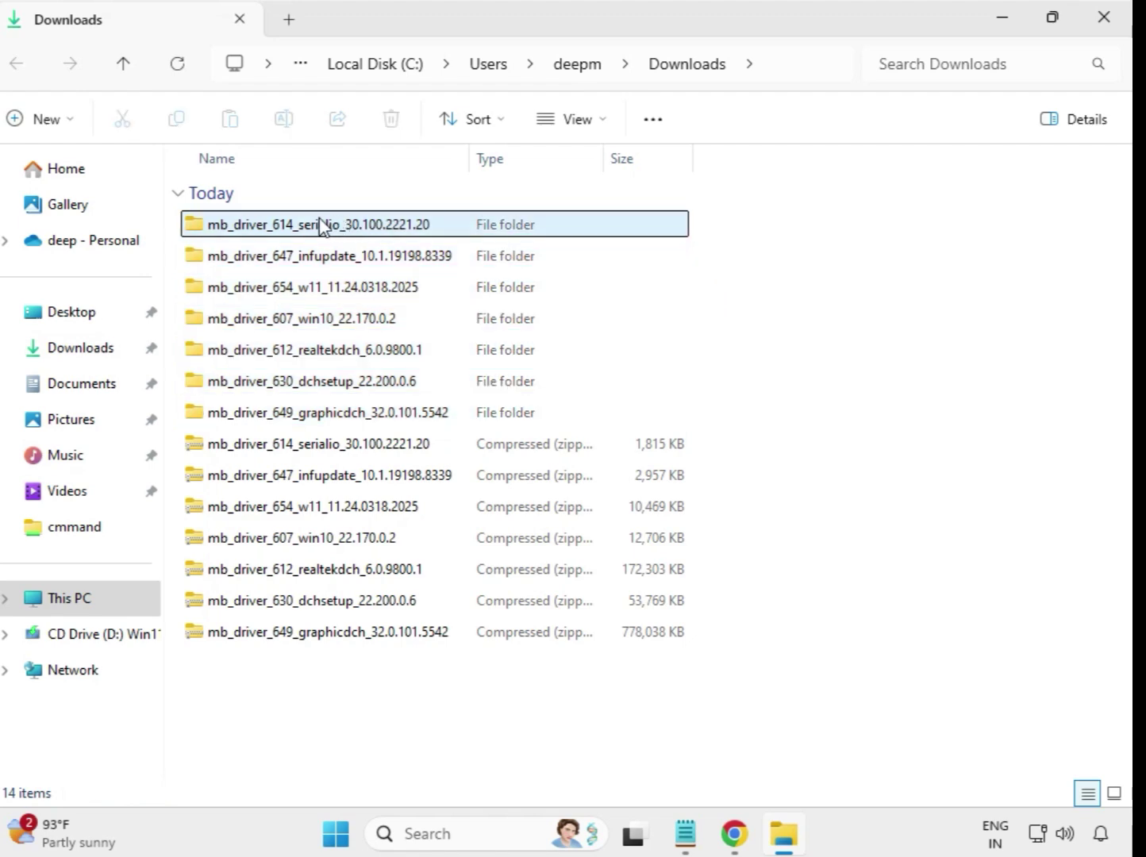
# - Run the installer in the mb_driver_614_serialio_30.100.2221.20 folder as administrator, allowing its changes, and return to Downloads
pyautogui.doubleClick(320, 225)
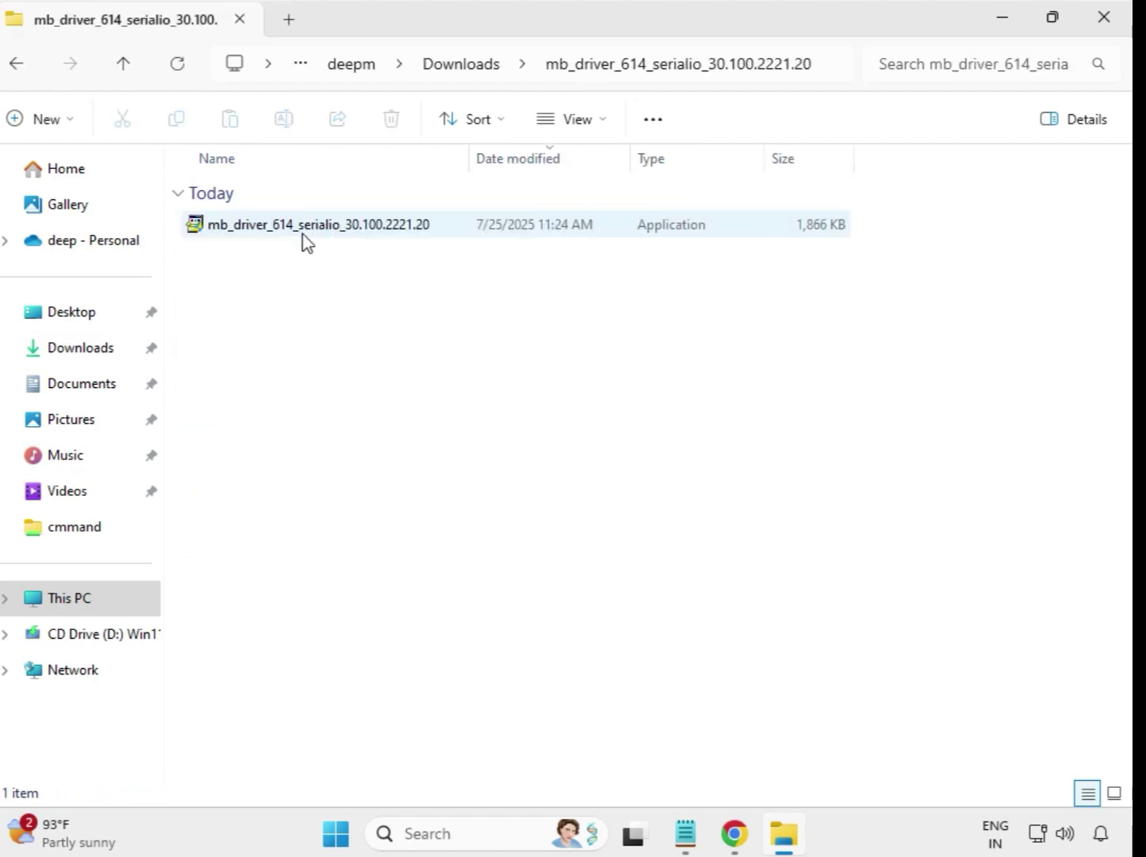
pyautogui.click(304, 230)
pyautogui.rightClick(303, 229)
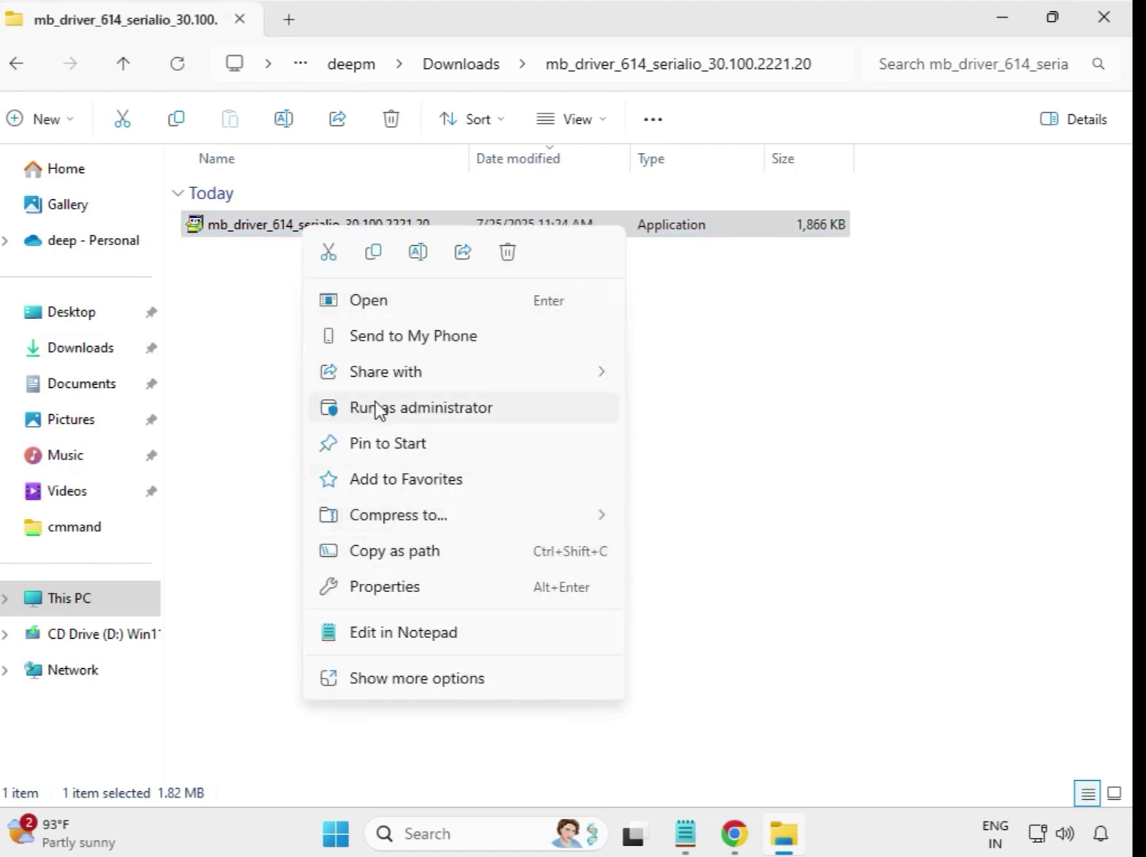
pyautogui.click(406, 413)
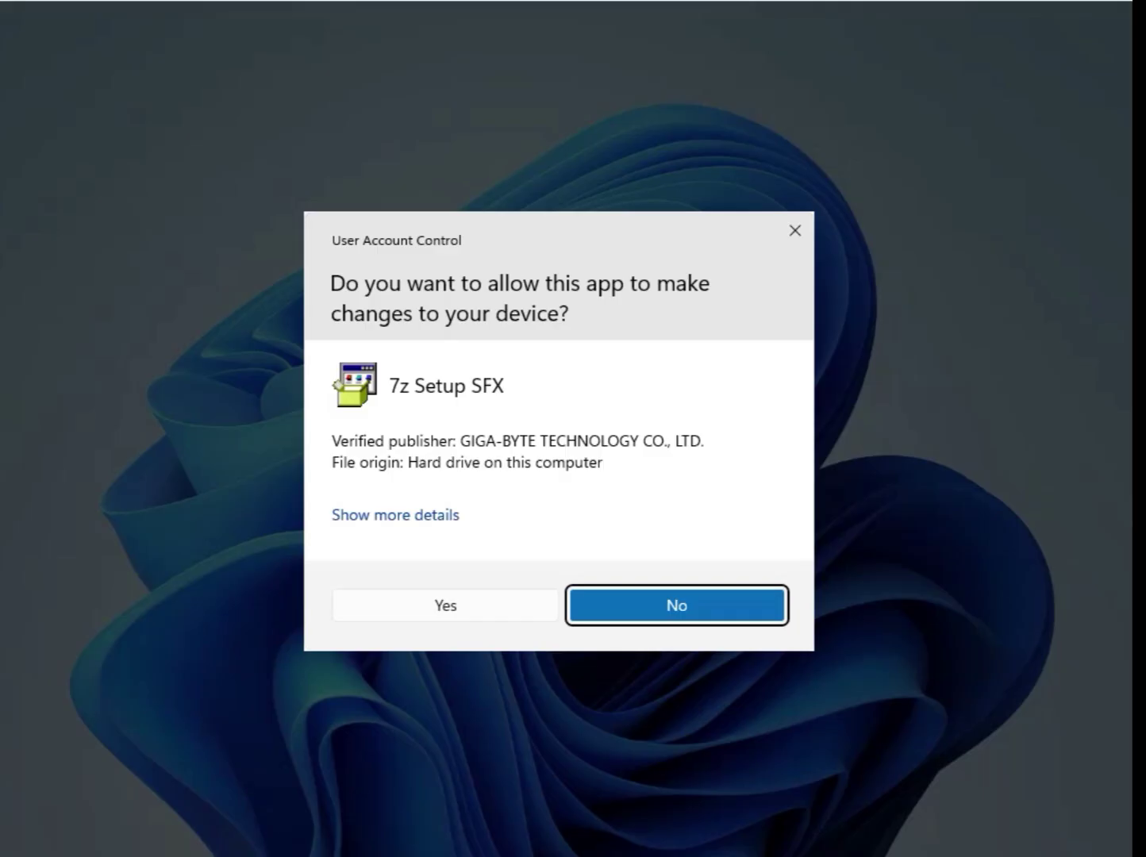
pyautogui.click(447, 606)
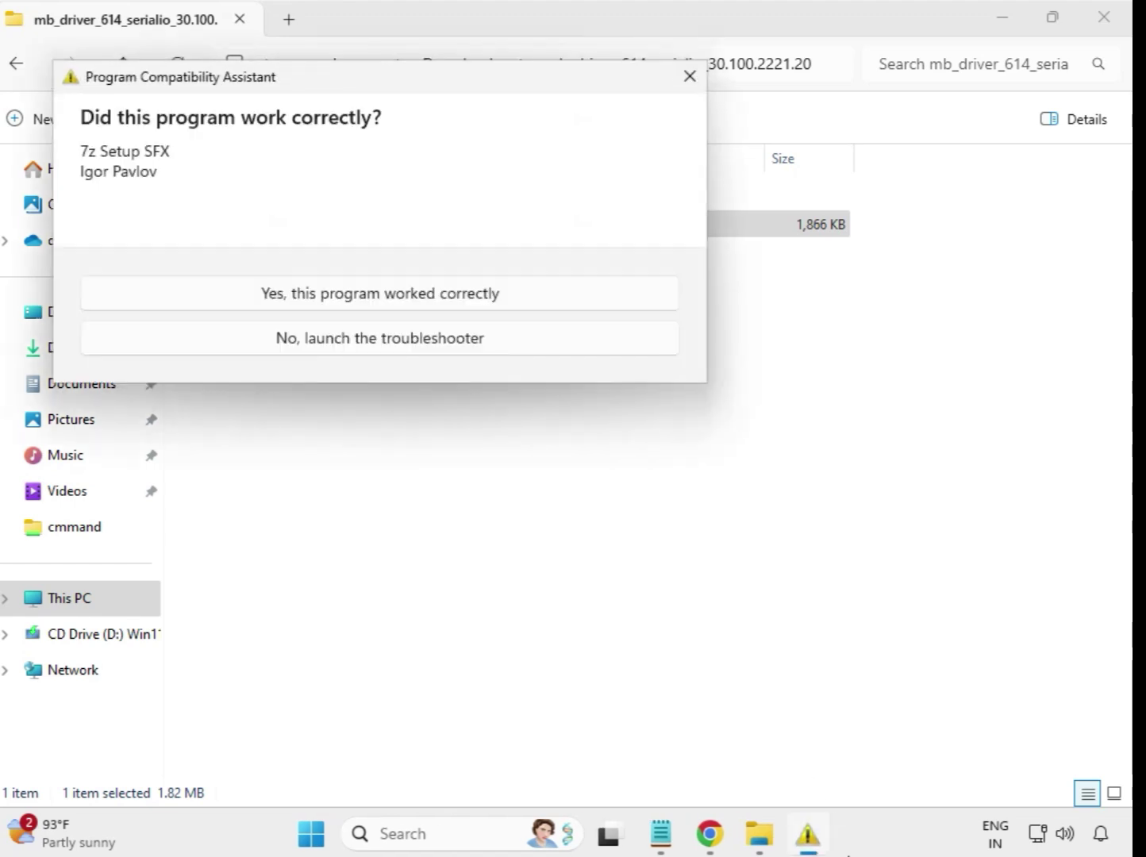
pyautogui.press('Escape')
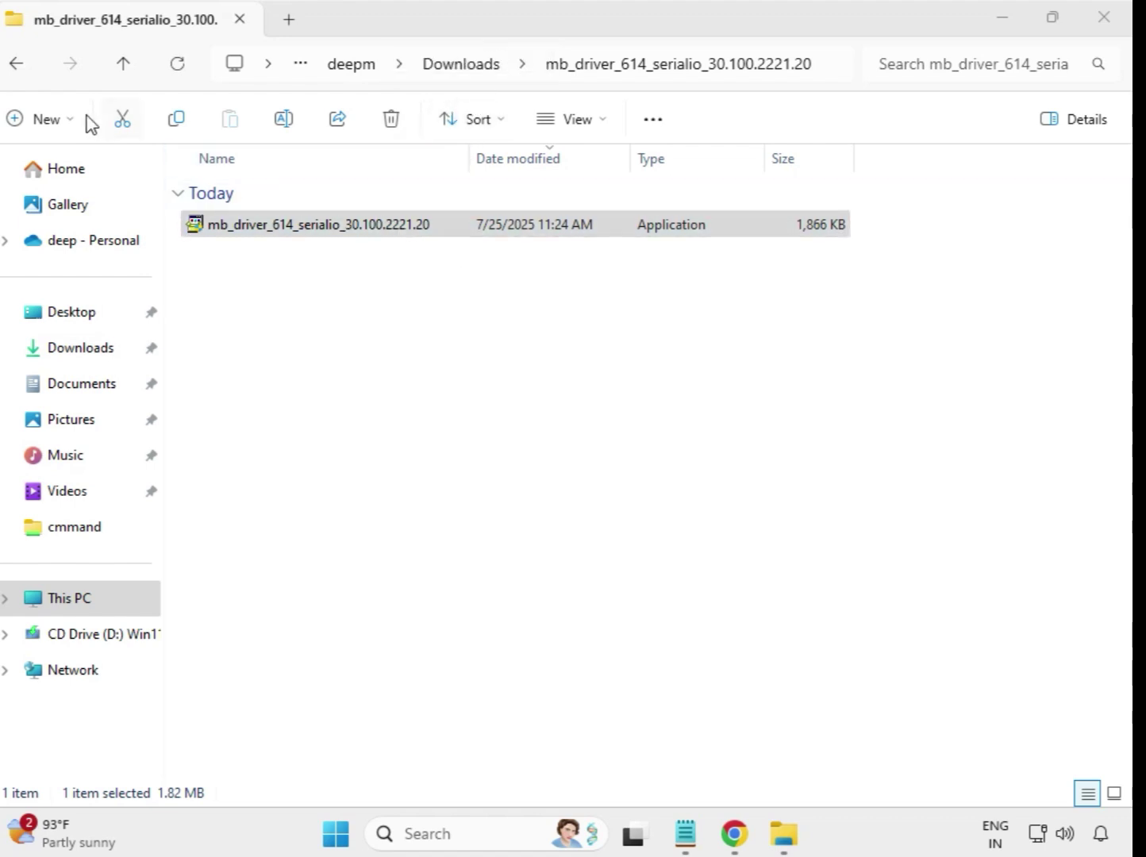
pyautogui.click(22, 67)
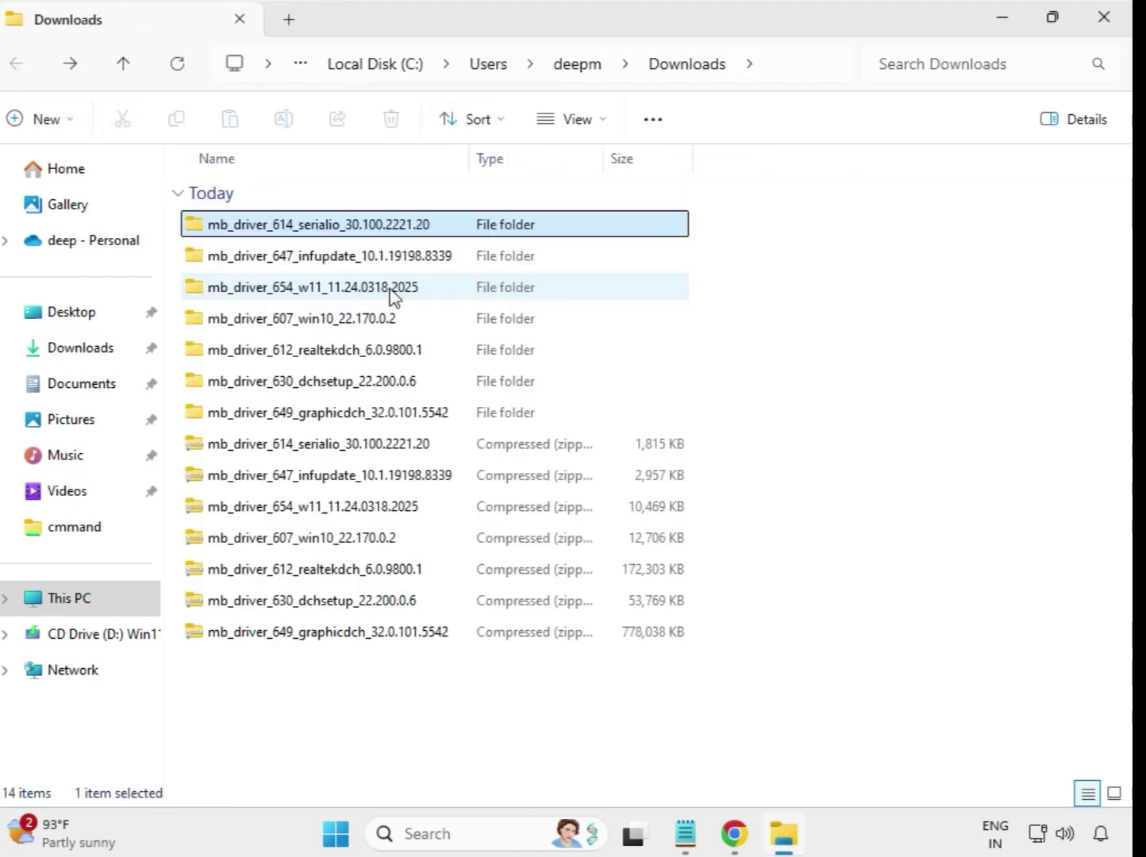
# - Run the installer in the mb_driver_647_infupdate_10.1.19198.8339 folder as administrator, allowing its changes, and return to Downloads
pyautogui.doubleClick(380, 257)
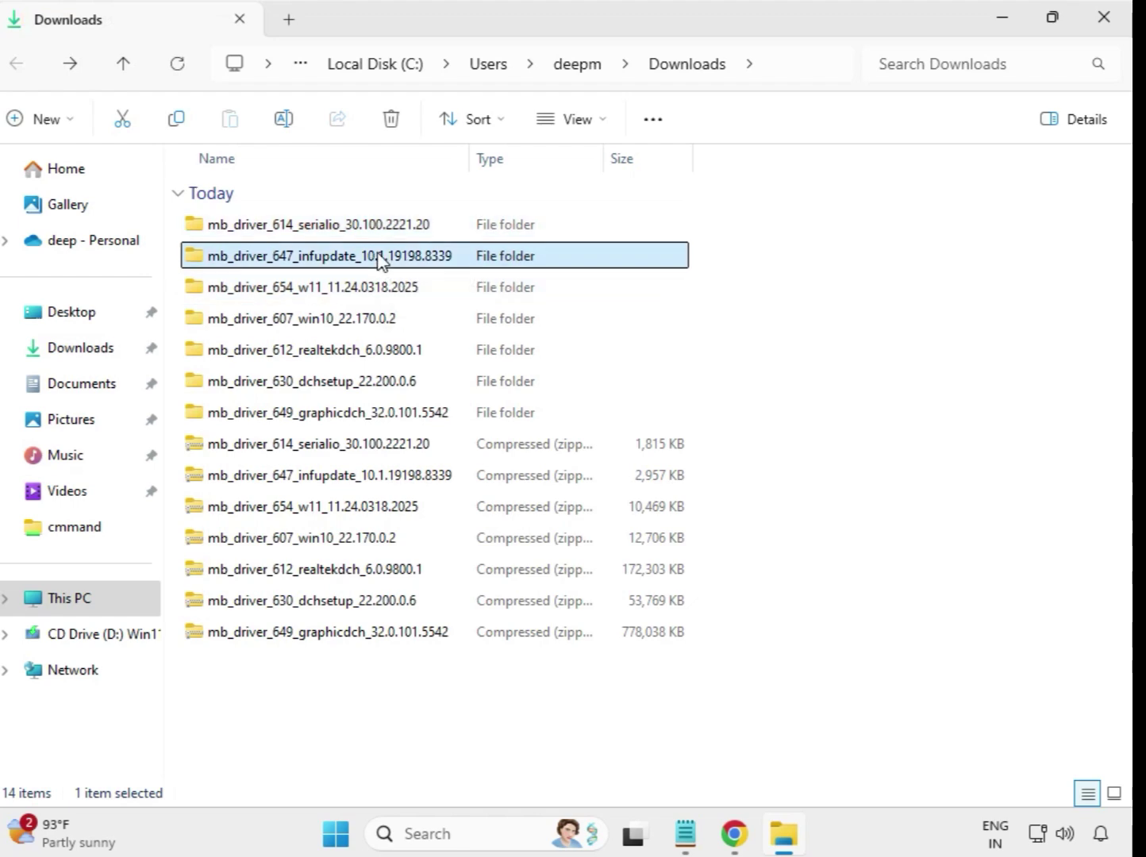
pyautogui.click(385, 232)
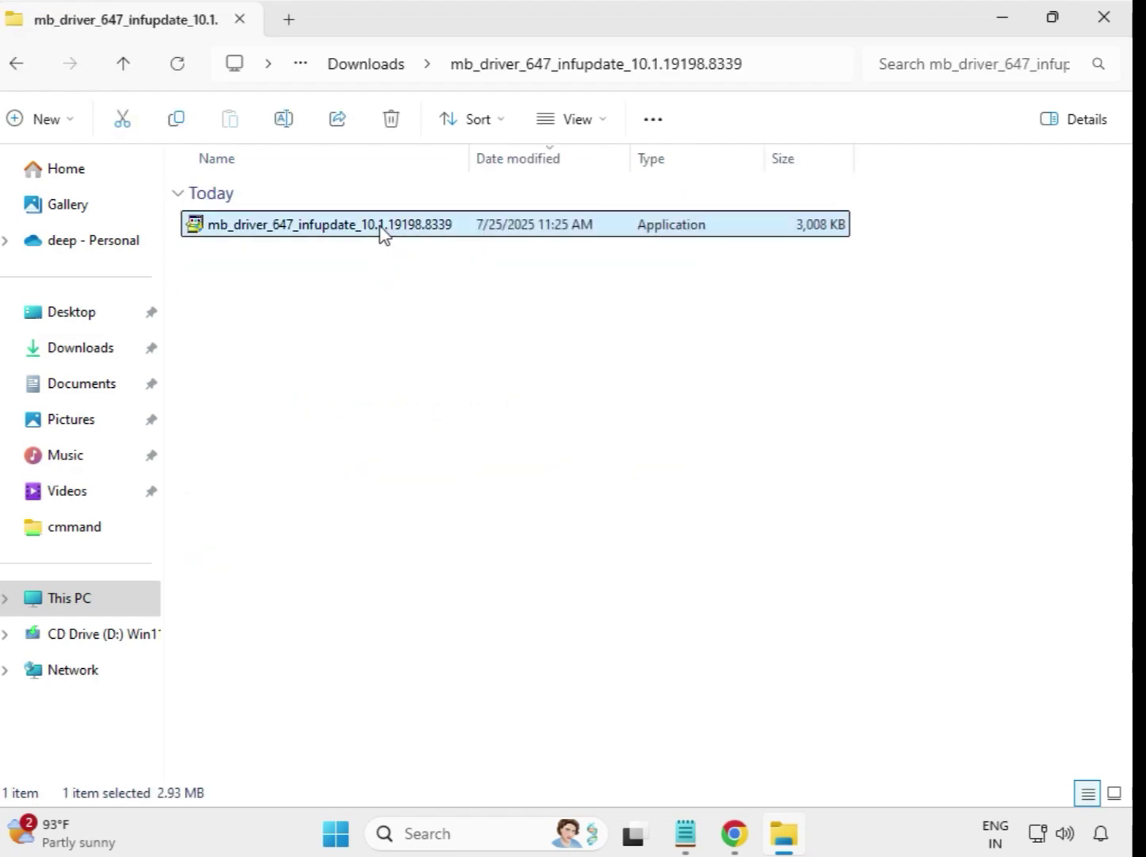
pyautogui.rightClick(385, 232)
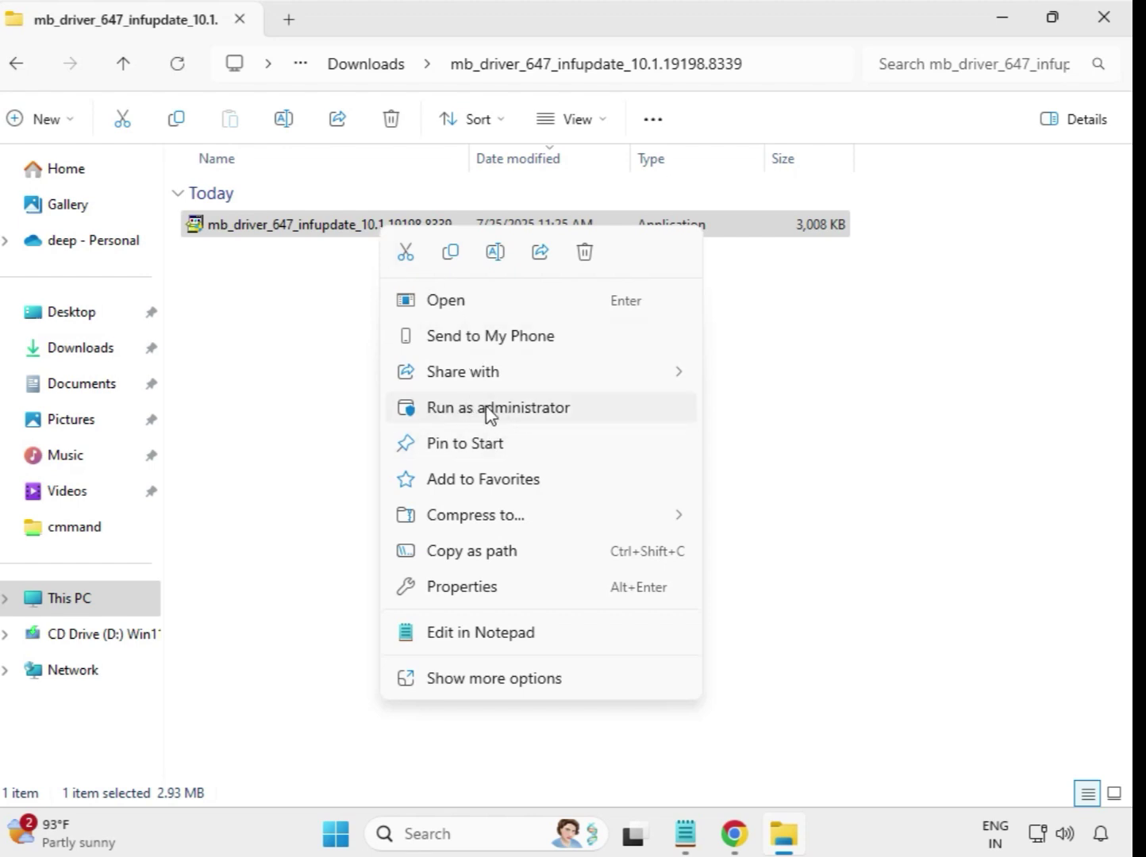
pyautogui.click(512, 409)
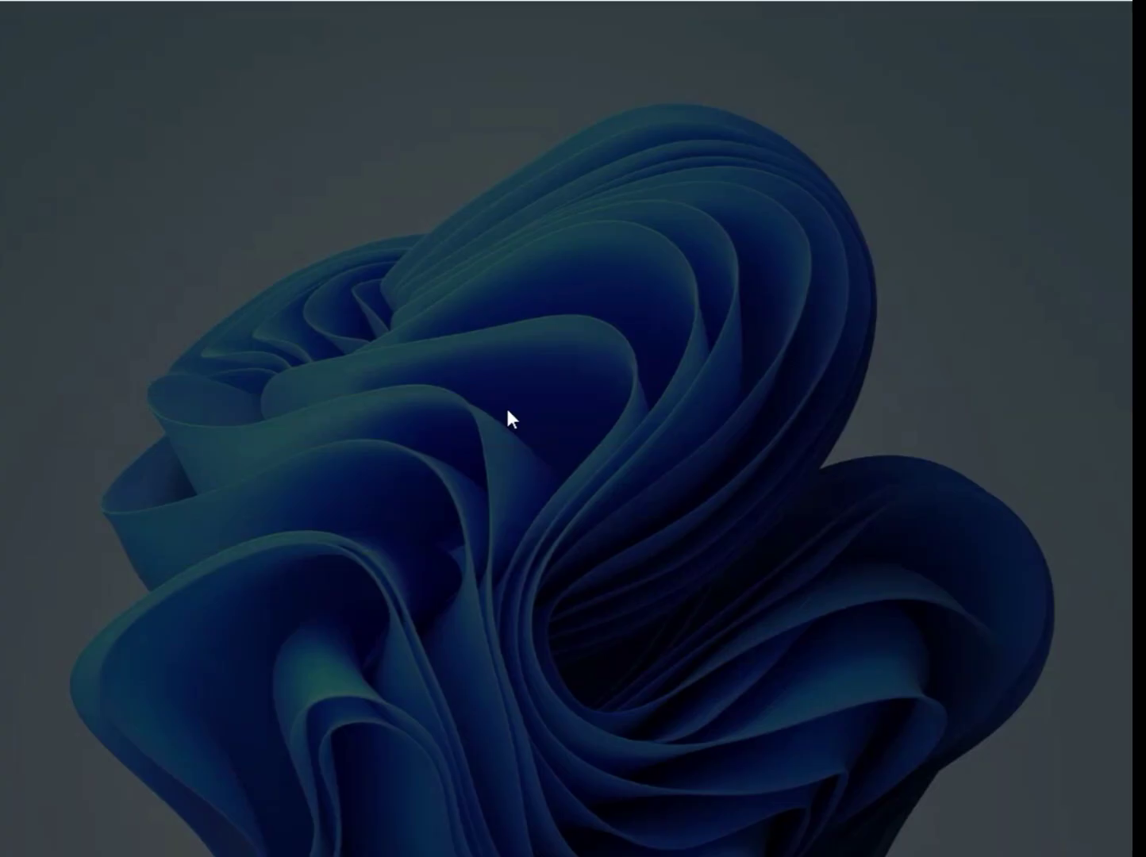
pyautogui.click(524, 615)
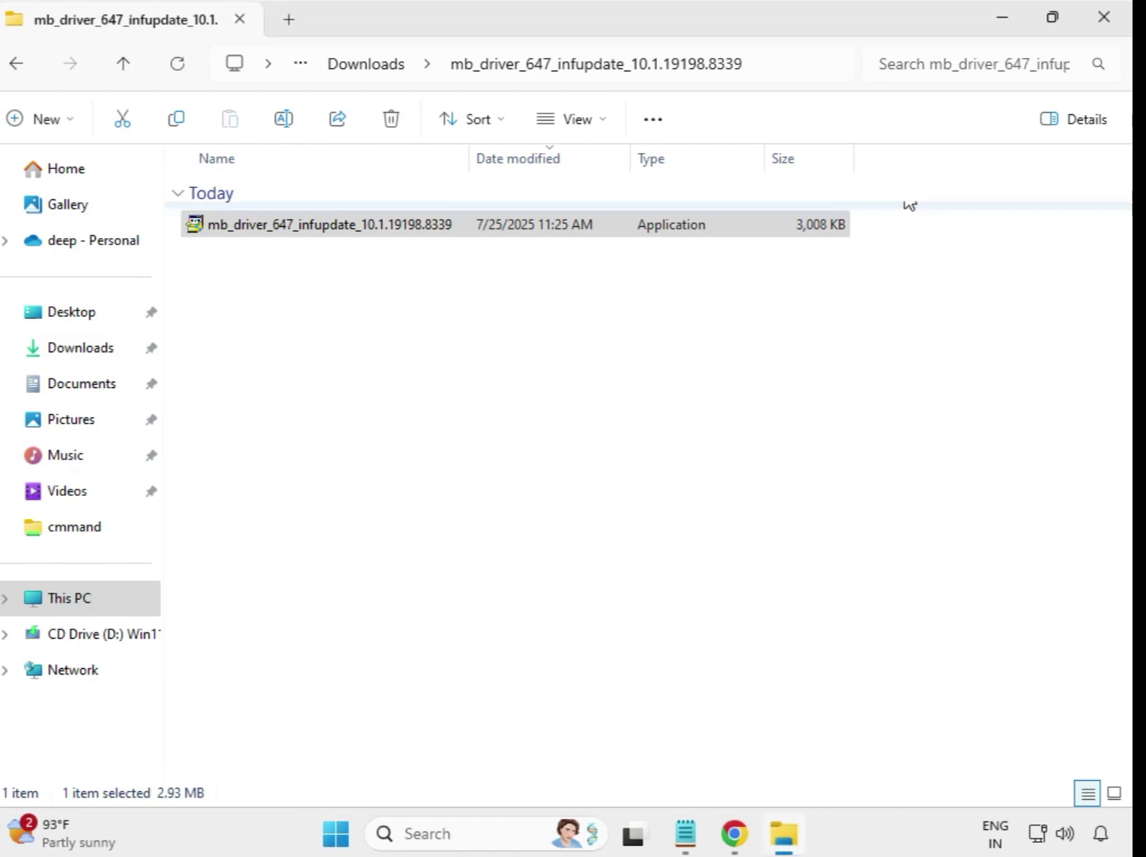
pyautogui.click(345, 72)
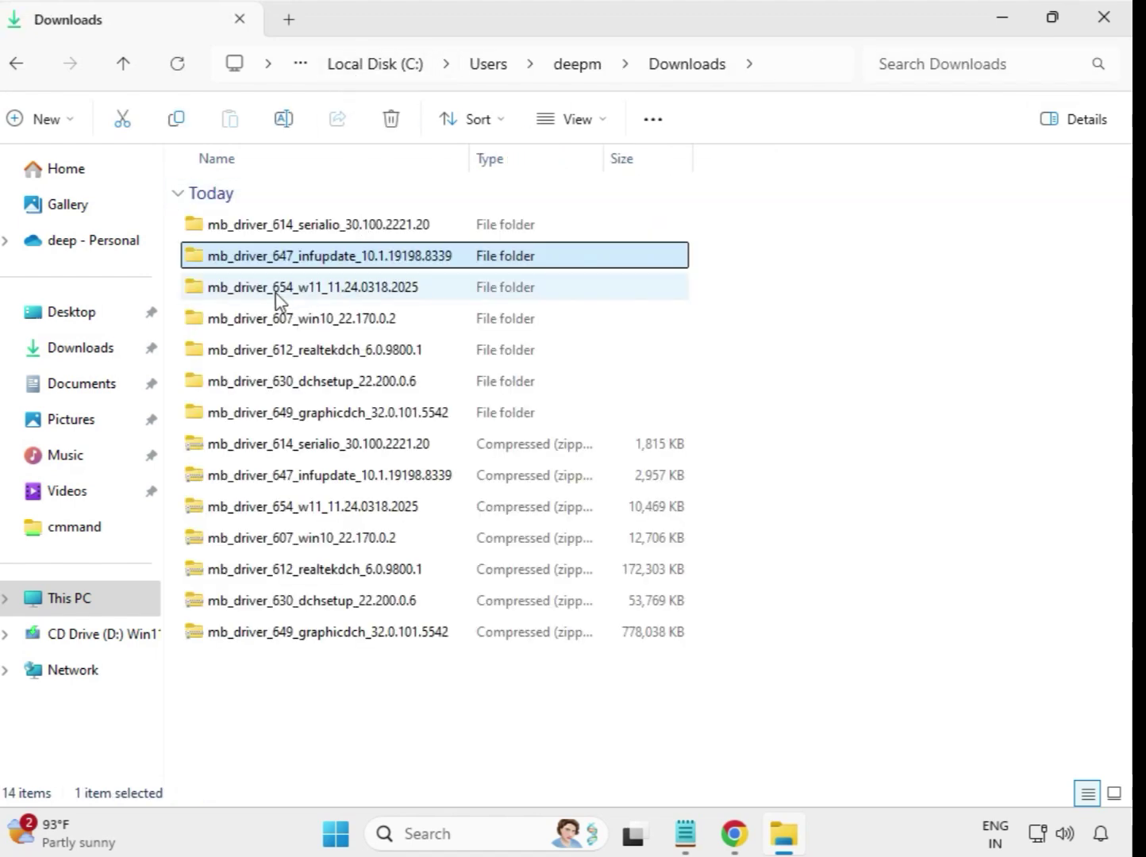
# - Run the installer in the mb_driver_654_w11_11.24.0318.2025 folder as administrator, allowing its changes, and return to Downloads
pyautogui.doubleClick(325, 299)
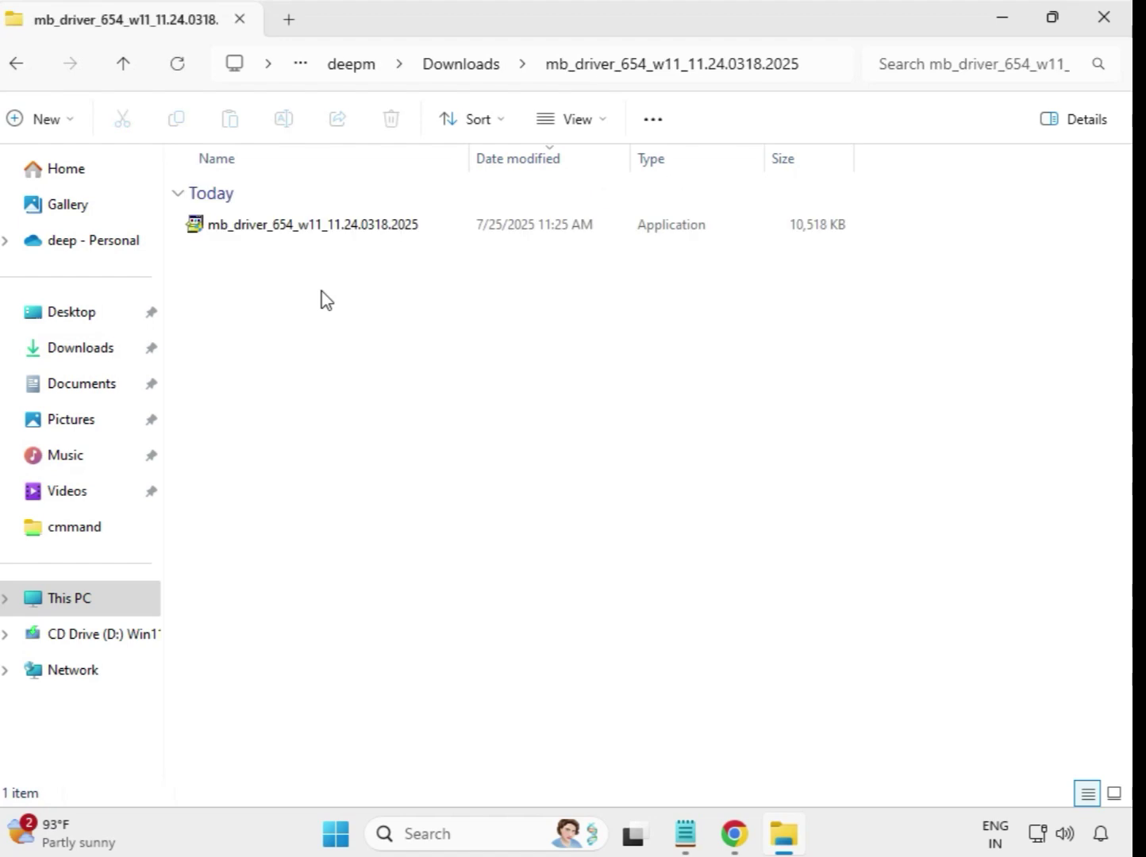
pyautogui.click(335, 231)
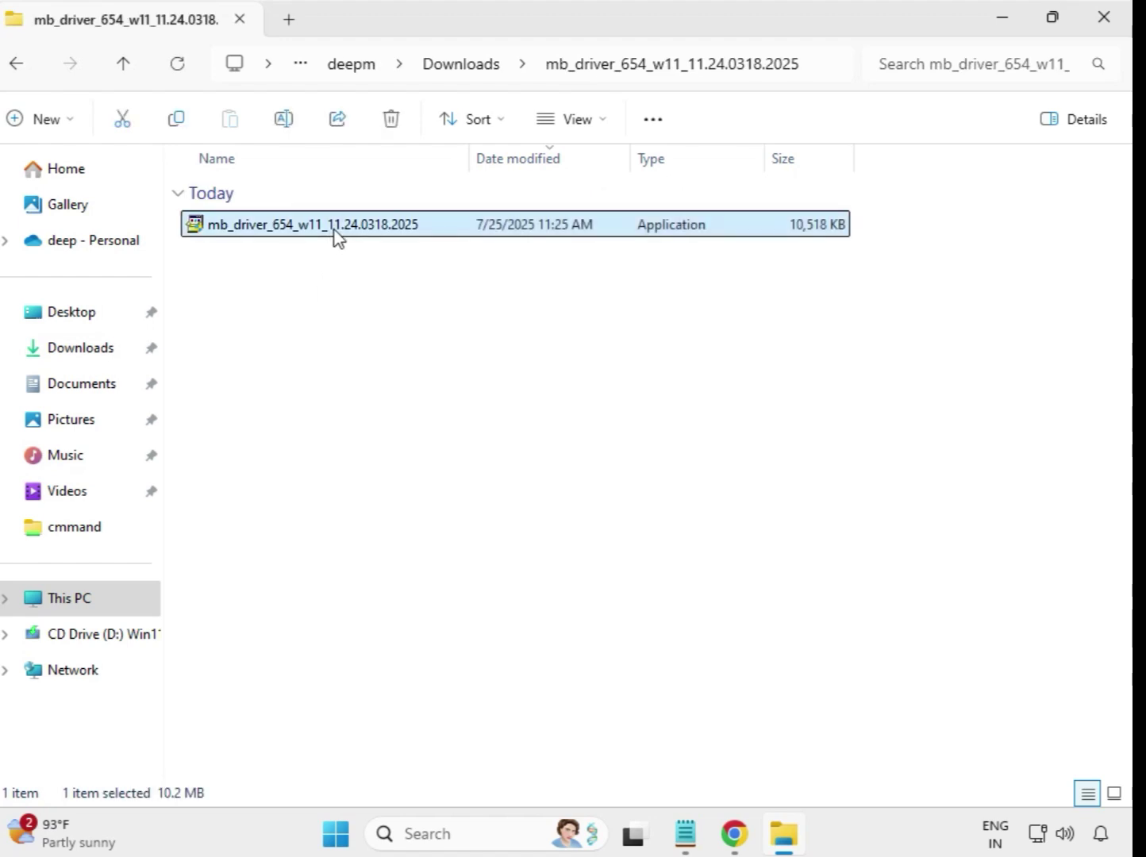
pyautogui.rightClick(335, 230)
pyautogui.click(446, 413)
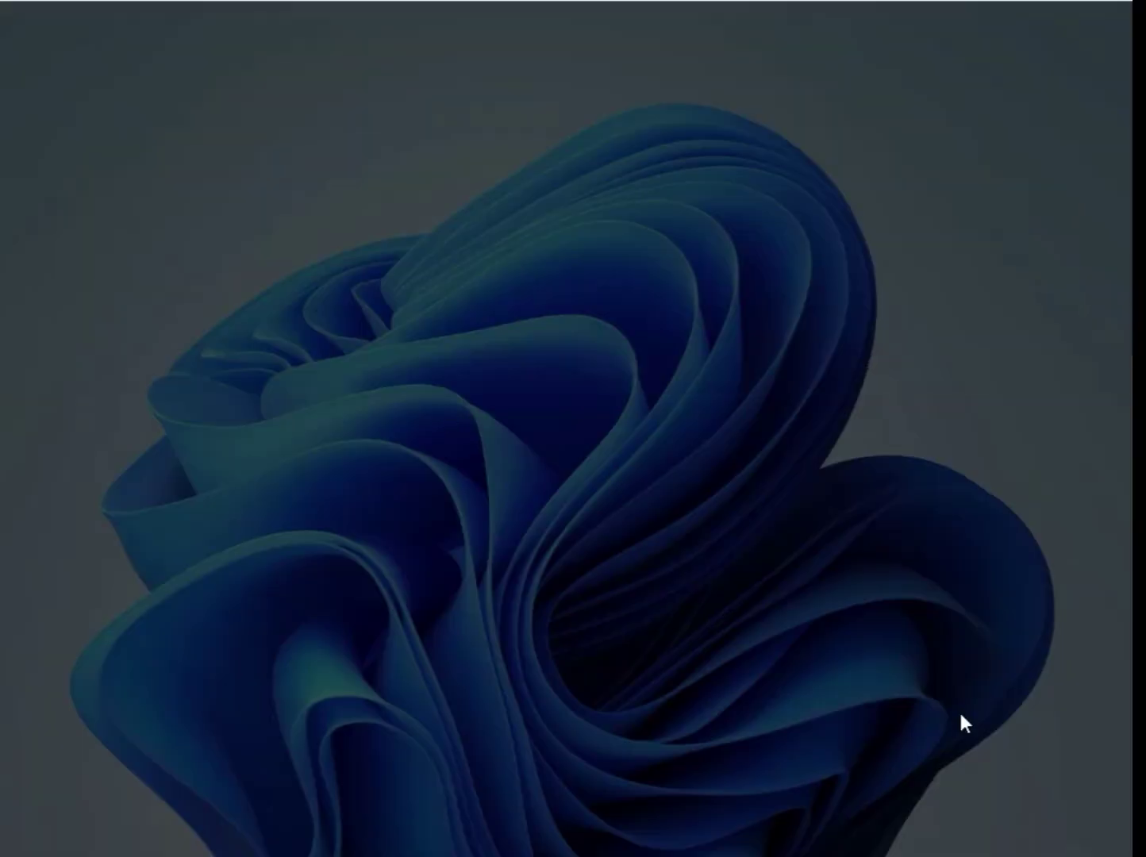
pyautogui.click(469, 615)
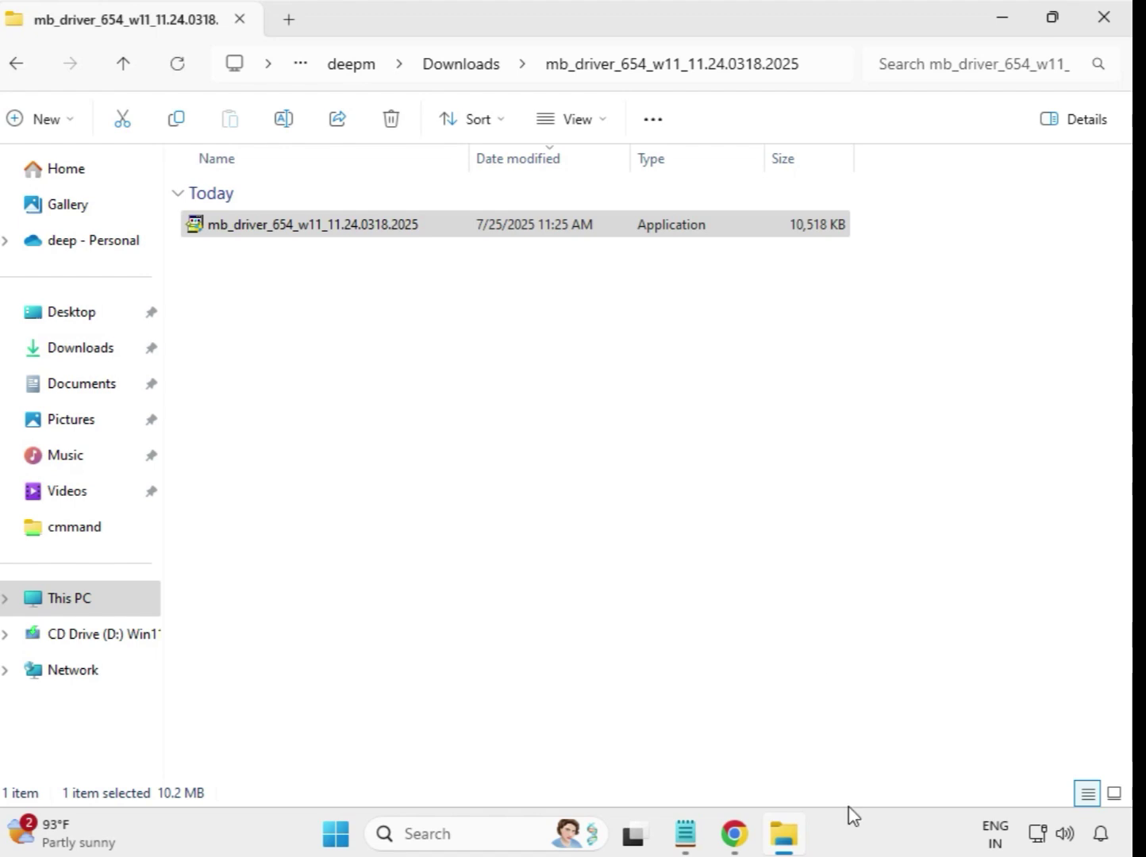
pyautogui.click(465, 68)
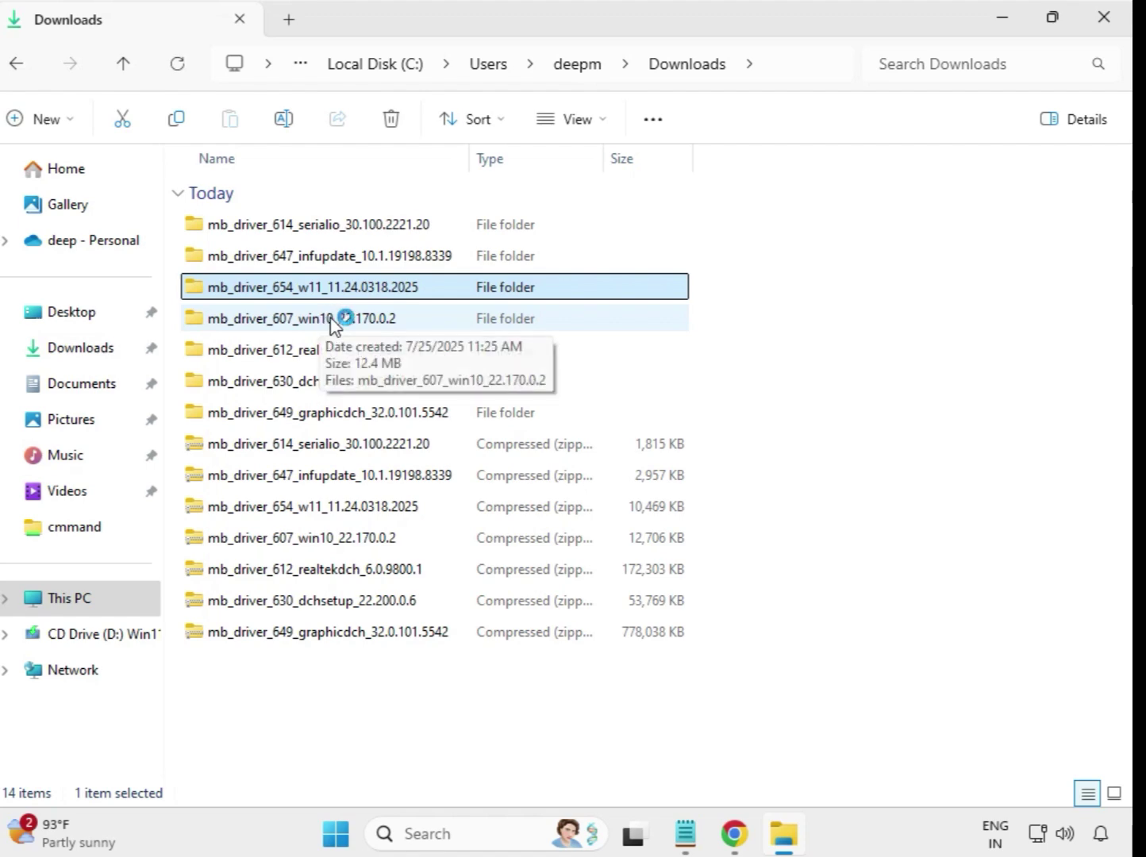
# - Run the installer in the mb_driver_607_win10_22.170.0.2 folder as administrator, allowing its changes, and return to Downloads
pyautogui.doubleClick(331, 319)
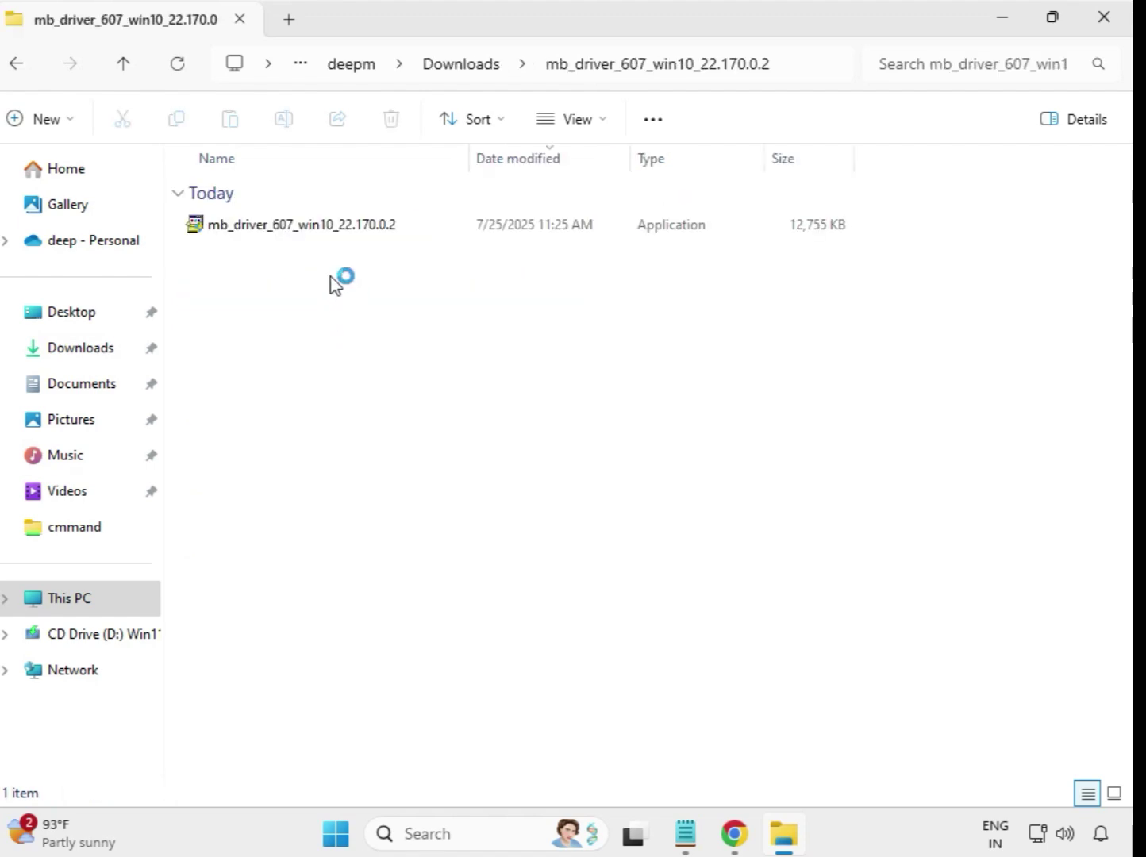
pyautogui.rightClick(317, 230)
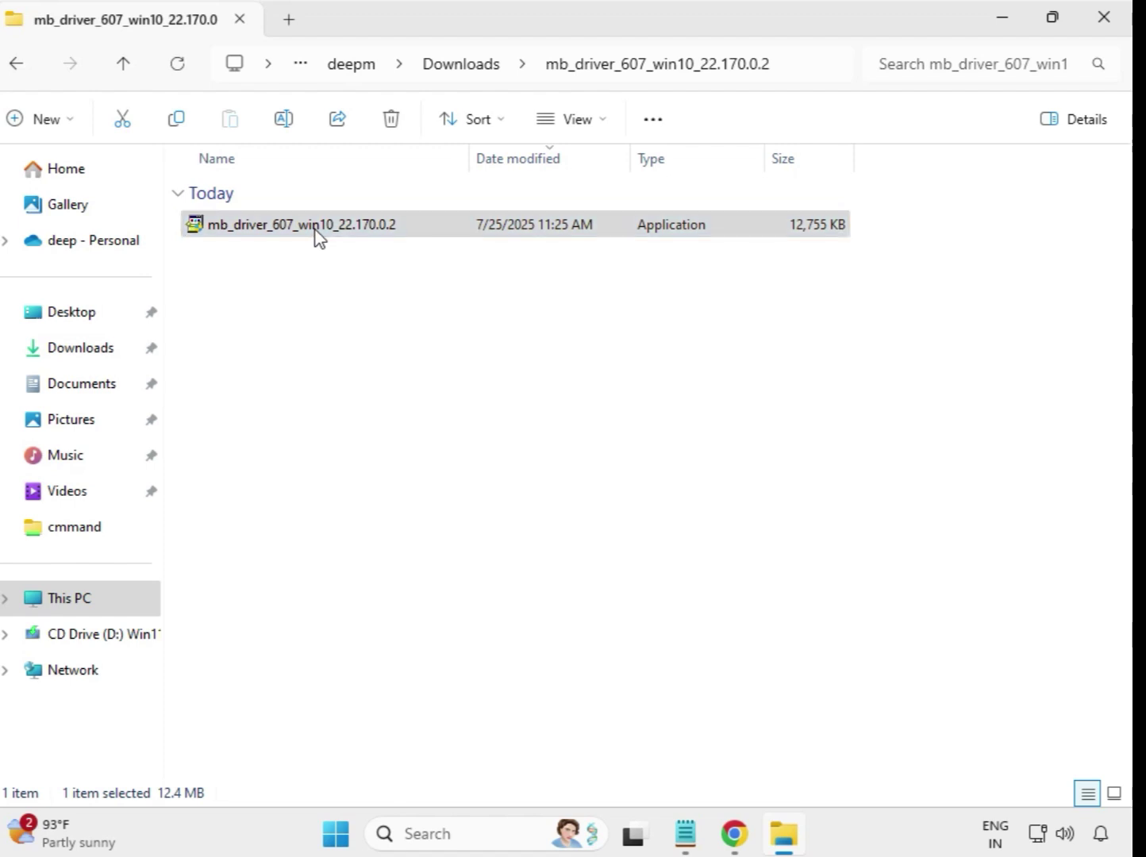
pyautogui.click(411, 411)
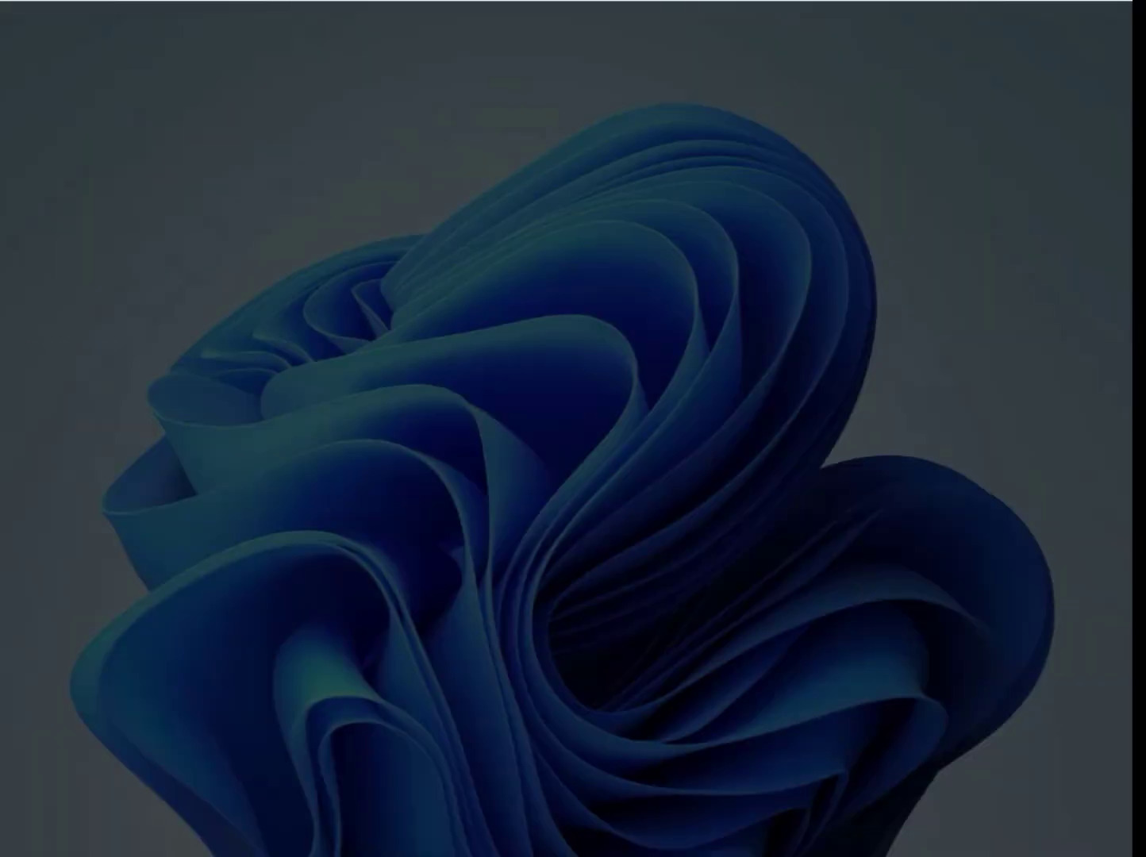
pyautogui.click(471, 609)
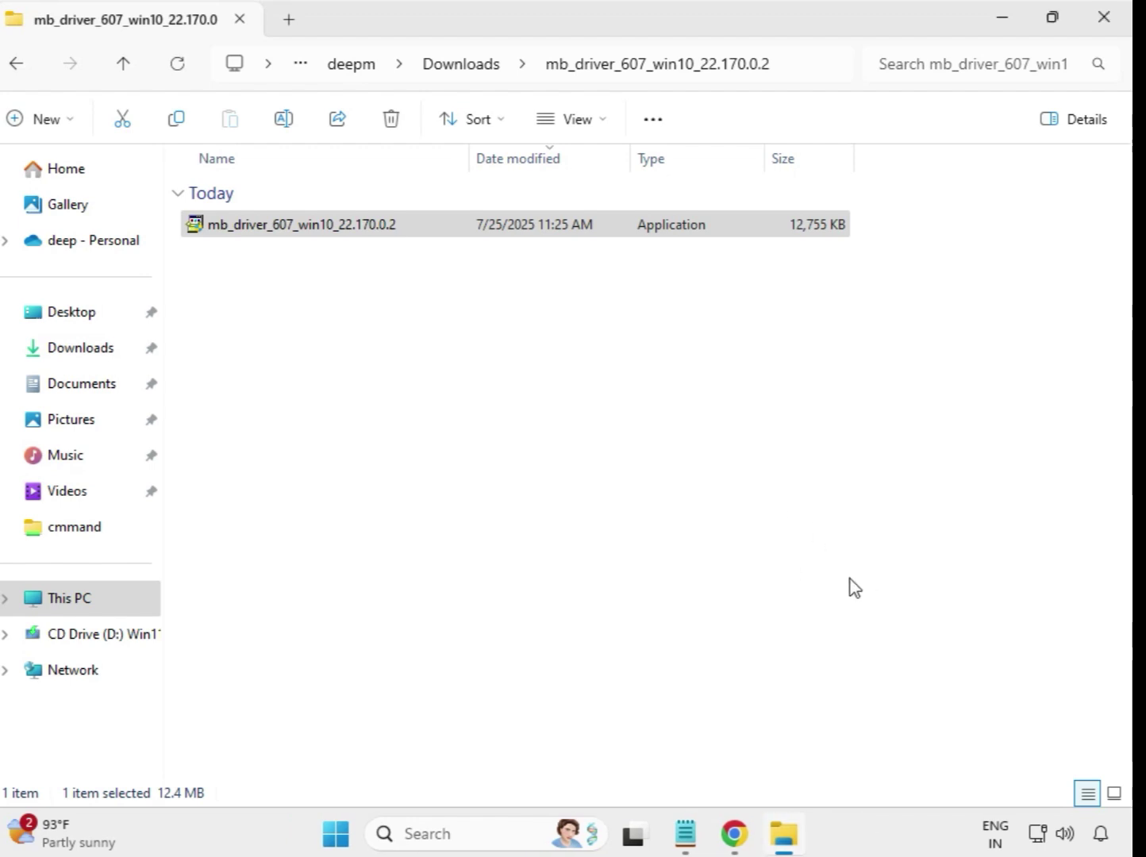
pyautogui.click(461, 70)
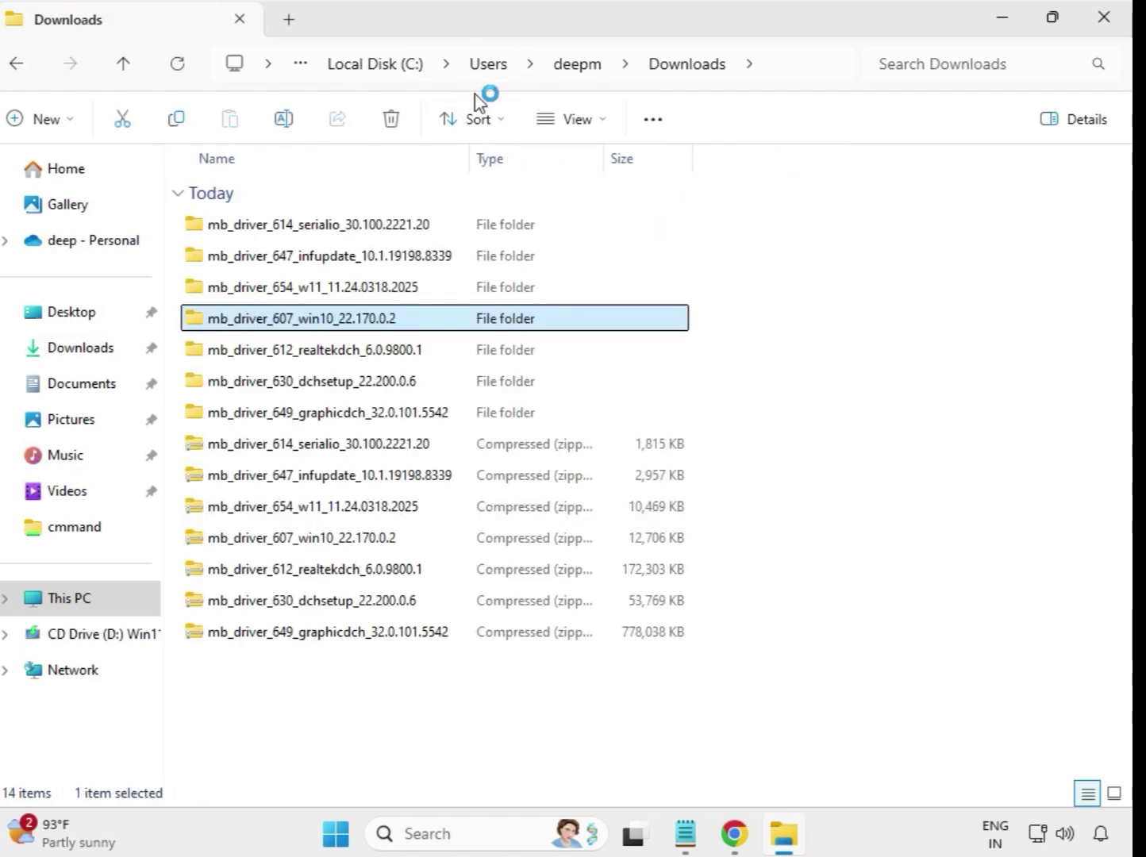
# - Run the installer in the mb_driver_612_realtekdch_6.0.9800.1 folder as administrator, allowing its changes, and return to Downloads
pyautogui.click(401, 352)
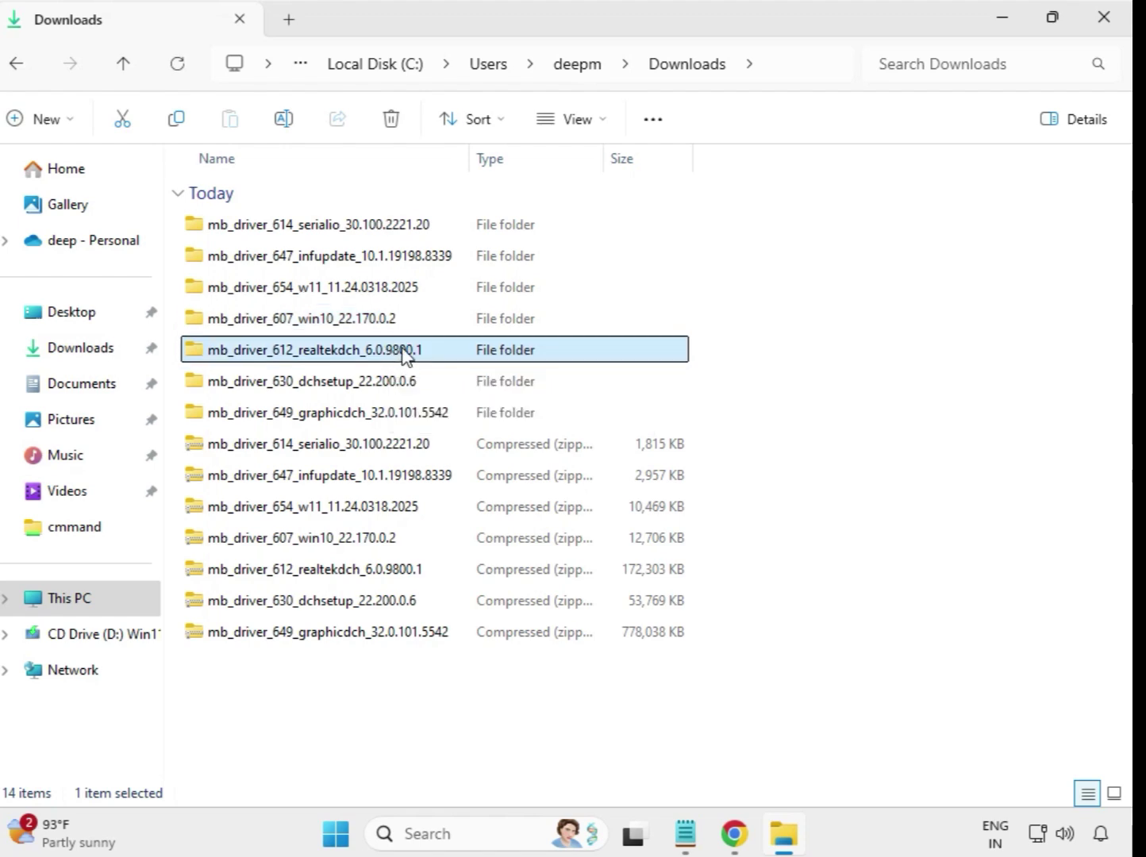
pyautogui.doubleClick(457, 354)
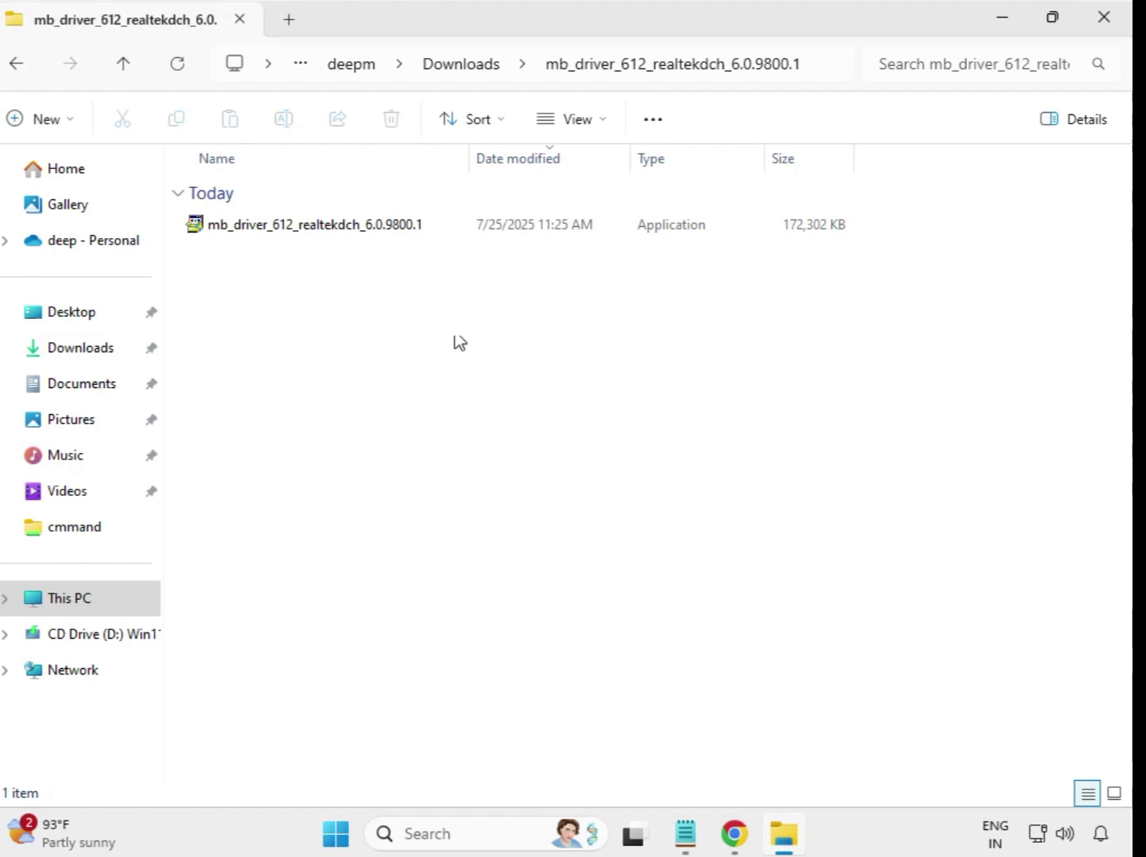
pyautogui.click(354, 230)
pyautogui.rightClick(355, 232)
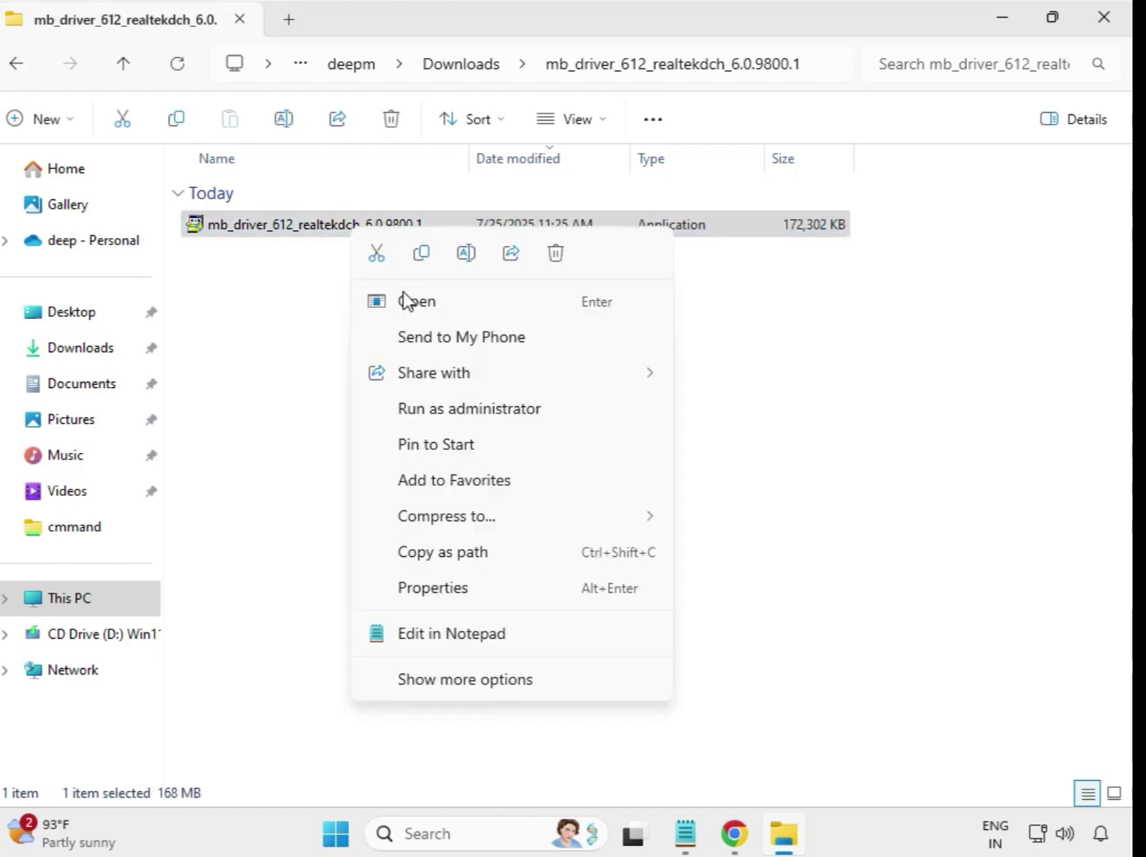
pyautogui.click(496, 411)
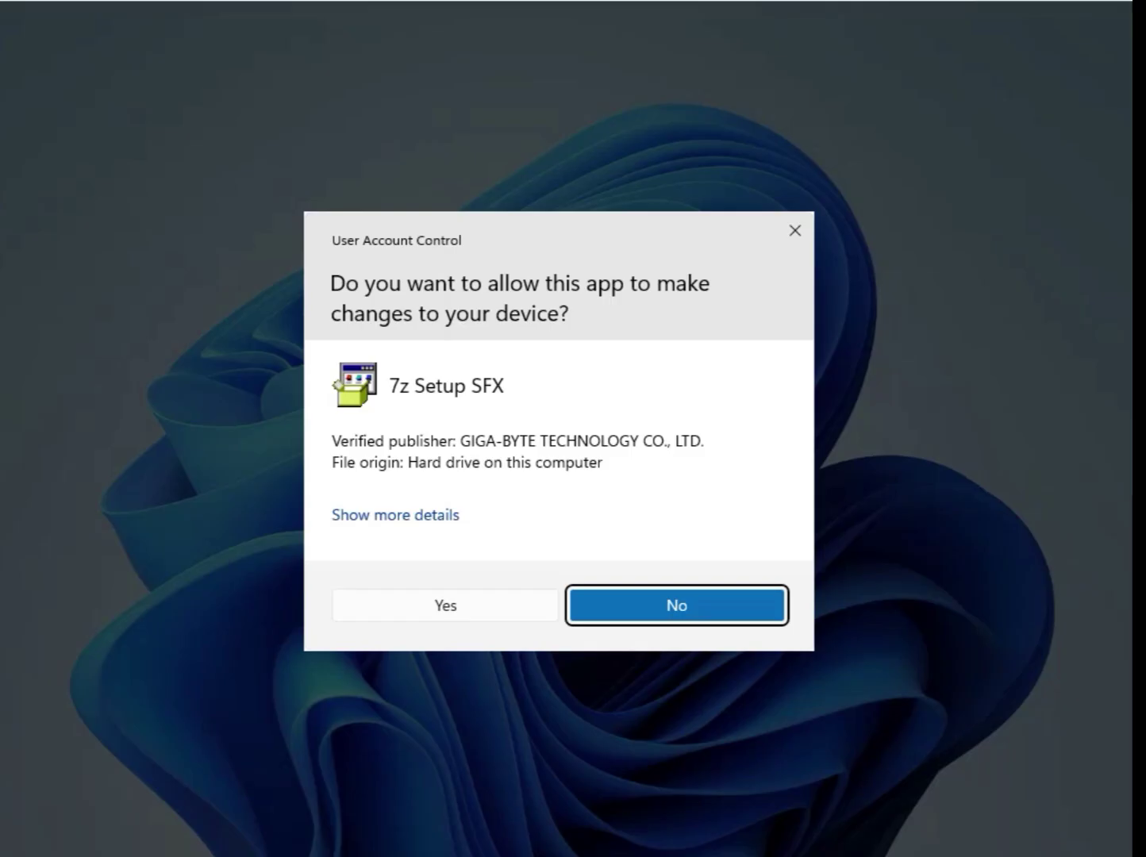
pyautogui.click(469, 604)
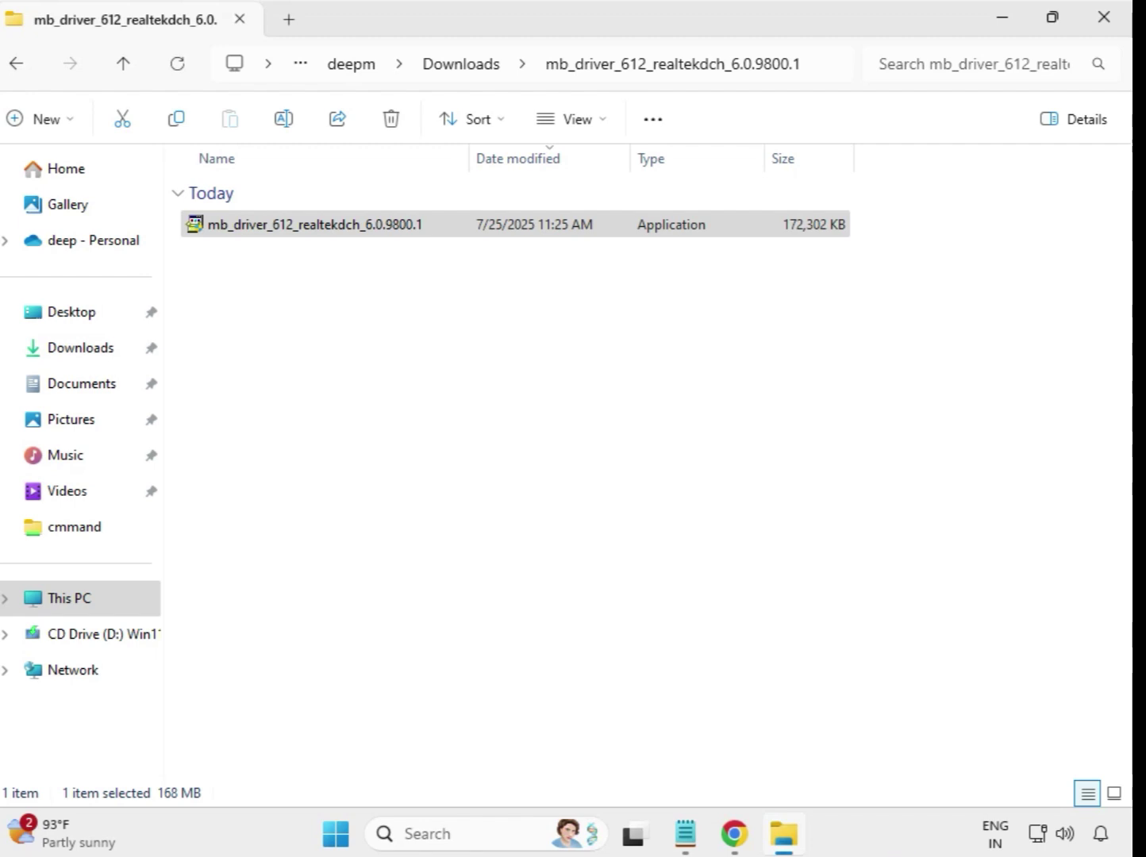
pyautogui.click(465, 73)
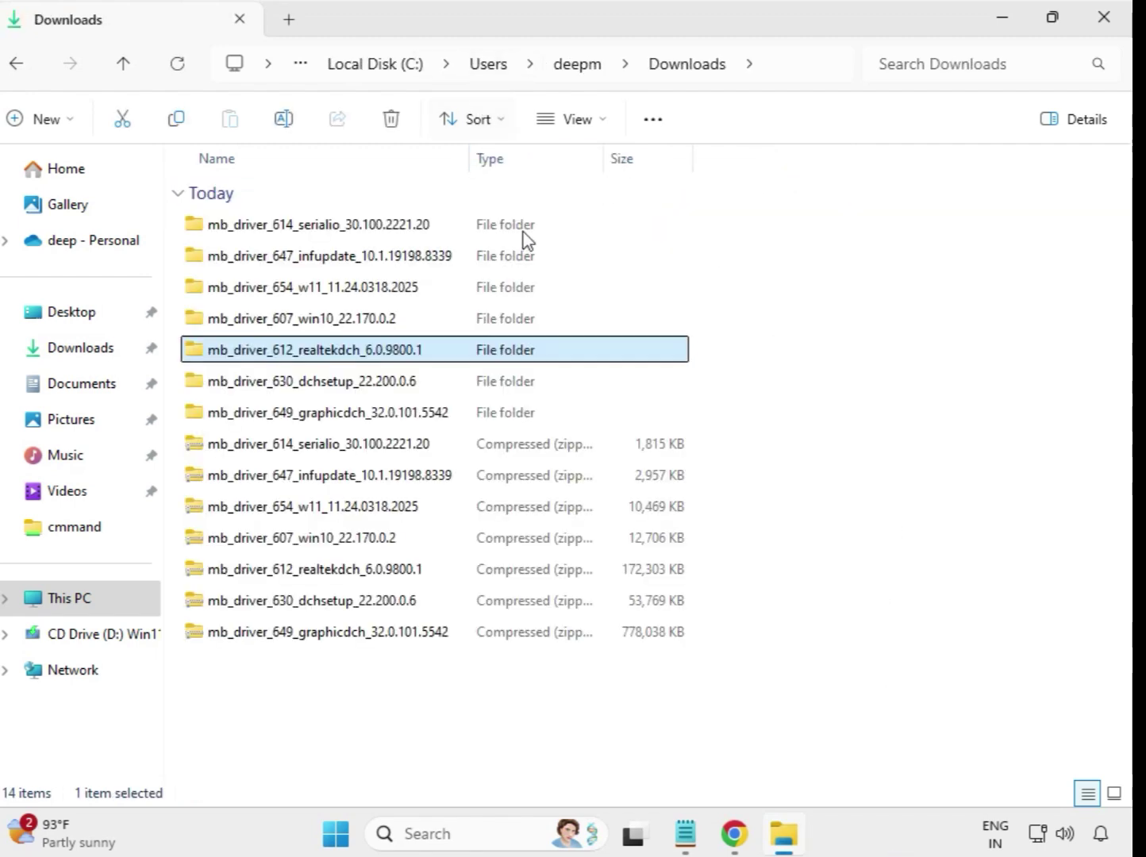
# - Run the installer in the mb_driver_630_dchsetup_22.200.0.6 folder as administrator, allowing its changes, and return to Downloads
pyautogui.click(378, 389)
pyautogui.click(383, 414)
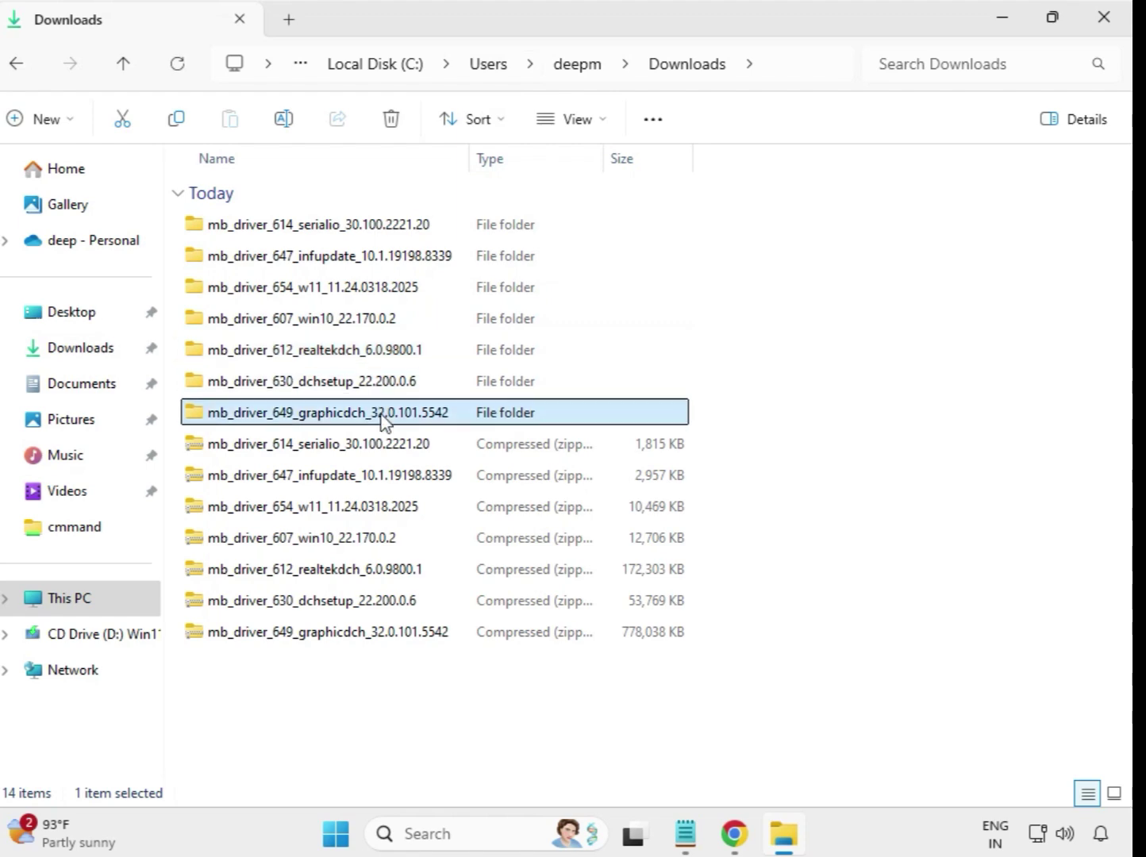
pyautogui.click(386, 393)
pyautogui.doubleClick(369, 389)
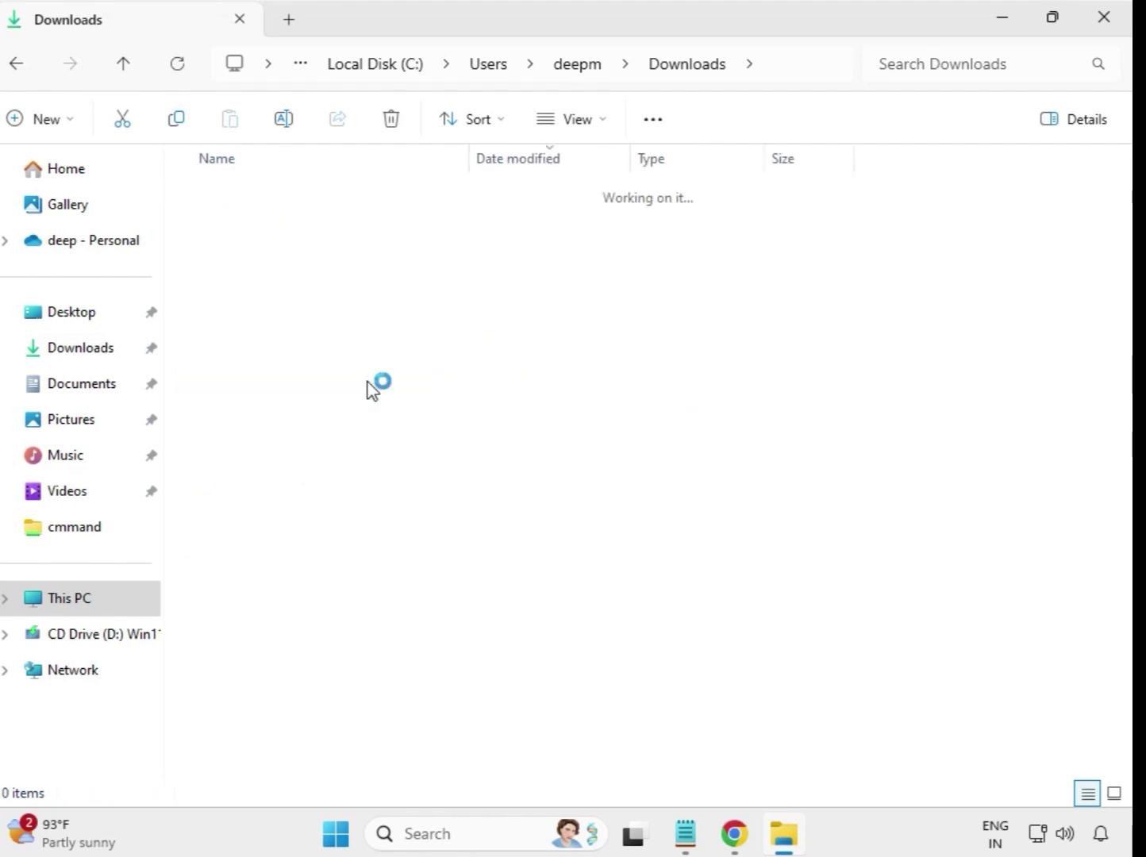
pyautogui.click(310, 235)
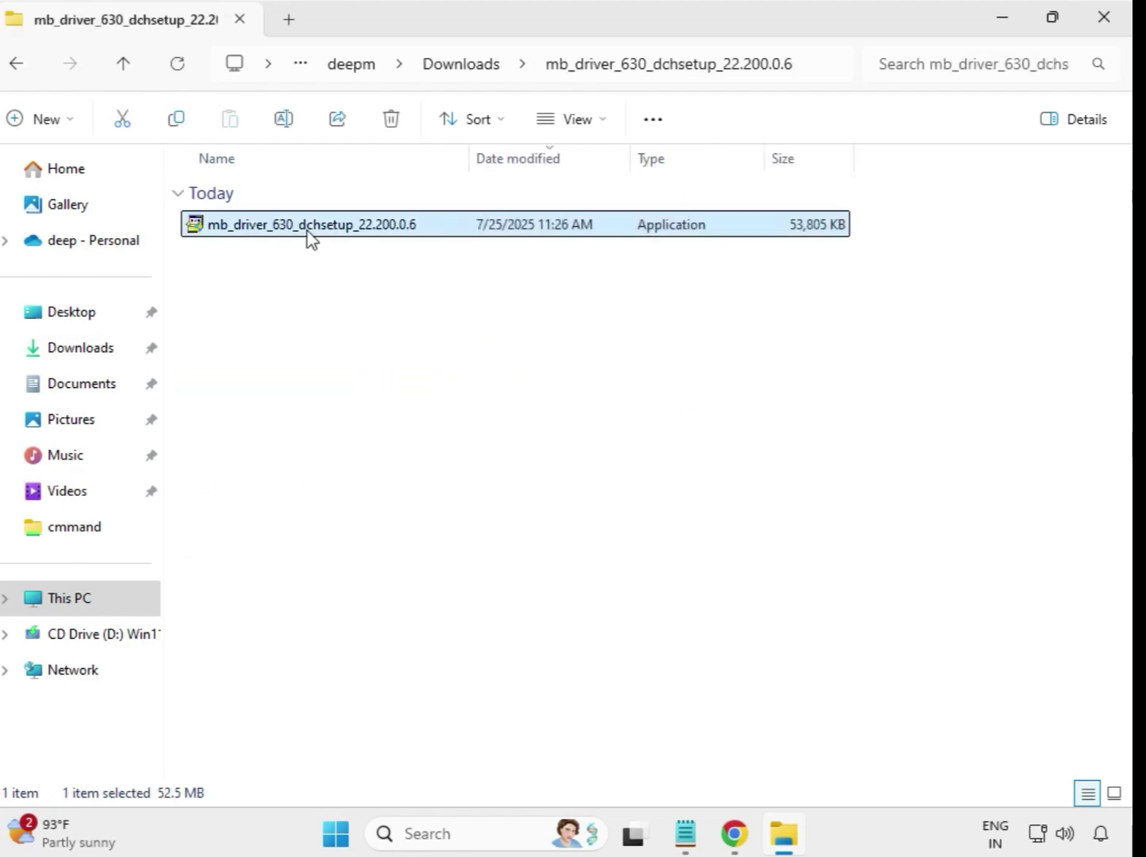
pyautogui.rightClick(308, 231)
pyautogui.click(438, 414)
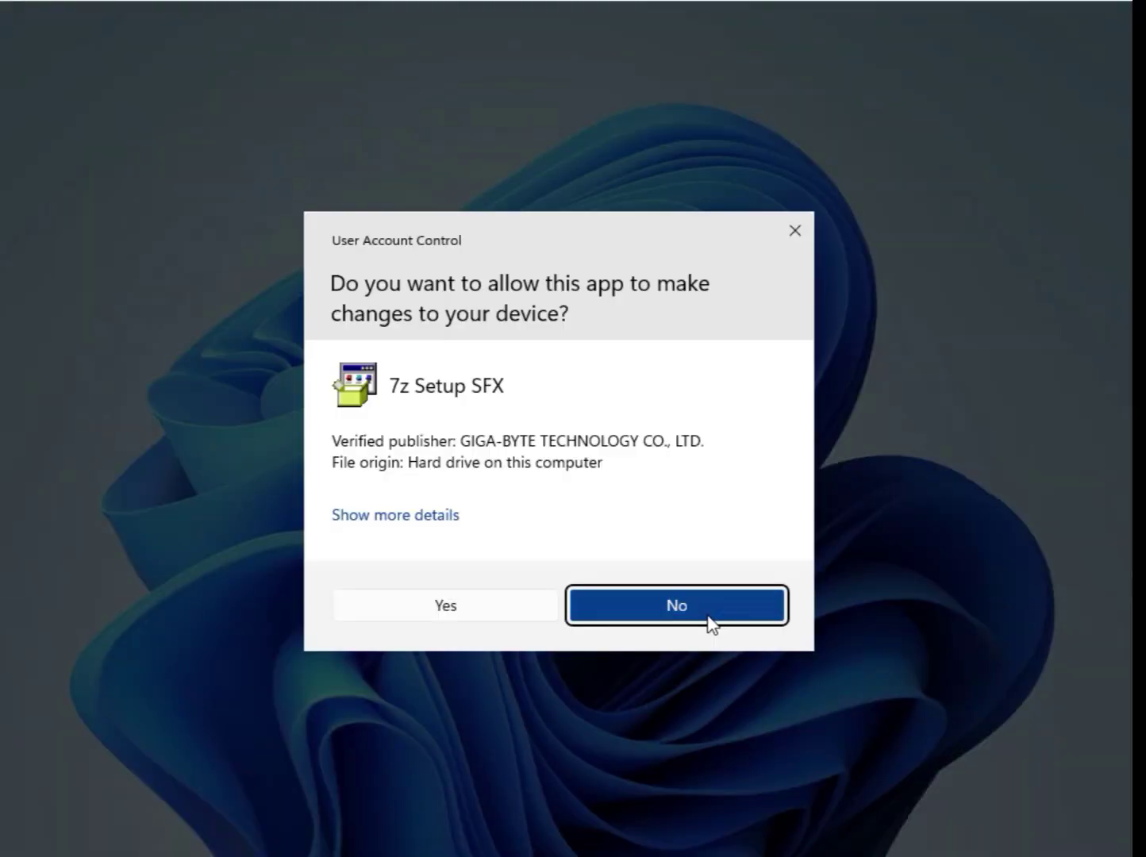
pyautogui.click(474, 619)
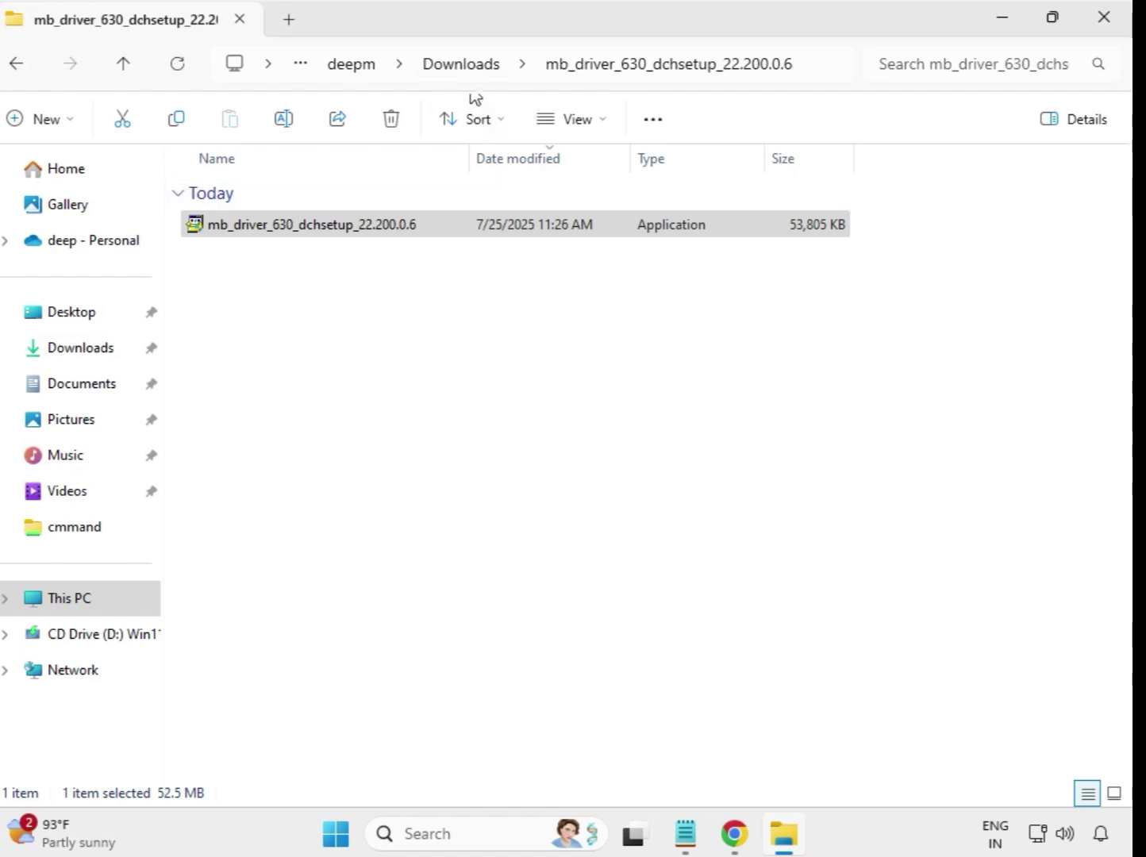
pyautogui.click(463, 65)
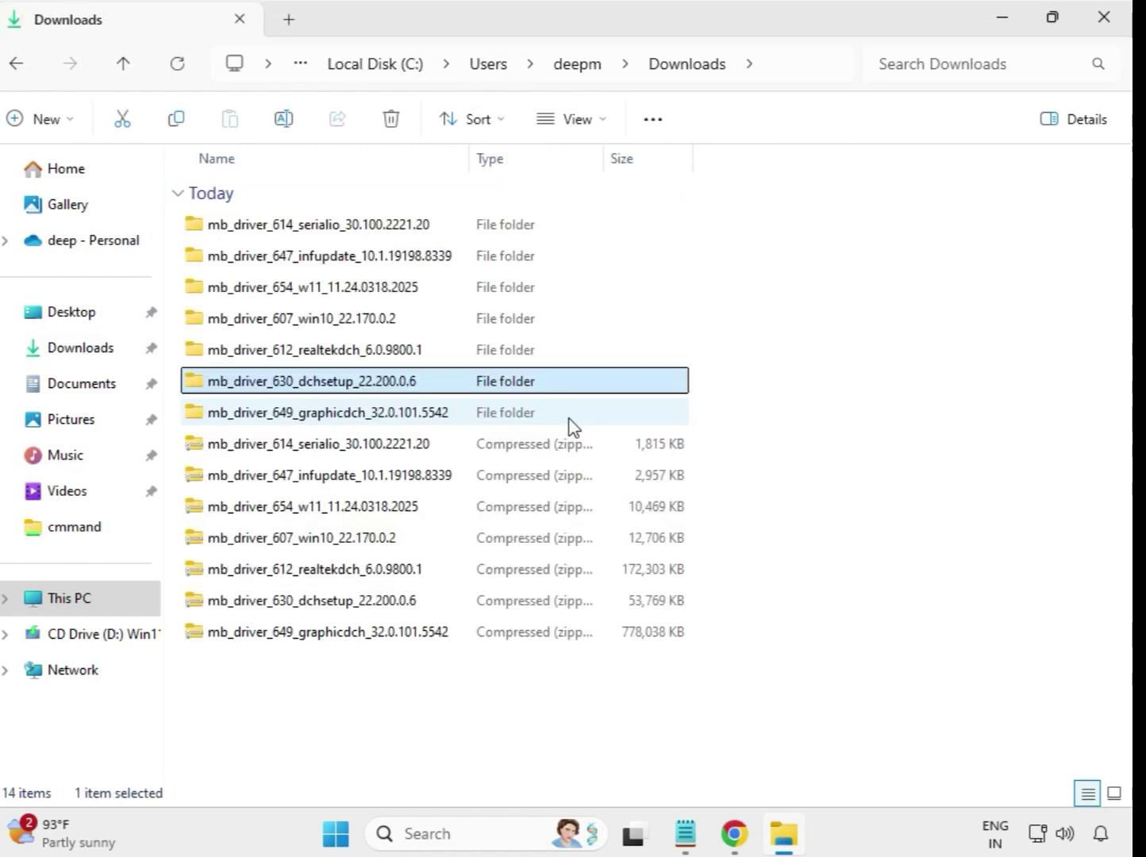
# - Run the installer in the mb_driver_649_graphicdch_32.0.101.5542 folder as administrator and allow its changes to the device
pyautogui.click(346, 411)
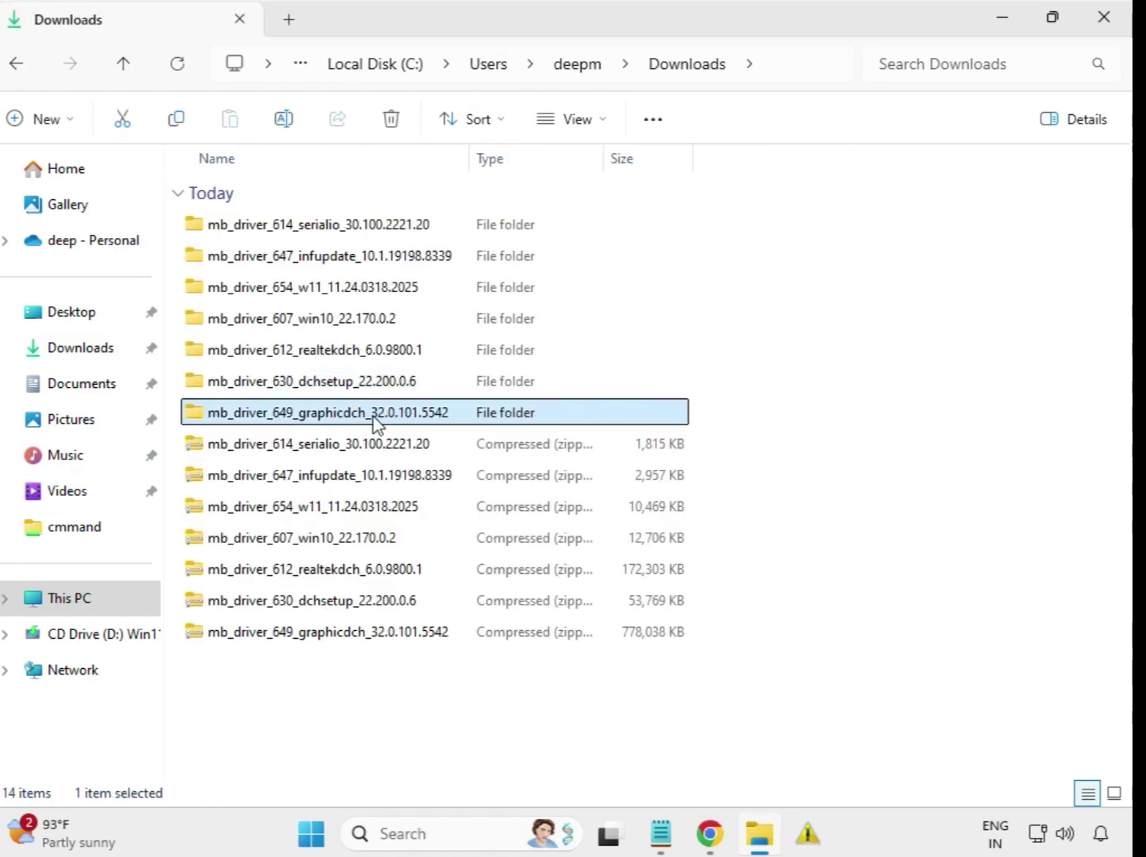
pyautogui.doubleClick(361, 412)
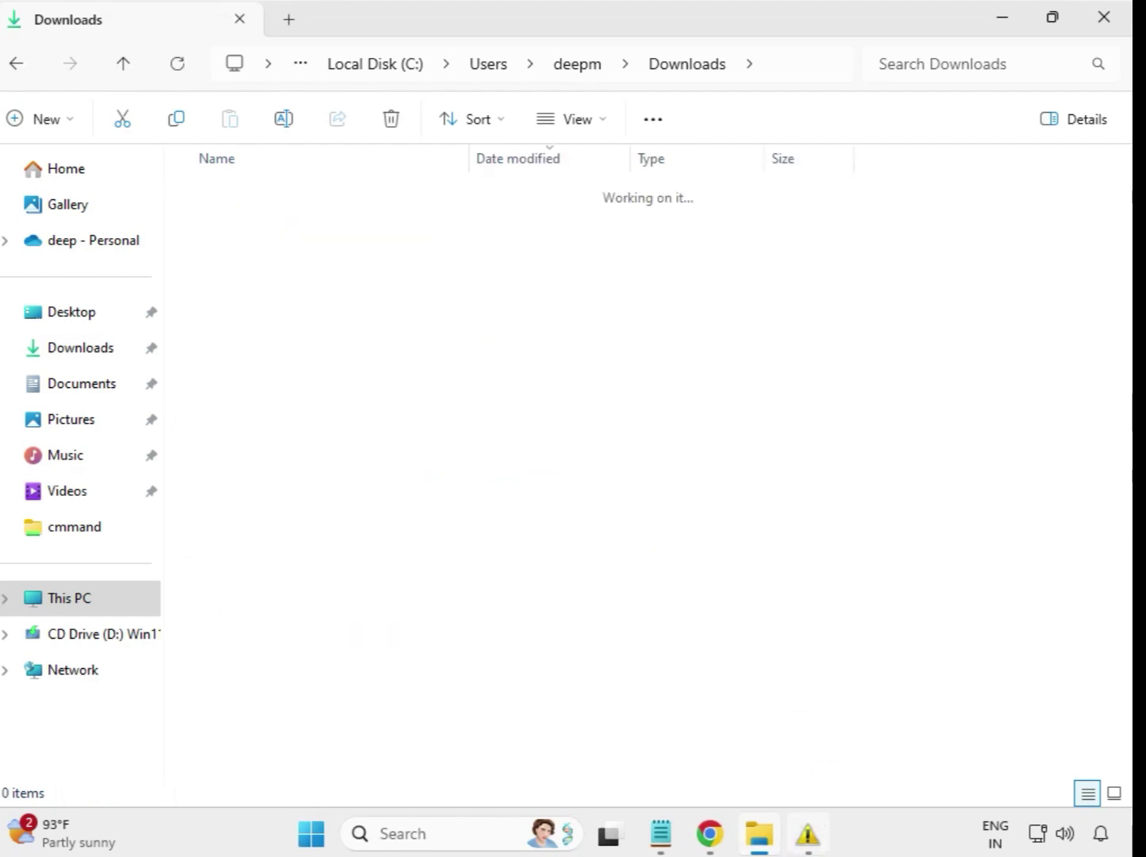
pyautogui.click(370, 225)
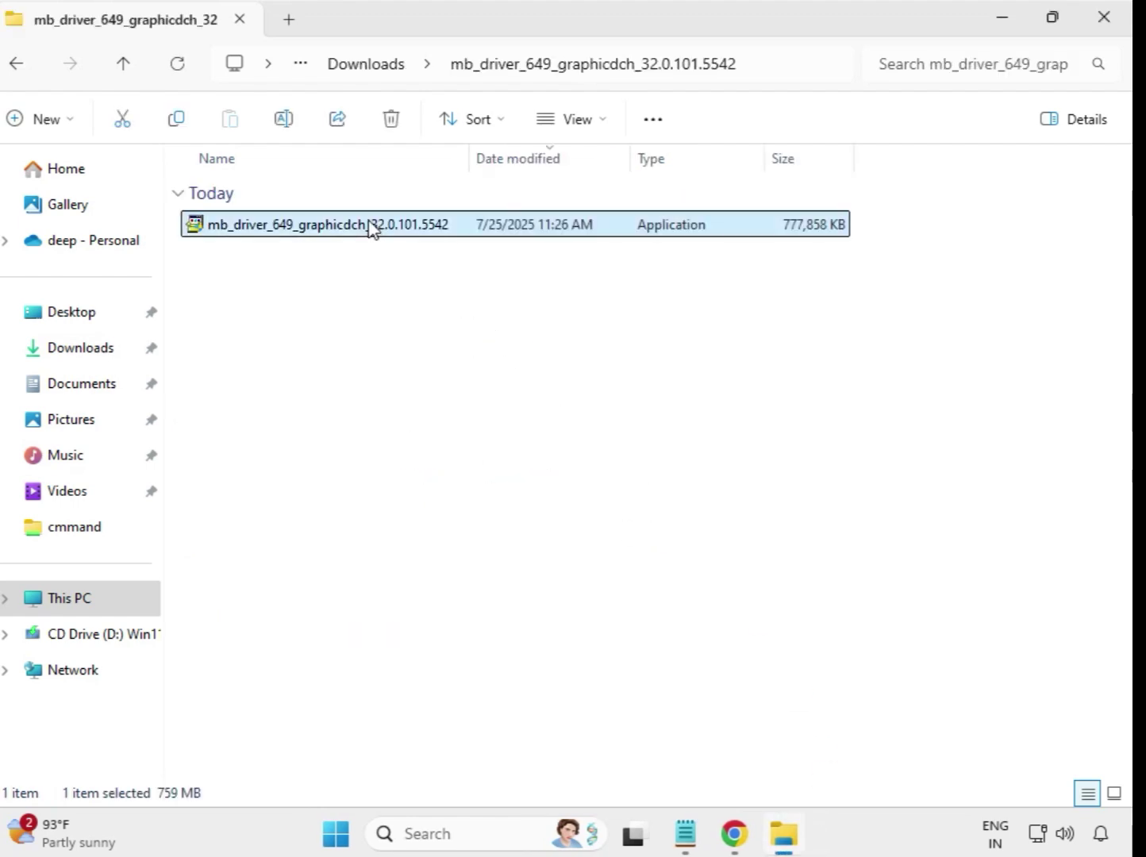
pyautogui.rightClick(381, 230)
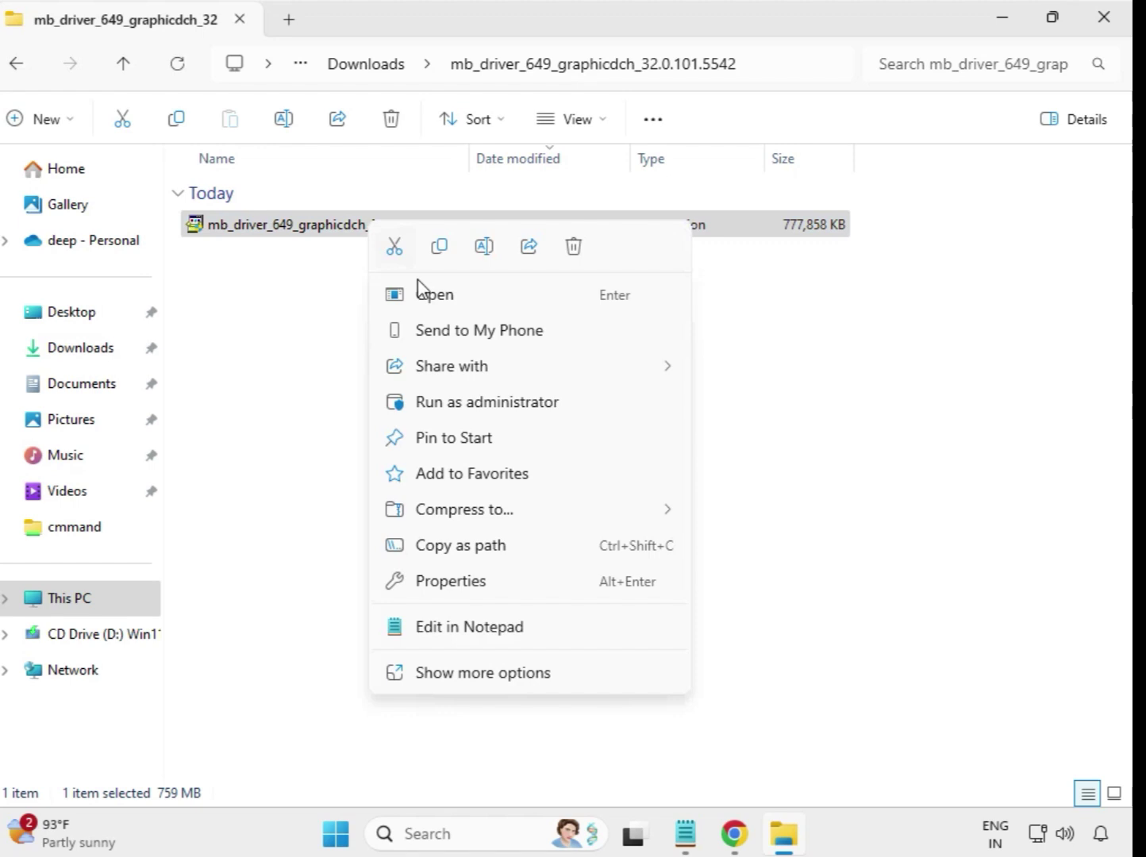
pyautogui.click(482, 403)
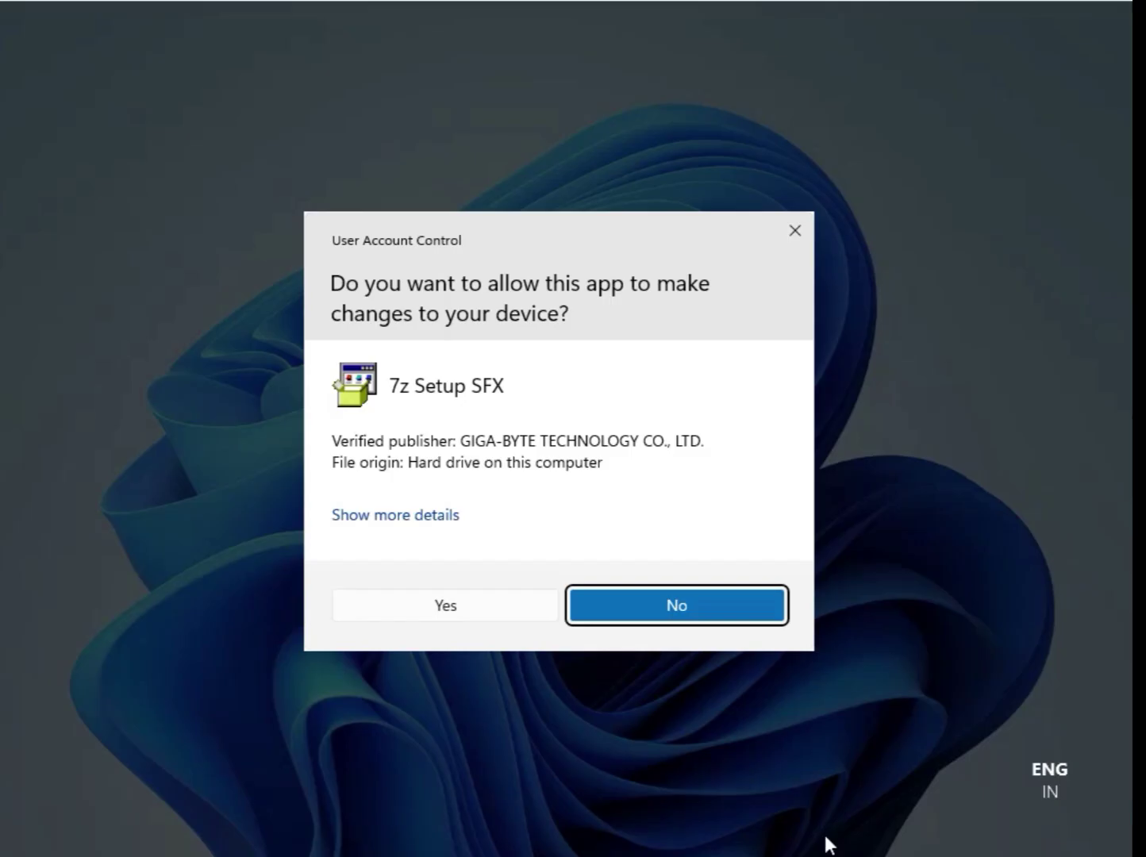
pyautogui.click(449, 605)
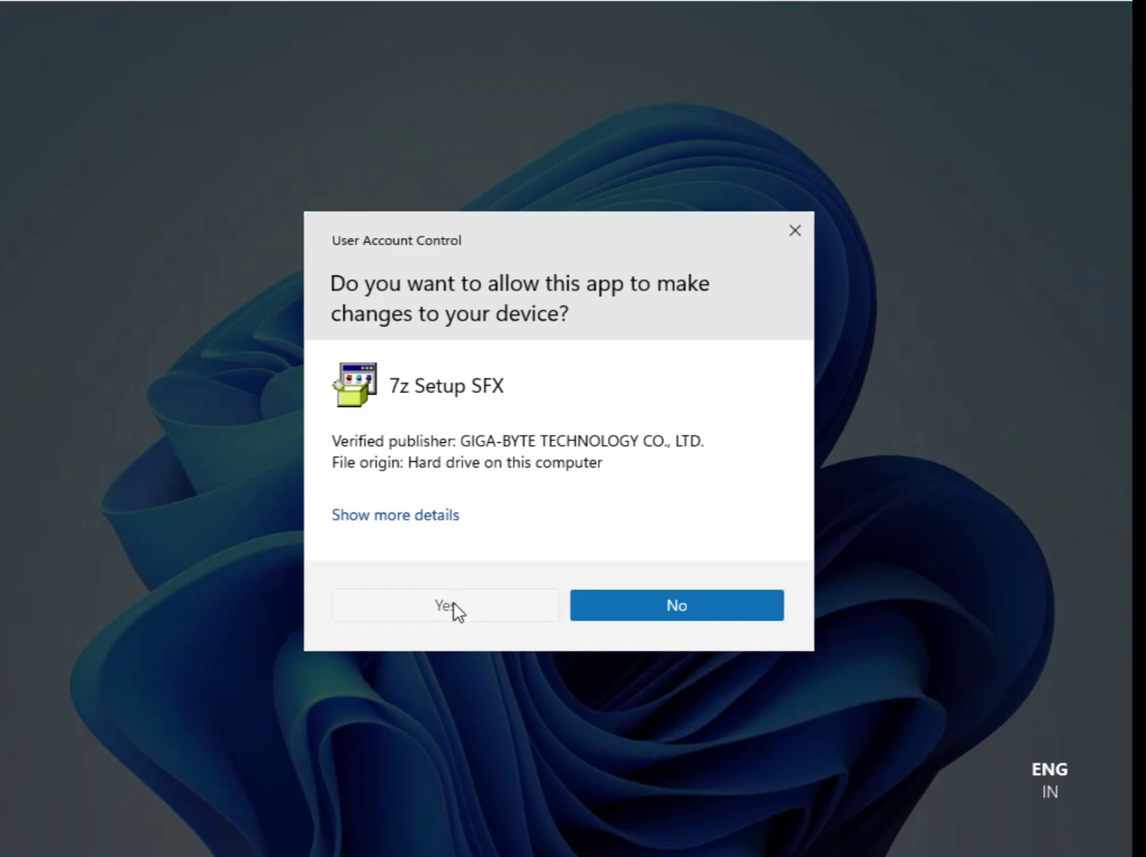